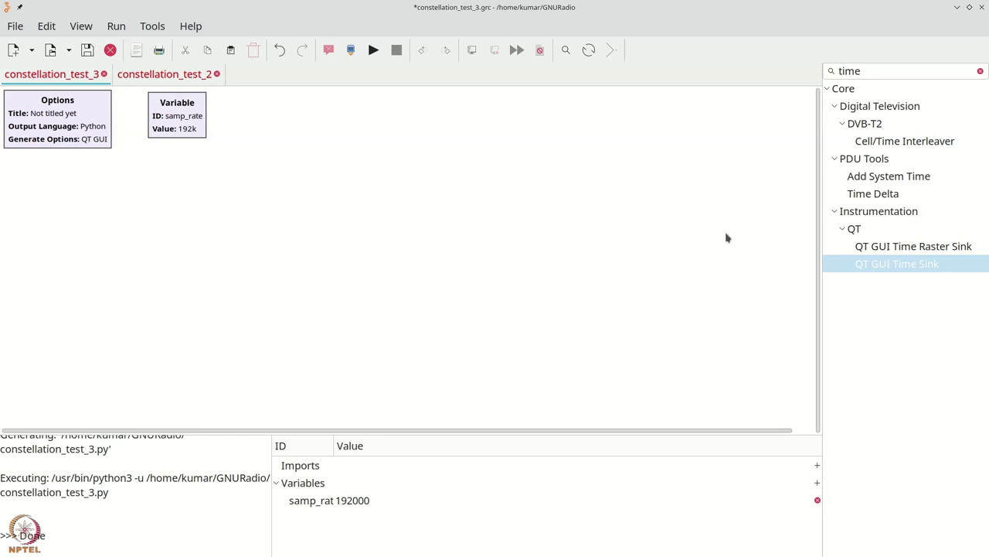
Step: Add a Random Source block to the flowgraph below the Options block
{"action": "key", "text": "ctrl+f"}
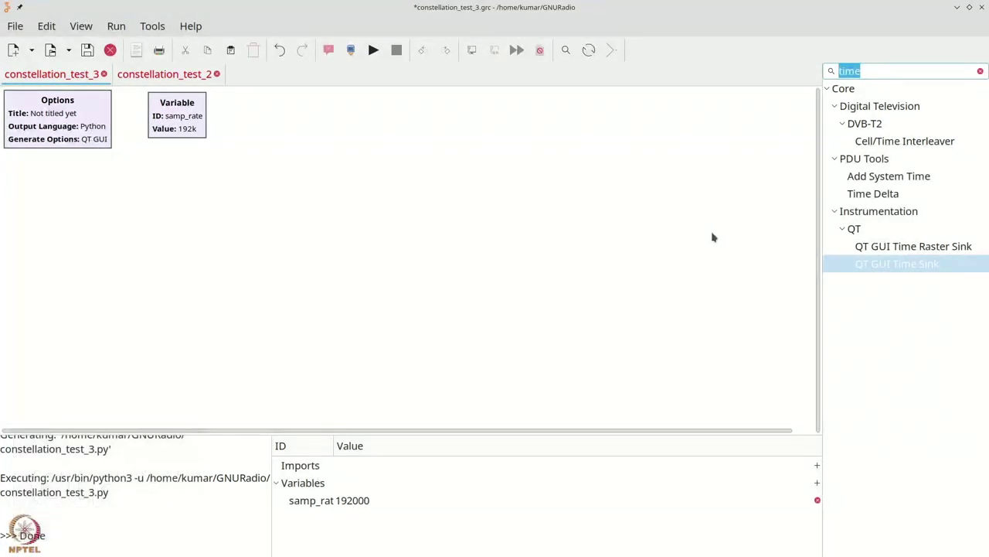
{"action": "type", "text": "rand"}
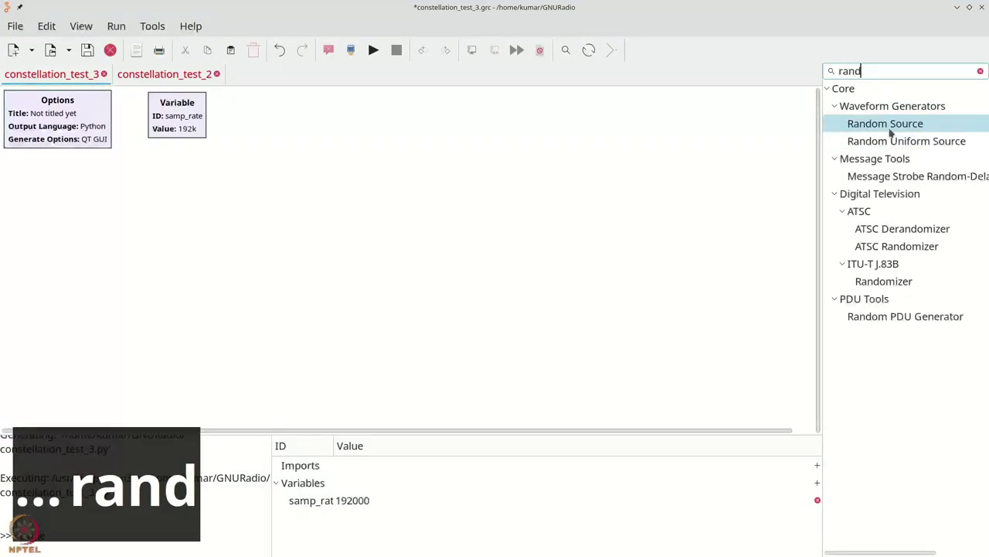
{"action": "left_click_drag", "start_coordinate": [885, 124], "coordinate": [48, 209]}
Step: Set the Random Source's output type to byte and its maximum to 4, and shift the block slightly left
{"action": "double_click", "coordinate": [49, 221]}
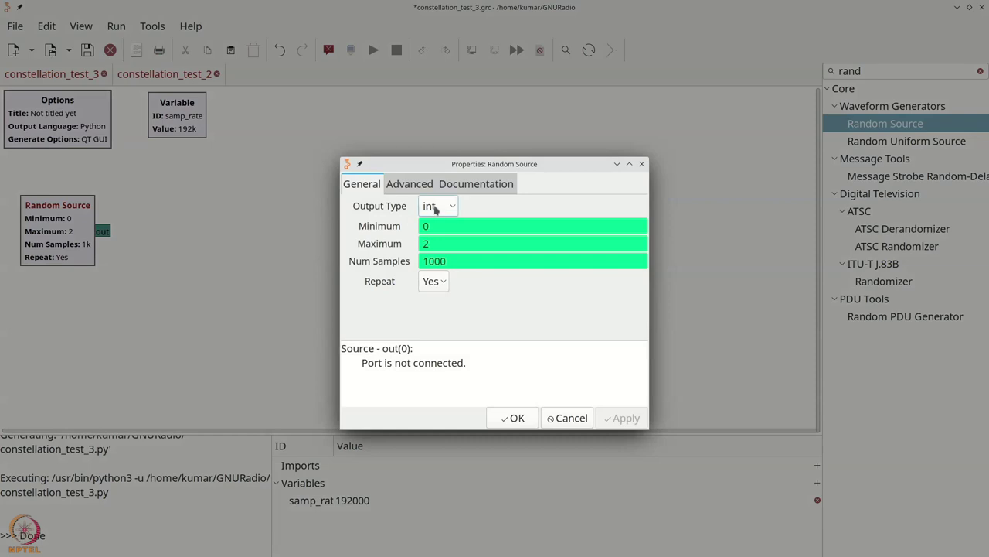
{"action": "left_click", "coordinate": [436, 209]}
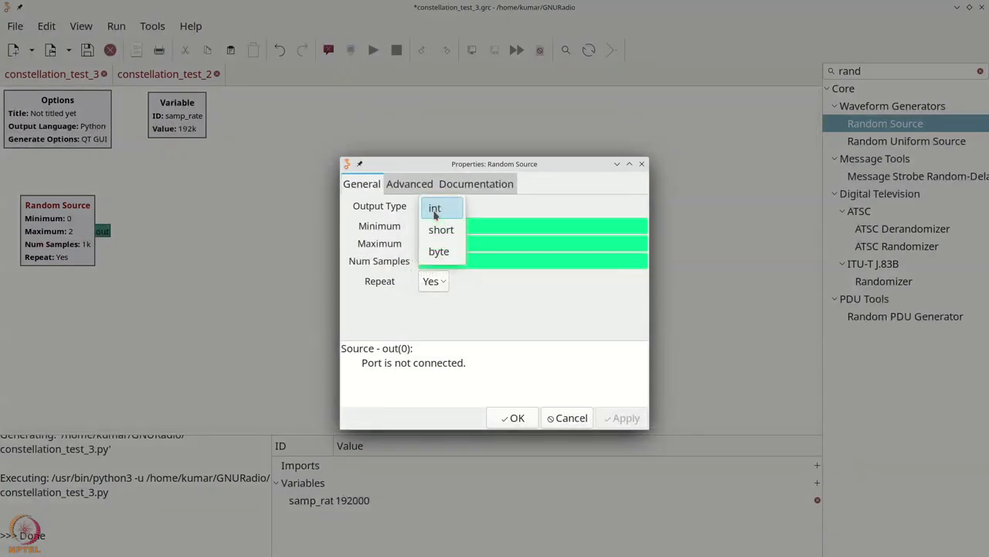
{"action": "left_click", "coordinate": [434, 252]}
{"action": "double_click", "coordinate": [424, 243]}
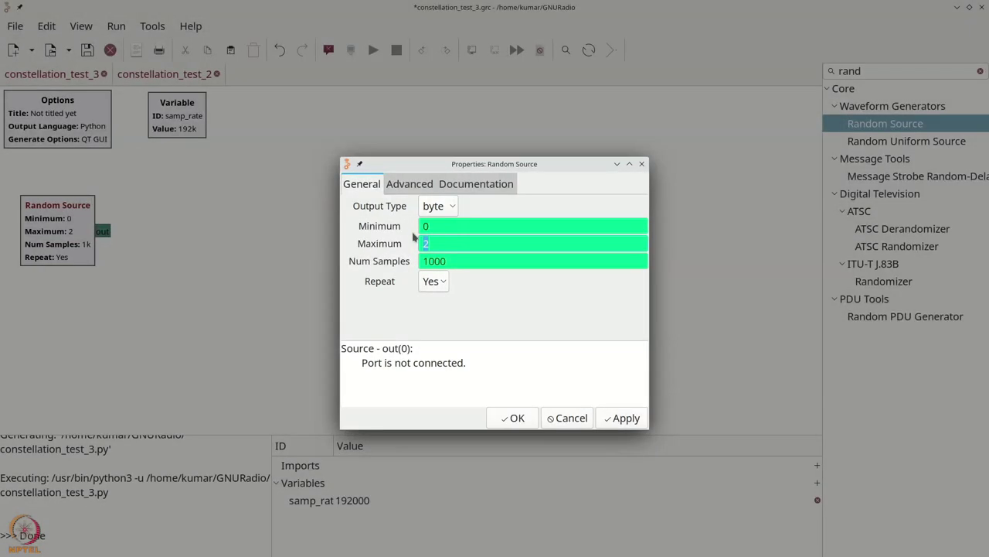
{"action": "type", "text": "4"}
{"action": "left_click", "coordinate": [524, 416]}
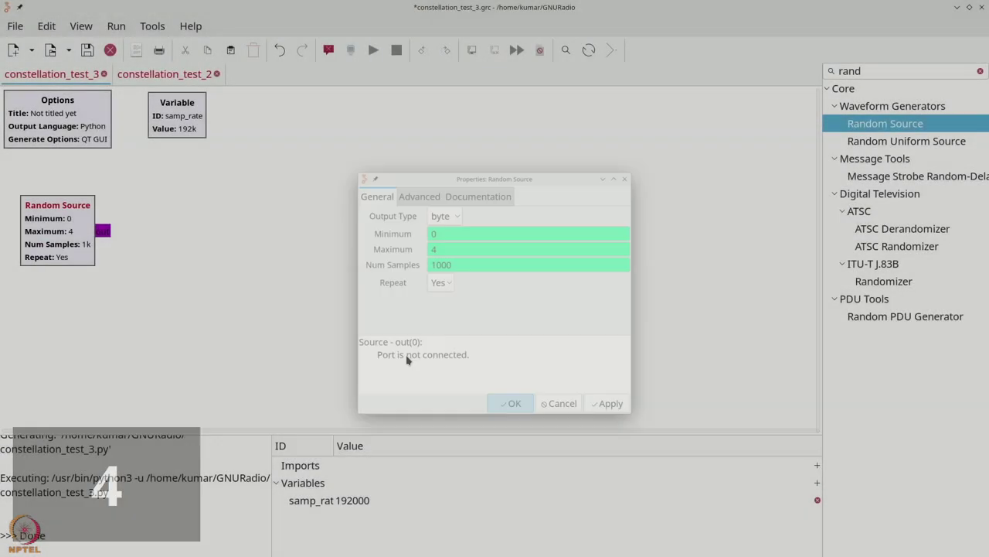
{"action": "left_click_drag", "start_coordinate": [79, 236], "coordinate": [75, 236]}
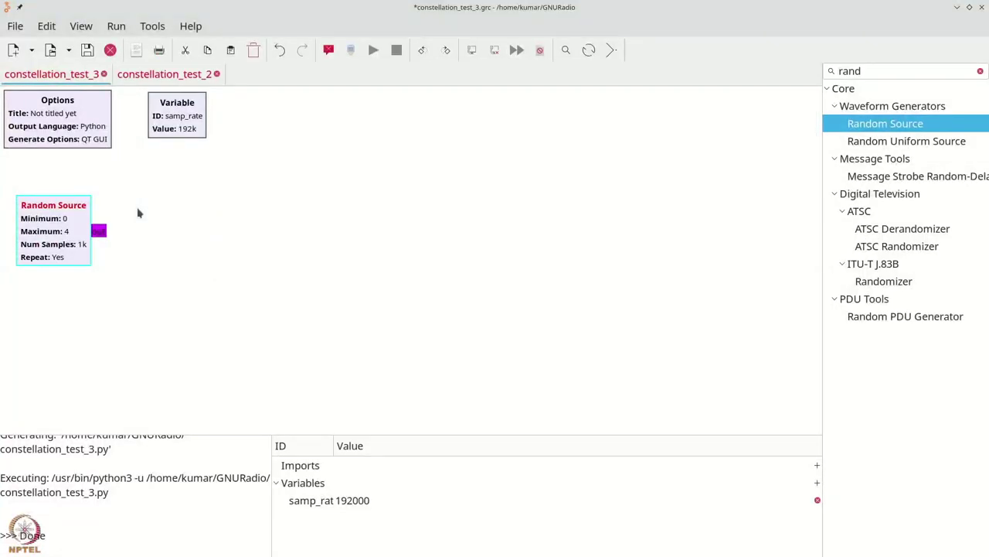
Step: Add a Constellation Encoder beside the Random Source and connect the source's output to the encoder's input
{"action": "key", "text": "ctrl+f"}
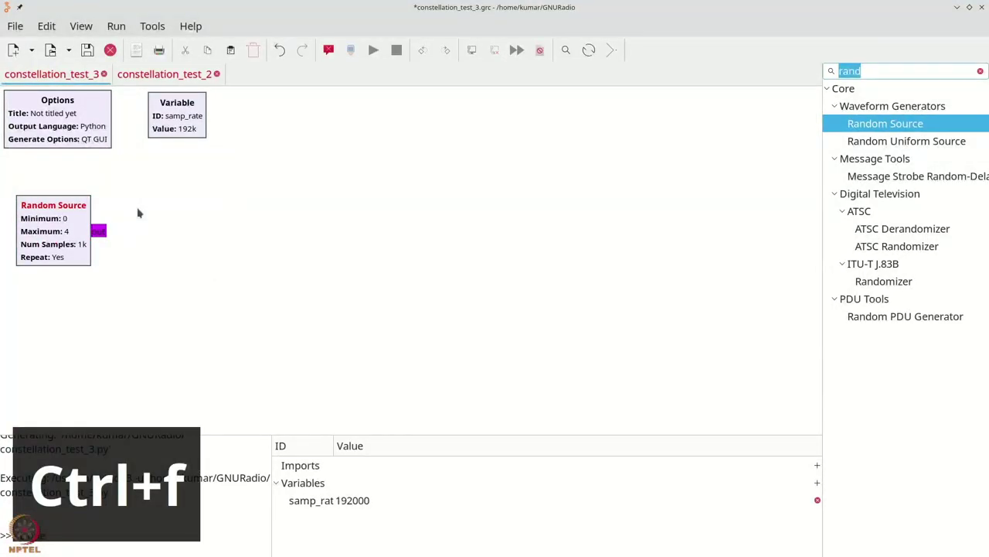
{"action": "type", "text": "encod"}
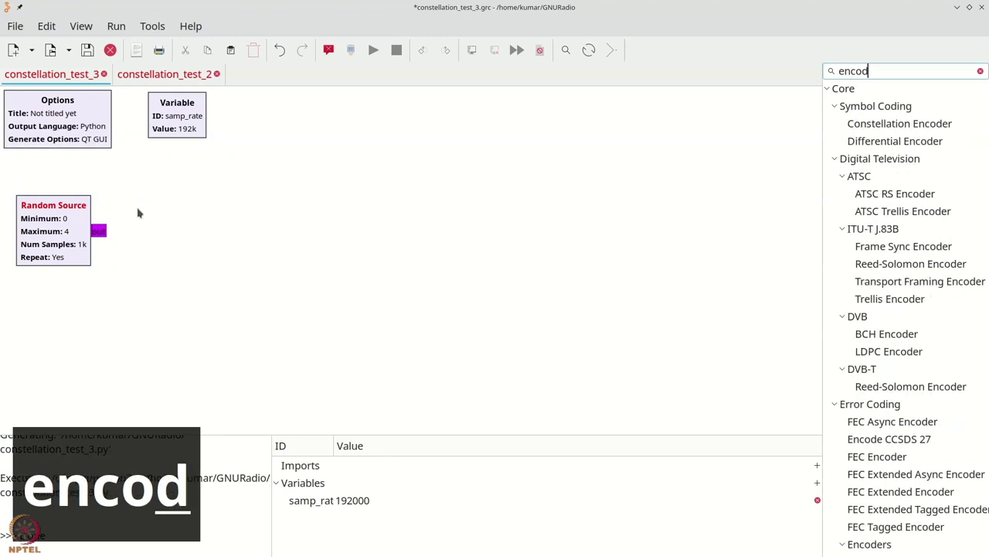
{"action": "type", "text": "er"}
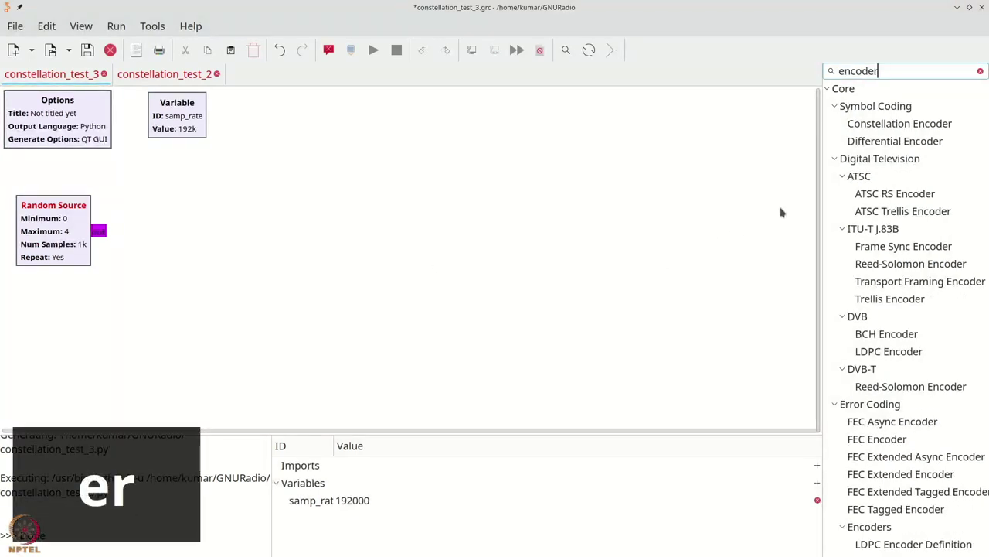
{"action": "left_click_drag", "start_coordinate": [896, 130], "coordinate": [168, 240]}
{"action": "left_click", "coordinate": [127, 231]}
{"action": "left_click", "coordinate": [100, 232]}
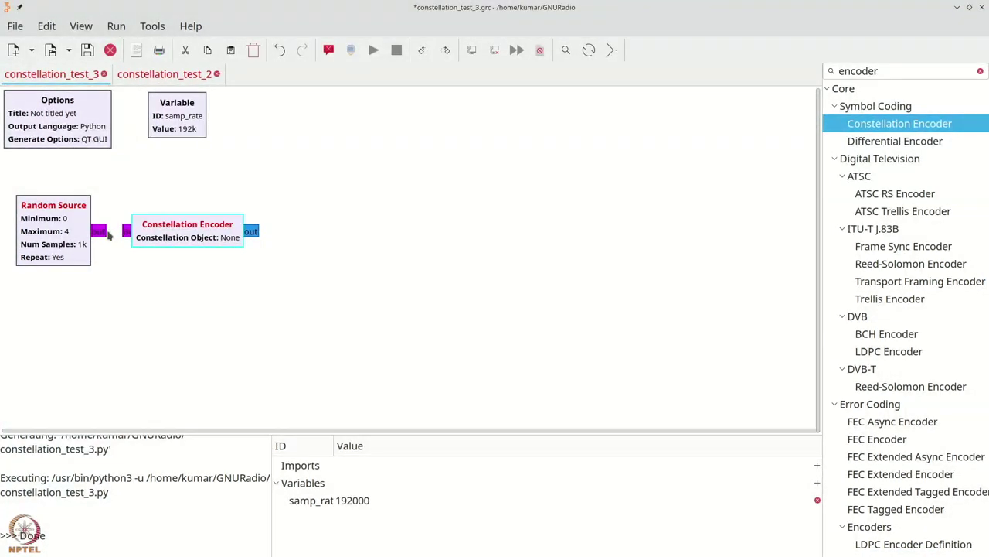
{"action": "left_click", "coordinate": [127, 228]}
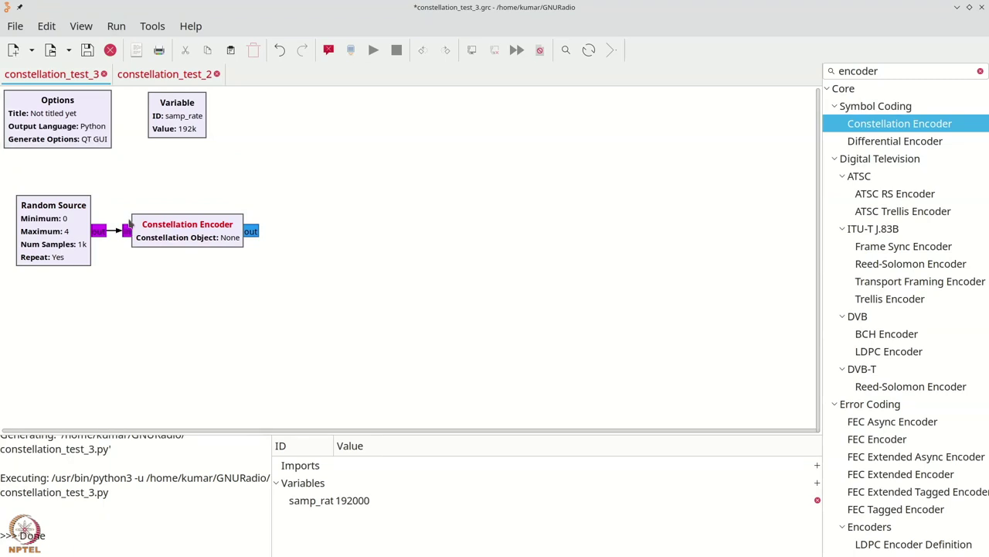
Step: Add a Throttle block after the Constellation Encoder and connect the encoder's output to its input
{"action": "key", "text": "ctrl+f"}
{"action": "type", "text": "th"}
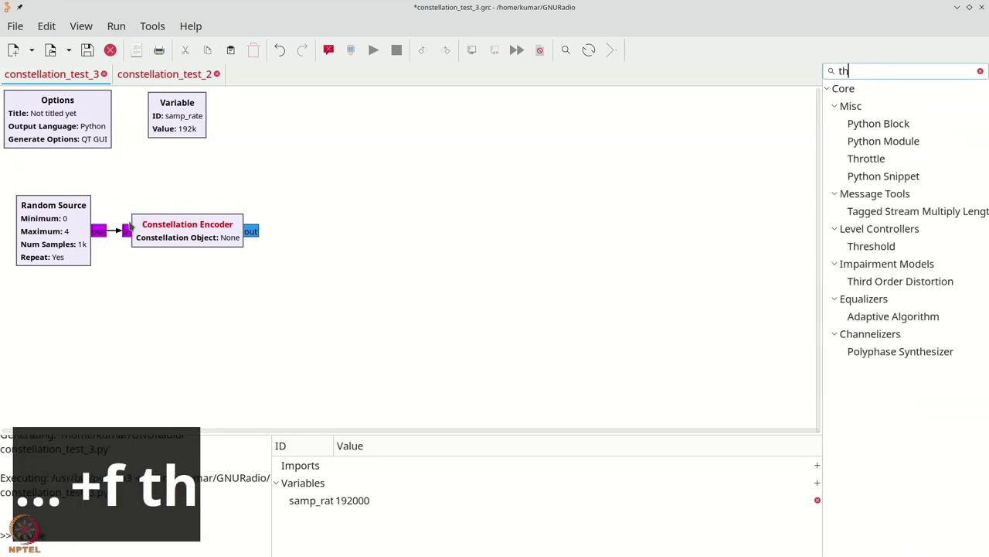
{"action": "type", "text": "r"}
{"action": "left_click_drag", "start_coordinate": [860, 160], "coordinate": [300, 228]}
{"action": "left_click", "coordinate": [280, 234]}
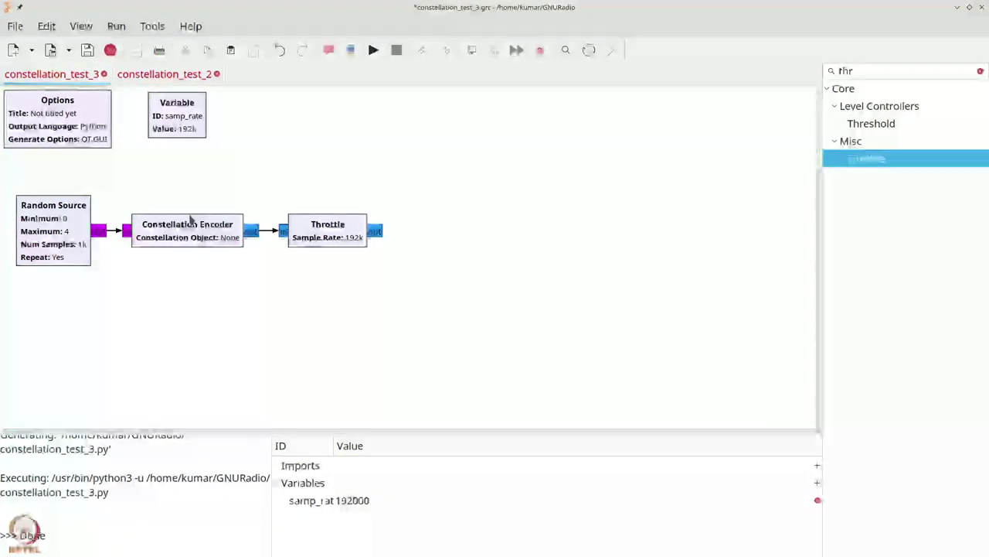
Step: Add a Constellation Object block below the Random Source and set its ID to myconst
{"action": "key", "text": "ctrl+f"}
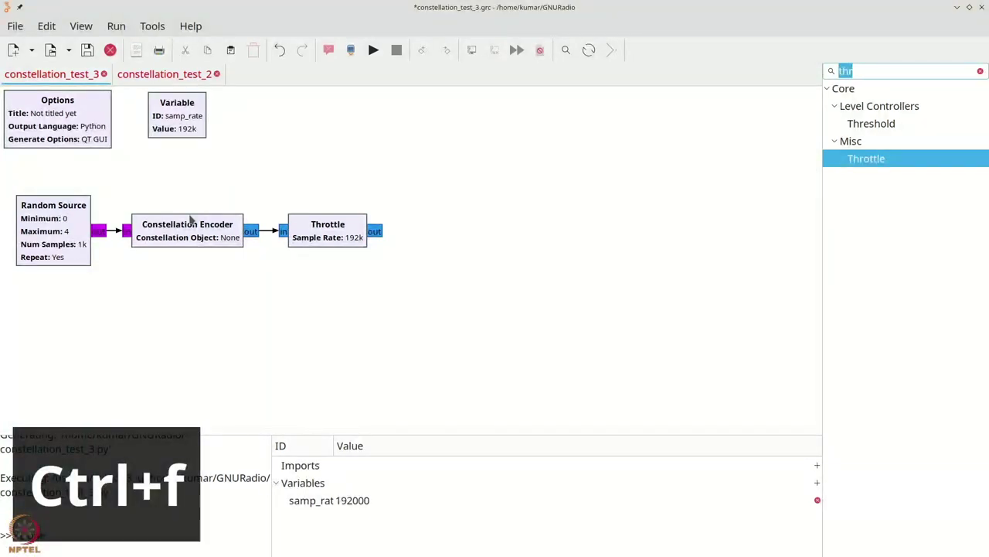
{"action": "type", "text": "conste"}
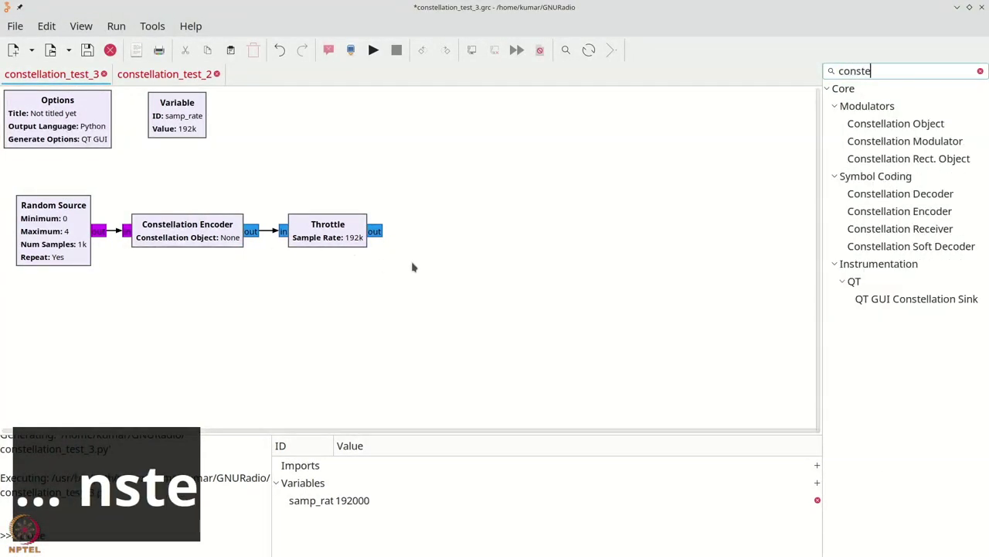
{"action": "left_click_drag", "start_coordinate": [889, 124], "coordinate": [111, 325]}
{"action": "double_click", "coordinate": [125, 340]}
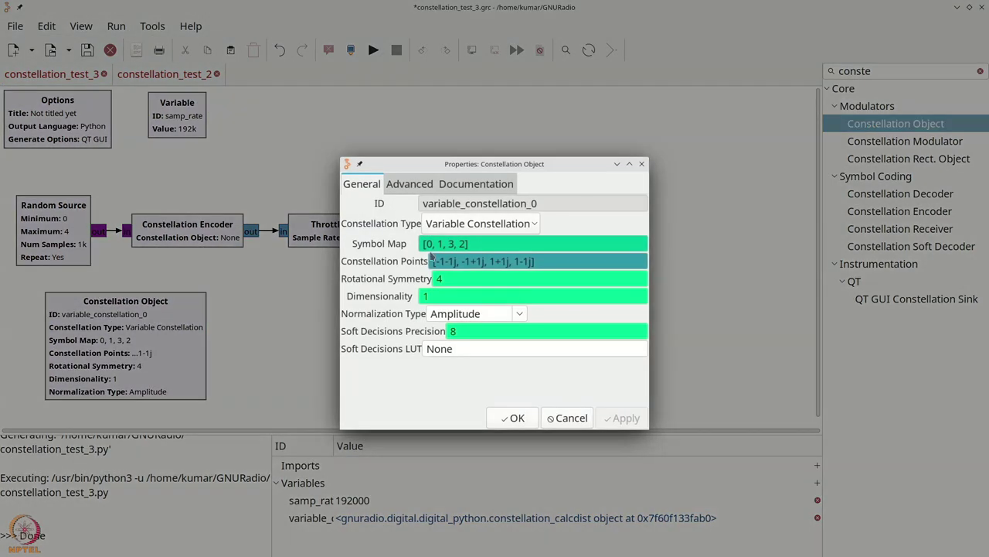
{"action": "triple_click", "coordinate": [491, 204]}
{"action": "type", "text": "myconst"}
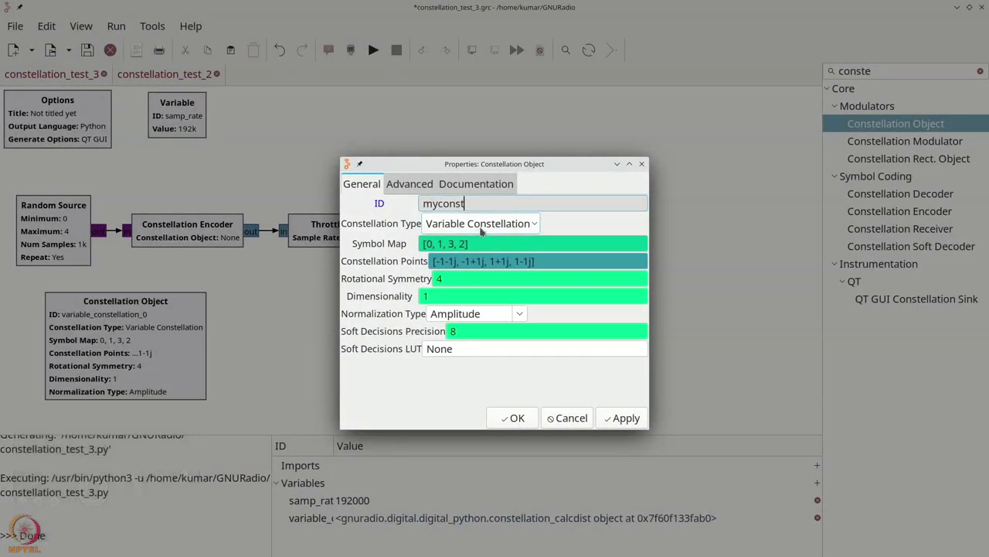
{"action": "left_click_drag", "start_coordinate": [426, 244], "coordinate": [482, 244]}
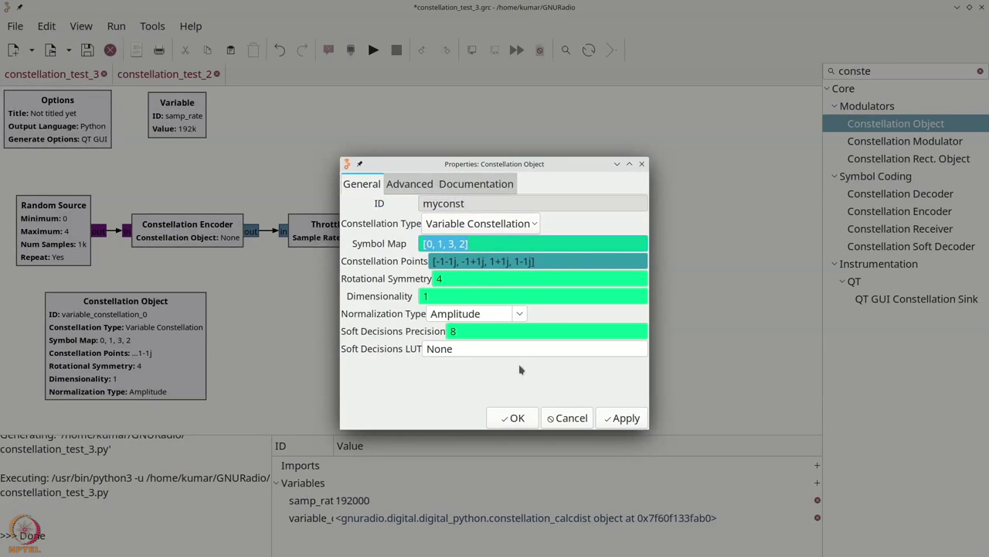
{"action": "left_click", "coordinate": [512, 418]}
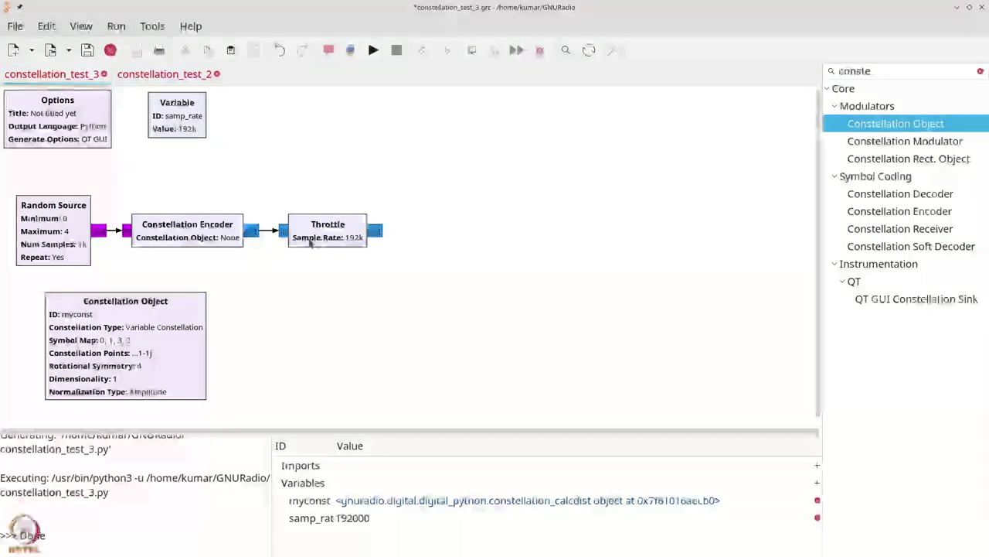
Step: Set the Constellation Encoder's constellation object to myconst
{"action": "double_click", "coordinate": [205, 236]}
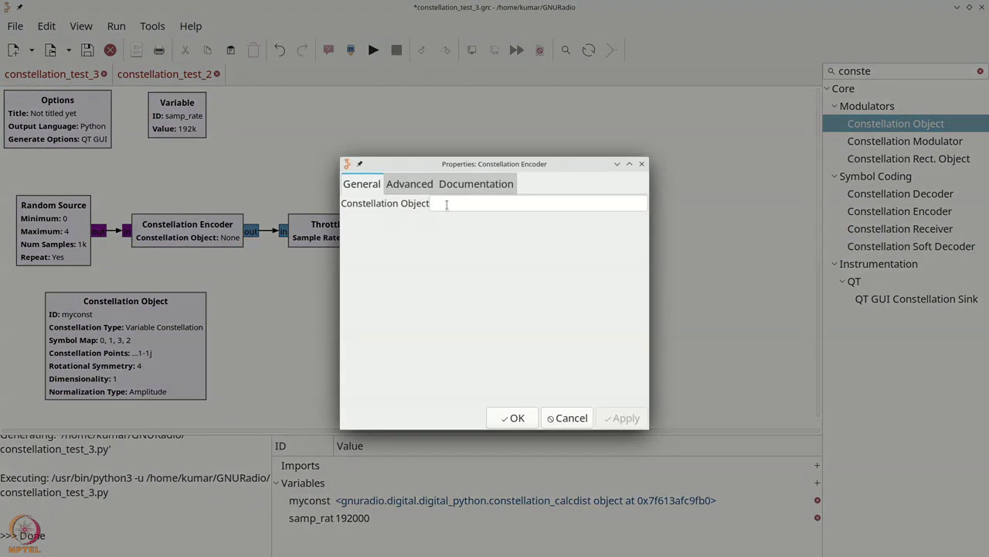
{"action": "type", "text": "myc"}
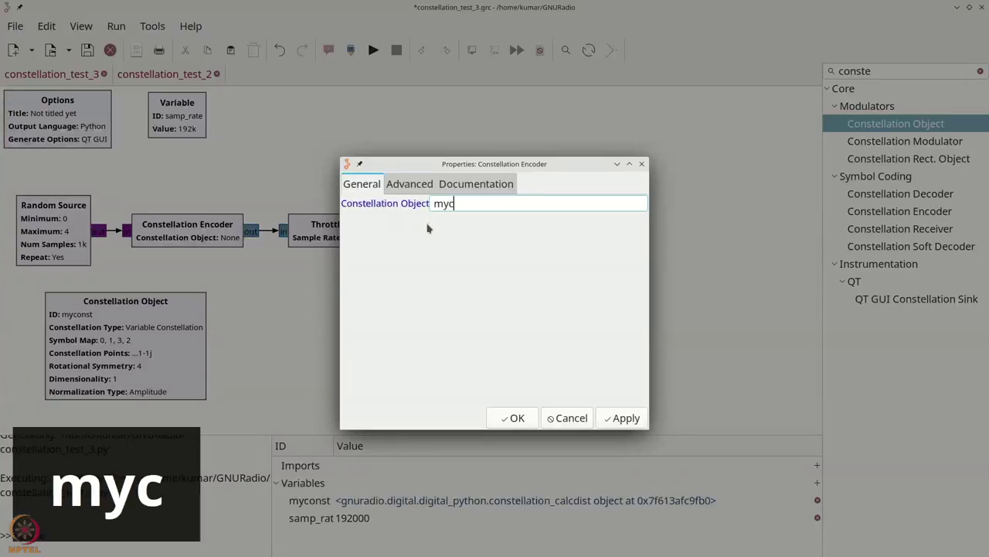
{"action": "type", "text": "onst"}
{"action": "left_click", "coordinate": [512, 418]}
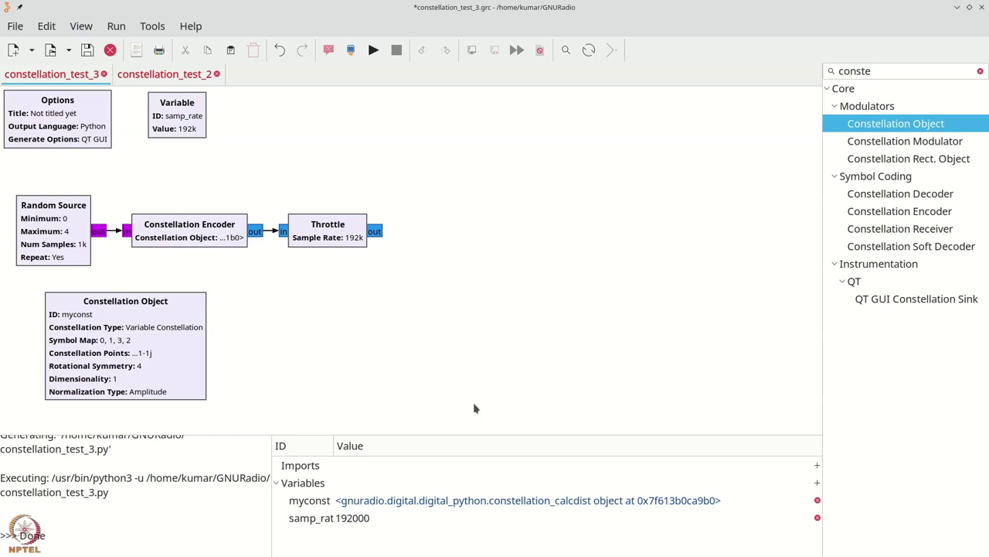
Step: Add an RRC Filter Taps block above the Throttle and view its properties without changing them
{"action": "key", "text": "ctrl+f"}
{"action": "type", "text": "rrv"}
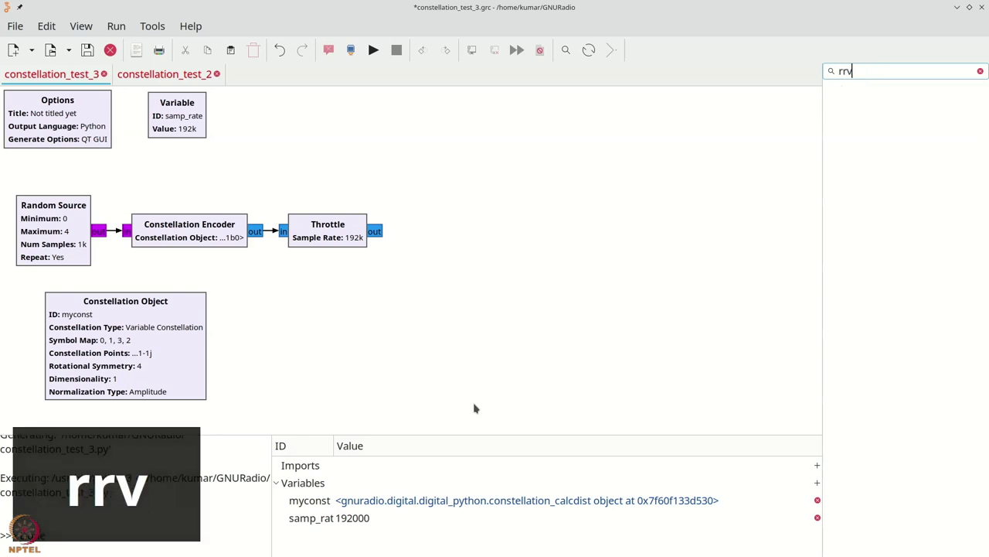
{"action": "key", "text": "BackSpace"}
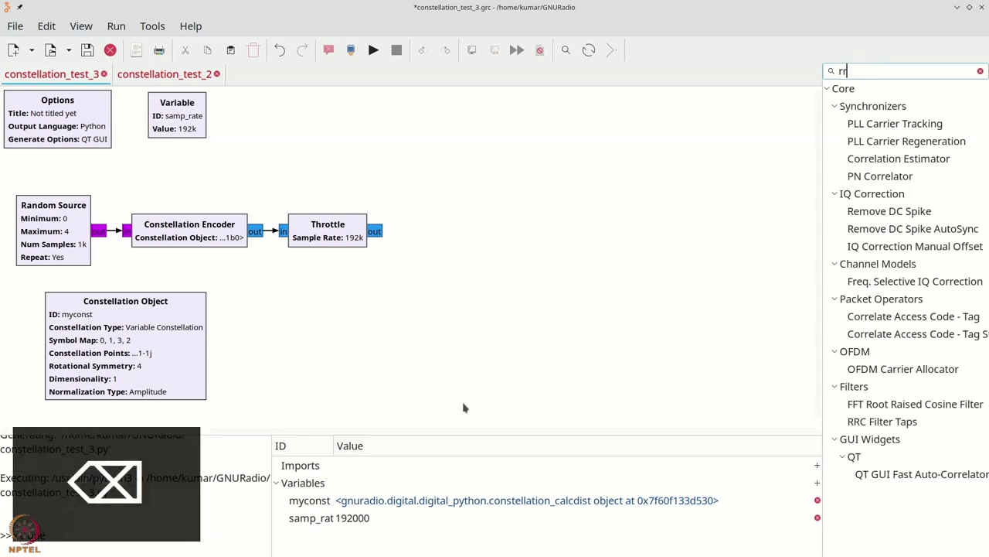
{"action": "type", "text": "c"}
{"action": "left_click_drag", "start_coordinate": [894, 142], "coordinate": [348, 120]}
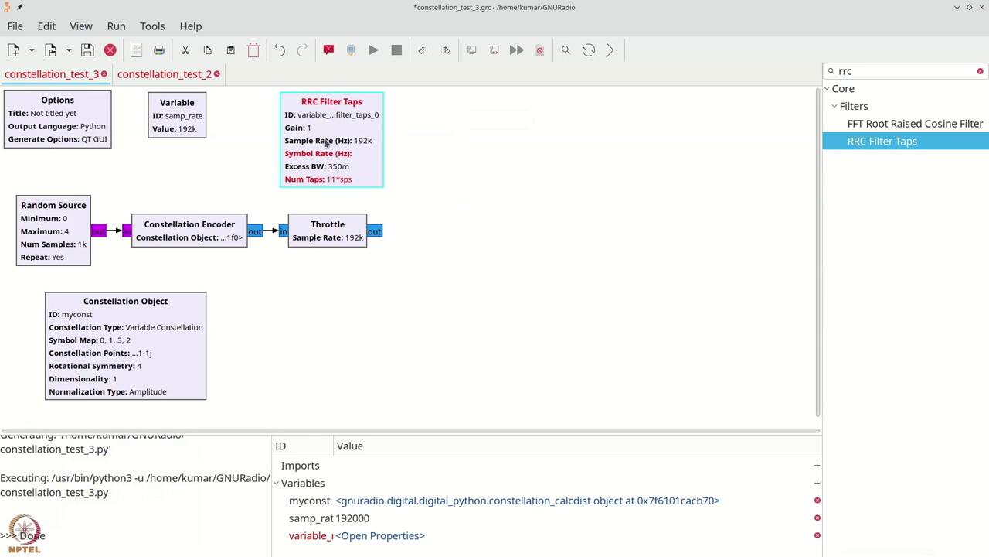
{"action": "double_click", "coordinate": [326, 143]}
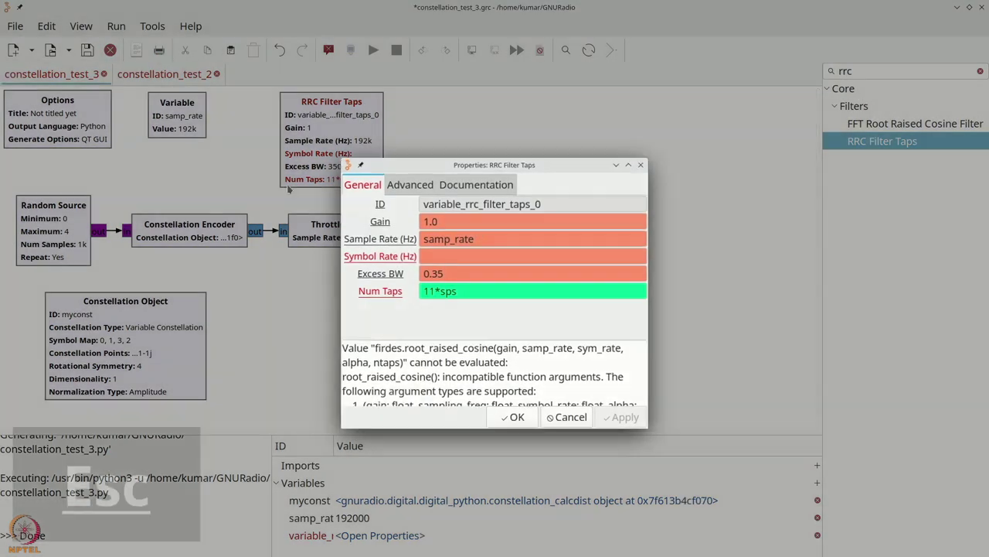
{"action": "key", "text": "Escape"}
Step: Set the samp_rate variable's value to 192000
{"action": "double_click", "coordinate": [177, 116]}
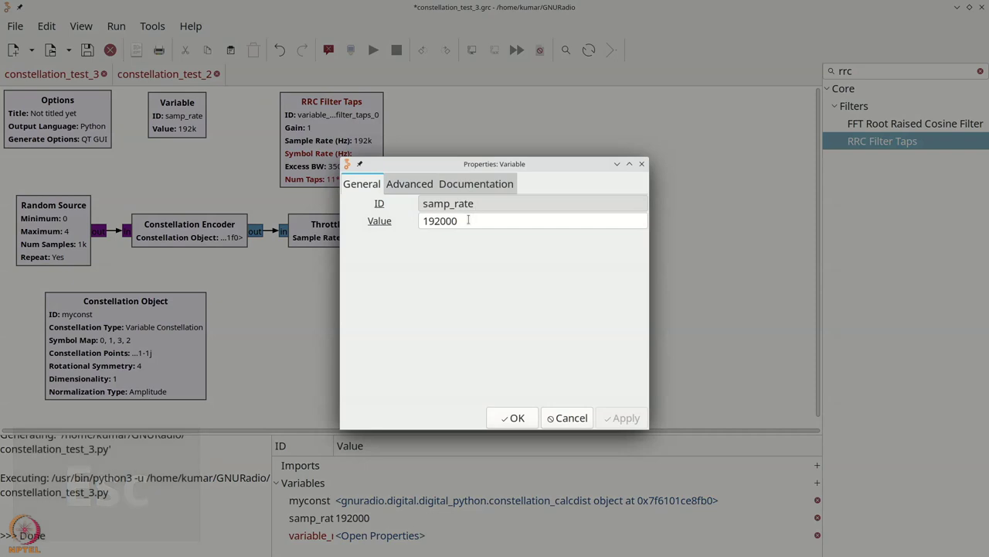
{"action": "type", "text": "192000"}
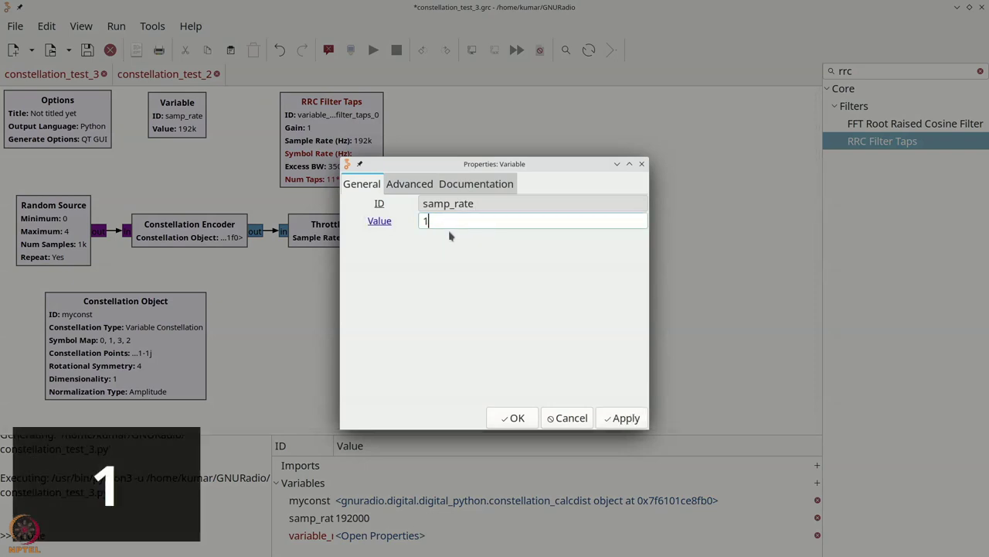
{"action": "left_click", "coordinate": [514, 417]}
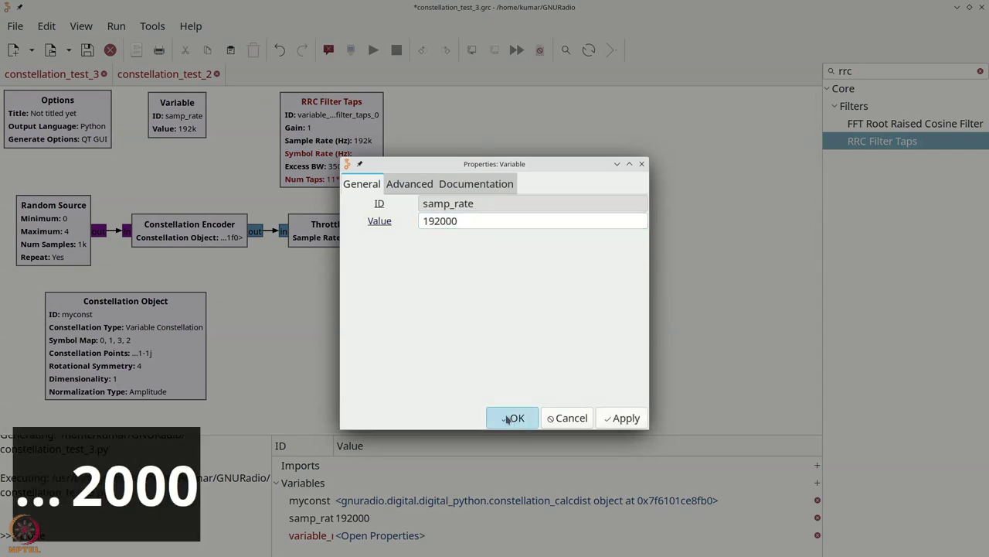
Step: Add a Variable block between the samp_rate variable and the RRC Filter Taps block
{"action": "left_click", "coordinate": [363, 156]}
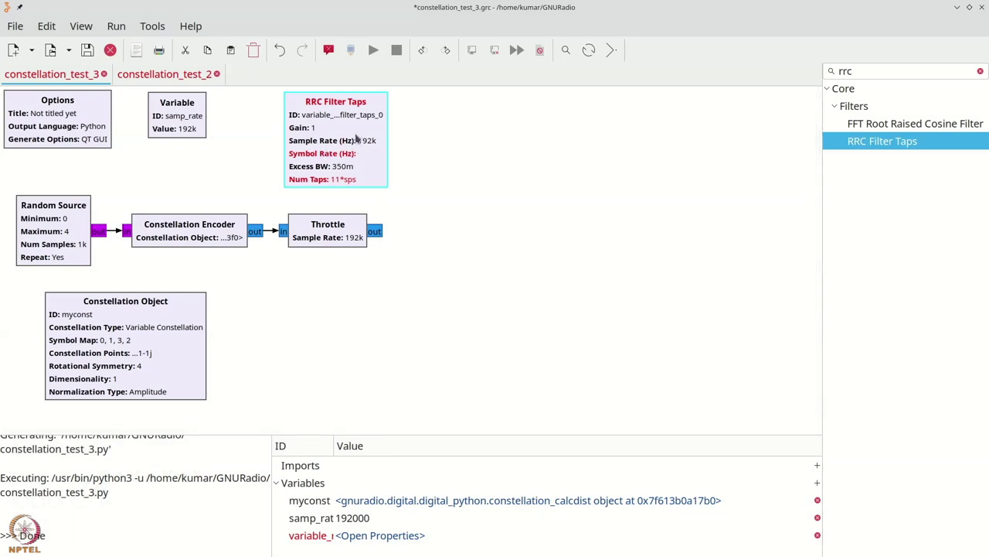
{"action": "key", "text": "ctrl+f"}
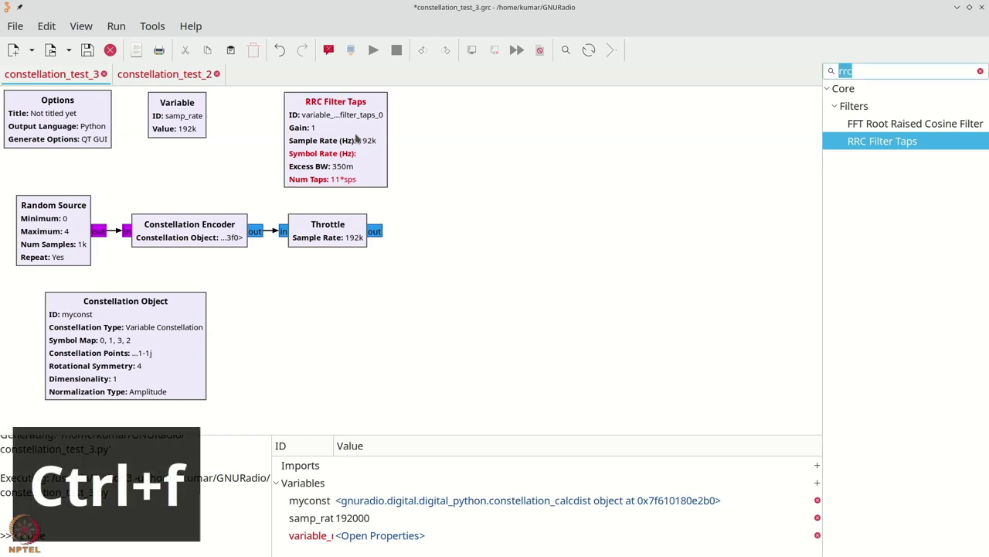
{"action": "type", "text": "var"}
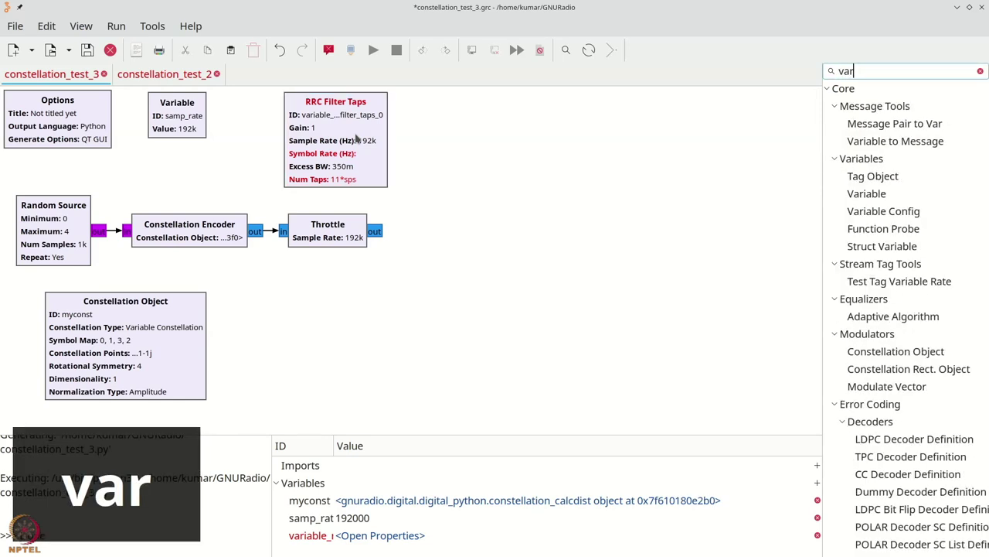
{"action": "left_click_drag", "start_coordinate": [866, 193], "coordinate": [242, 116]}
Step: Set the new Variable block's ID to sps and its value to samp_rate // 8000
{"action": "double_click", "coordinate": [251, 116]}
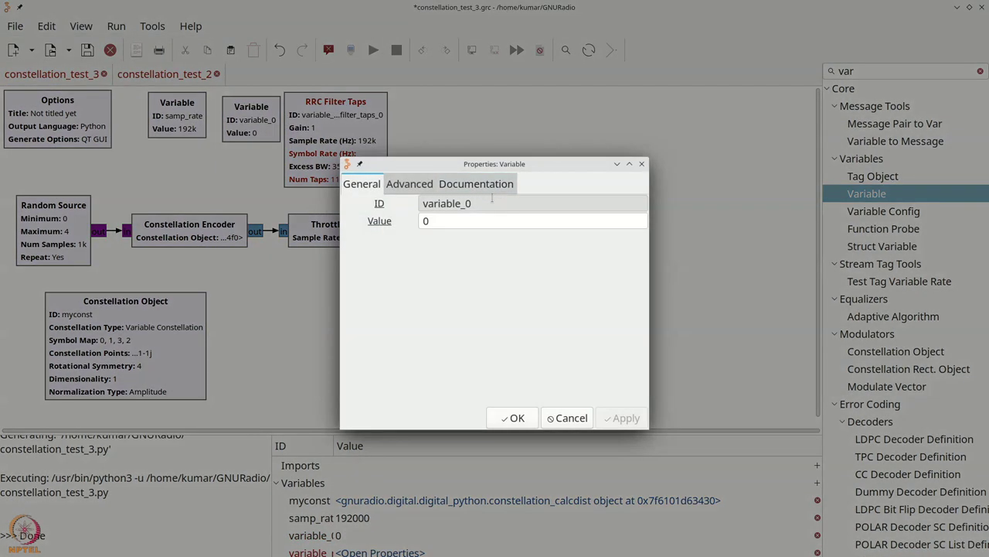
{"action": "type", "text": "sps"}
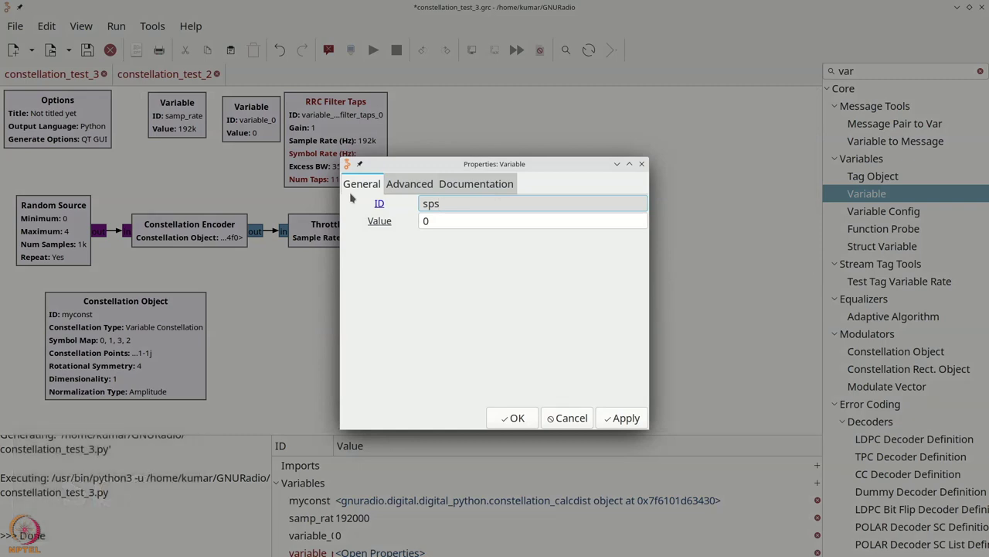
{"action": "key", "text": "Tab"}
{"action": "type", "text": "samp"}
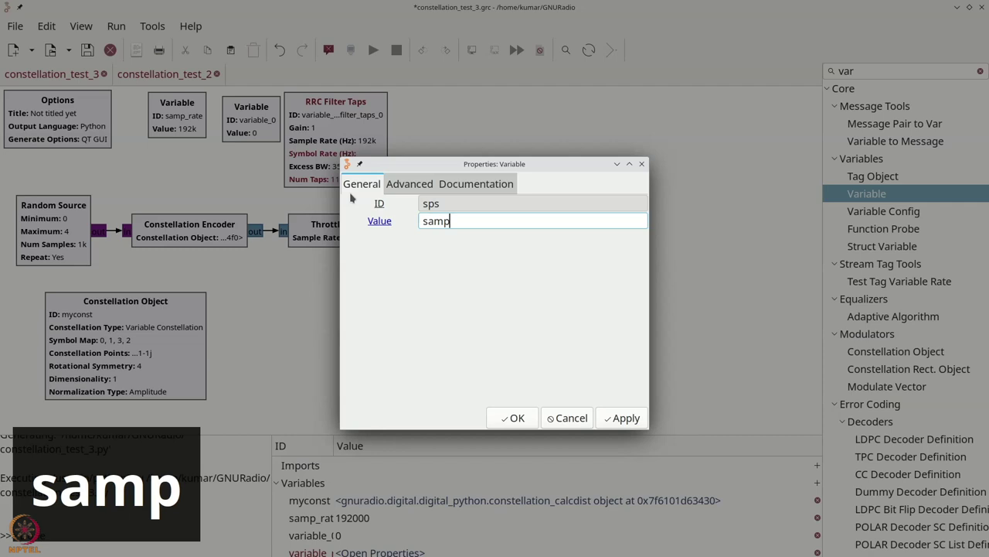
{"action": "type", "text": "_"}
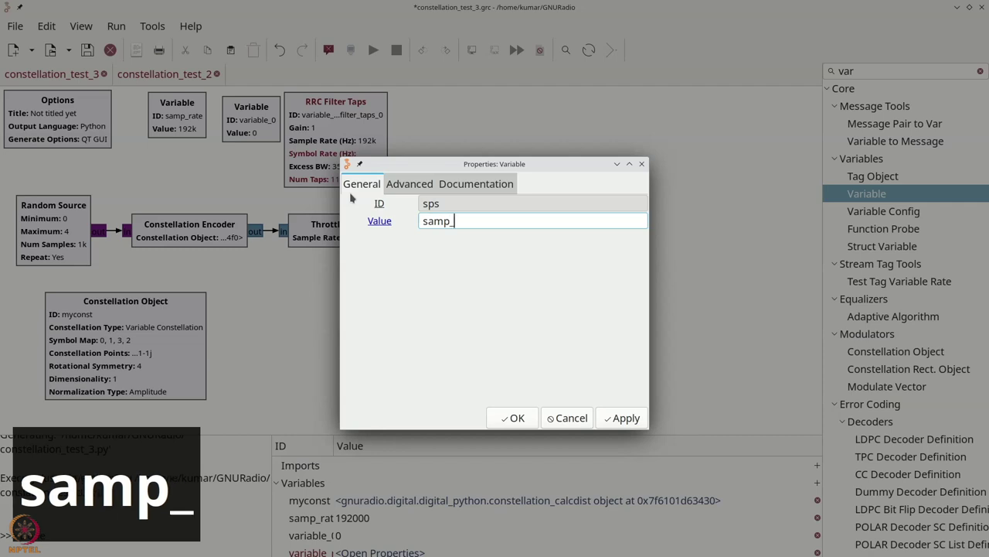
{"action": "type", "text": "rate // 8000"}
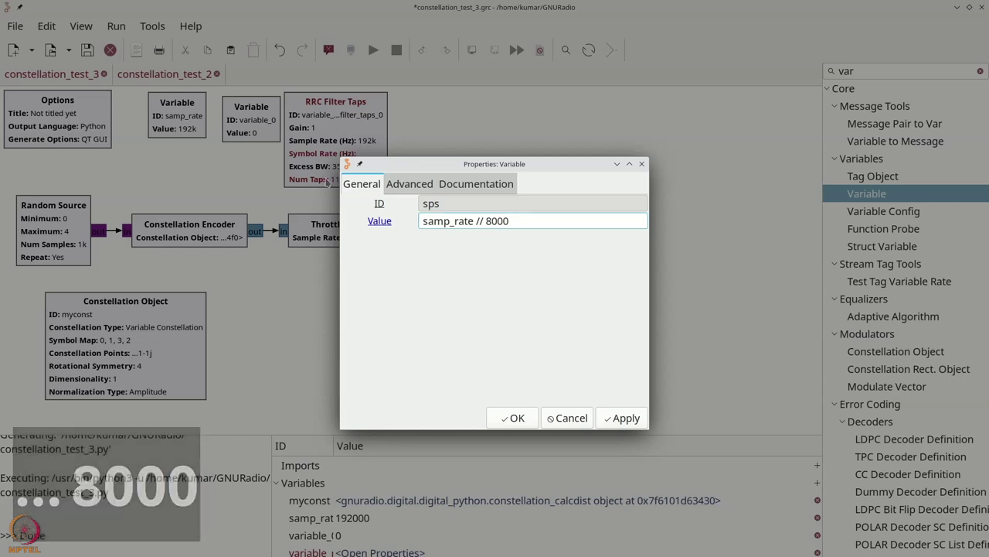
{"action": "left_click", "coordinate": [517, 418]}
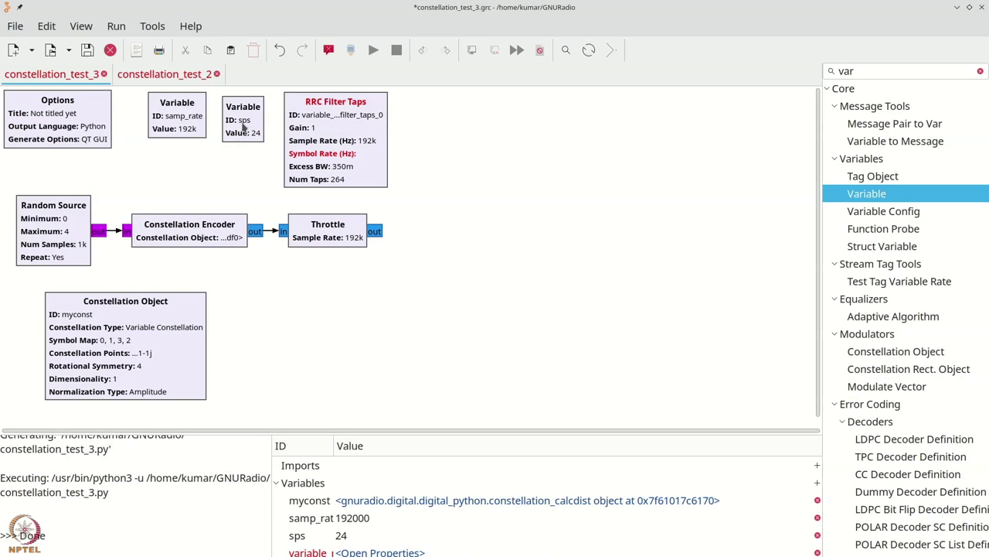
Step: Set the RRC Filter Taps block's symbol rate to samp_rate // sps and nudge the block slightly
{"action": "double_click", "coordinate": [308, 142]}
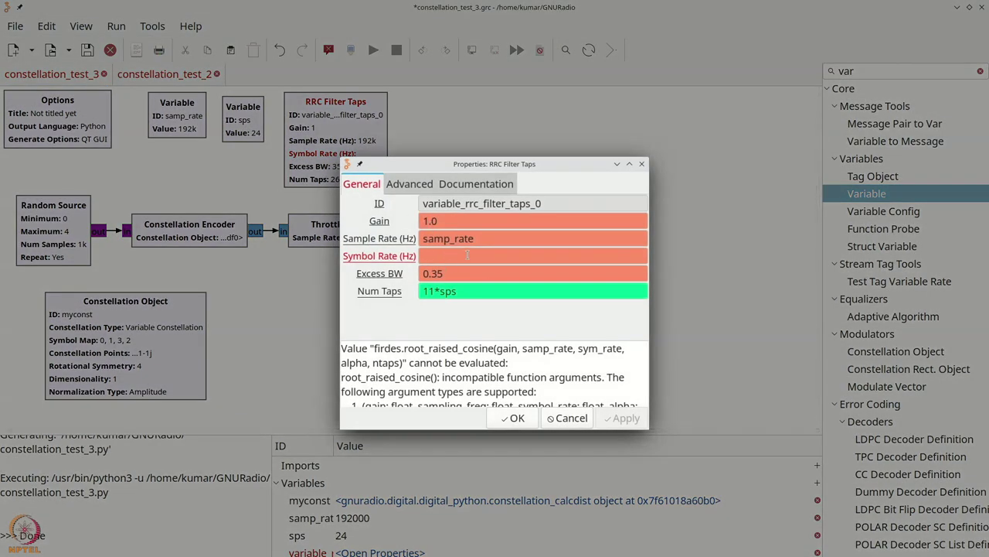
{"action": "left_click", "coordinate": [468, 255]}
{"action": "type", "text": "samp_rate "}
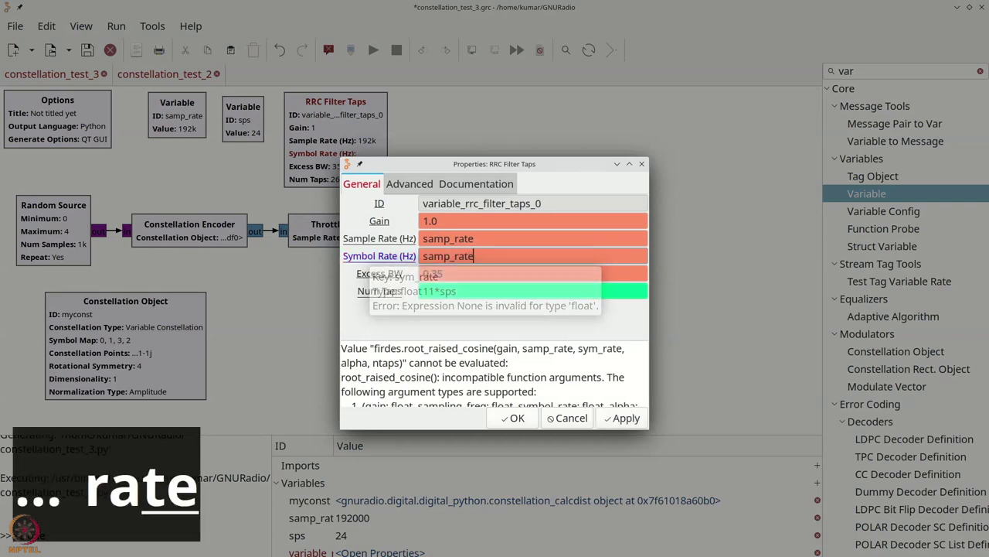
{"action": "type", "text": "// sps"}
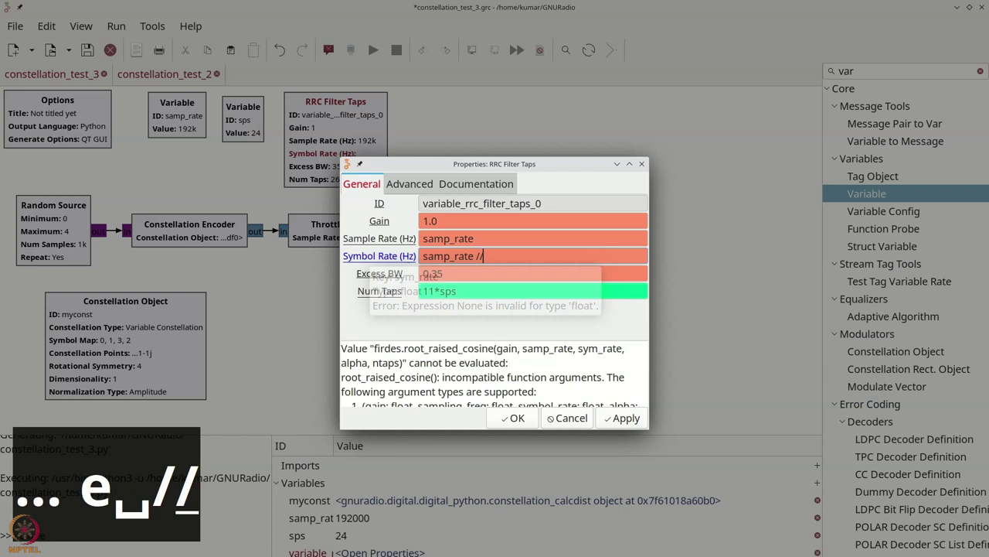
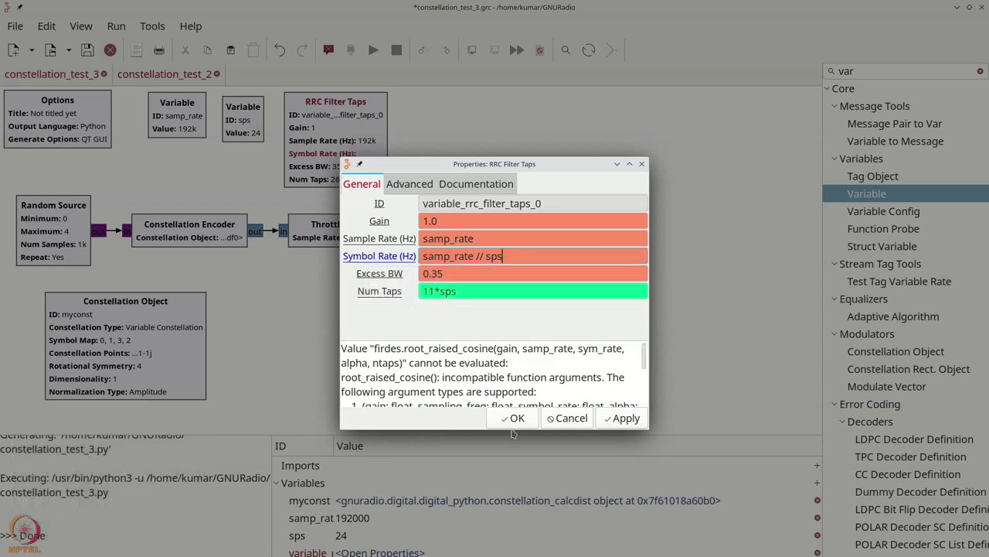
{"action": "left_click", "coordinate": [514, 418]}
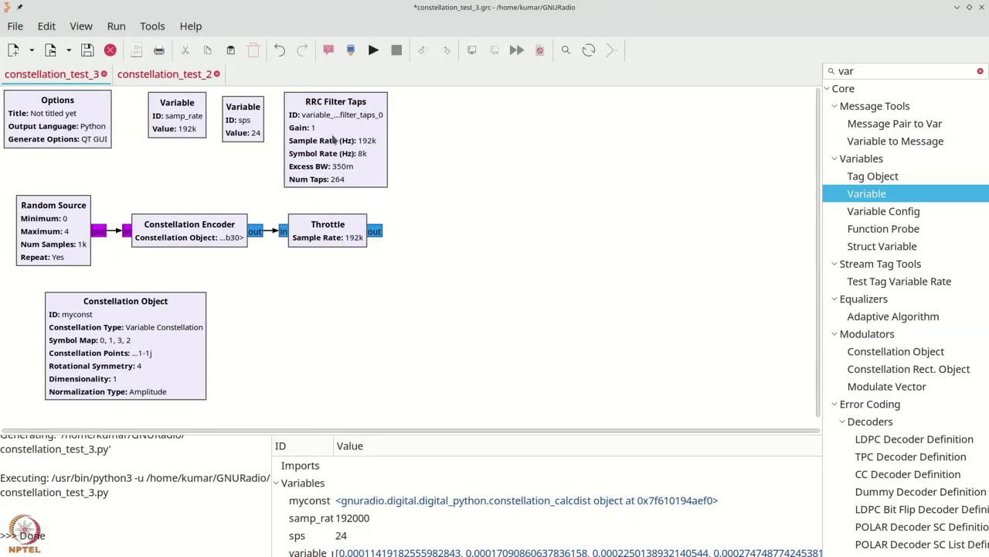
{"action": "left_click_drag", "start_coordinate": [332, 135], "coordinate": [326, 138]}
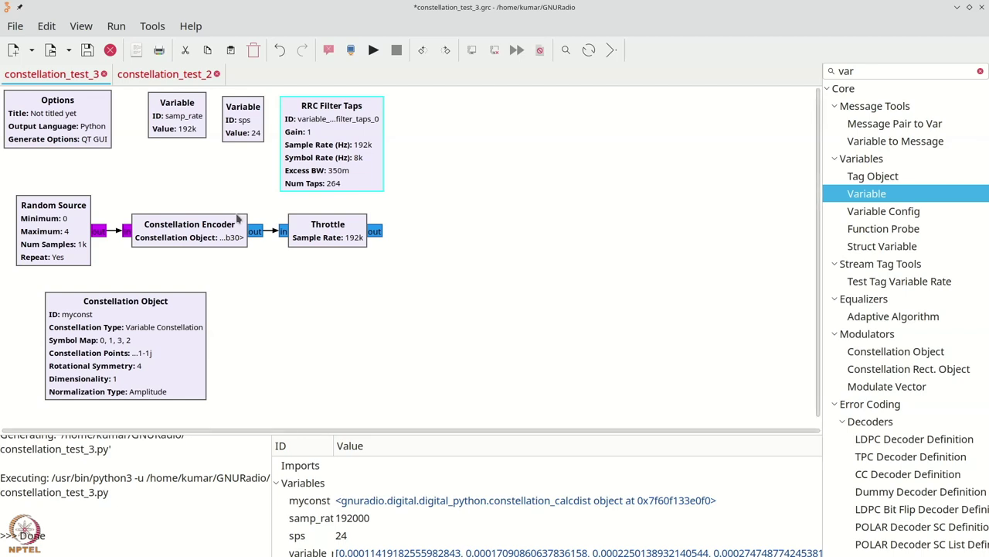
Step: Add an Interpolating FIR Filter block after the Throttle and connect the Throttle's output to its input
{"action": "key", "text": "ctrl+f"}
{"action": "type", "text": "in"}
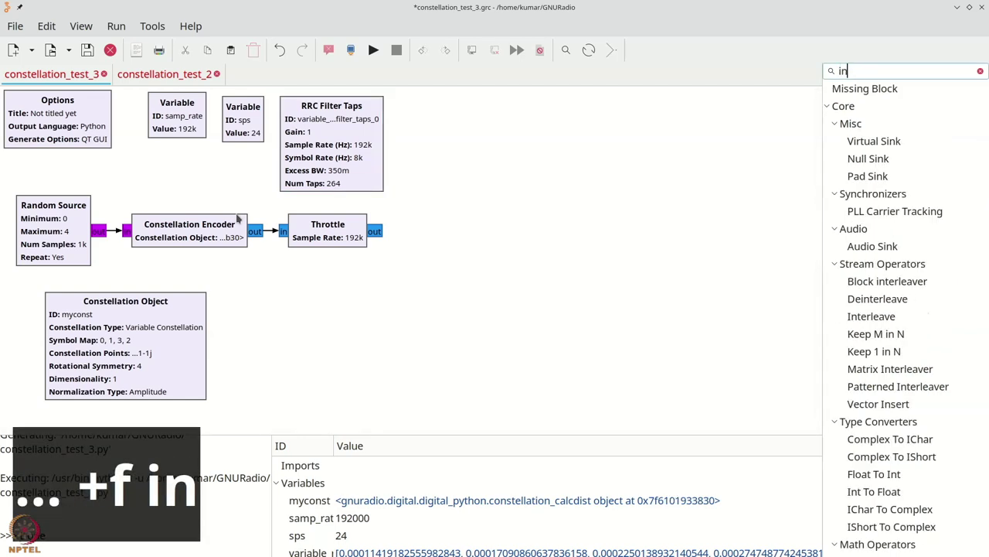
{"action": "type", "text": "terp"}
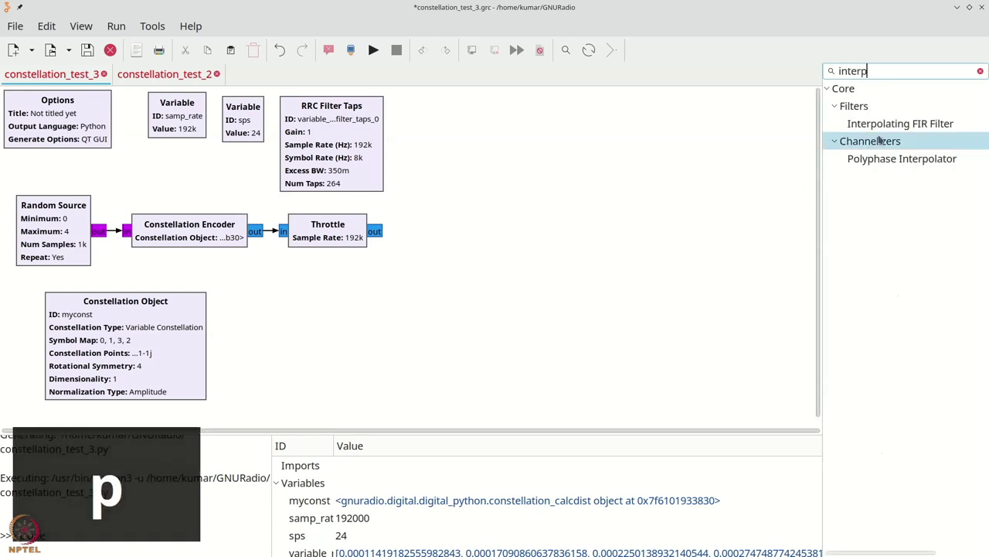
{"action": "left_click_drag", "start_coordinate": [901, 124], "coordinate": [450, 234]}
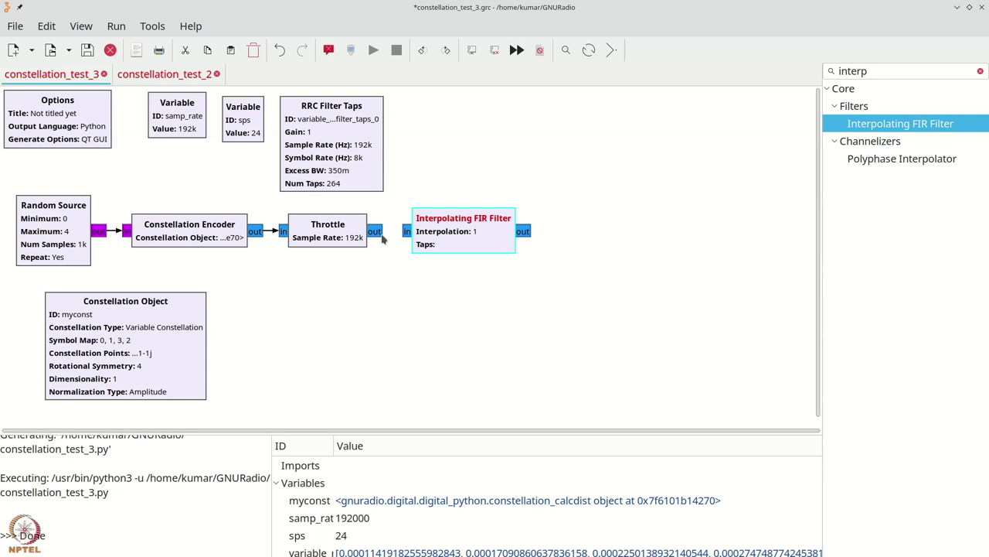
Step: Set the Interpolating FIR Filter's interpolation to sps and its taps to rrc_taps
{"action": "double_click", "coordinate": [485, 232]}
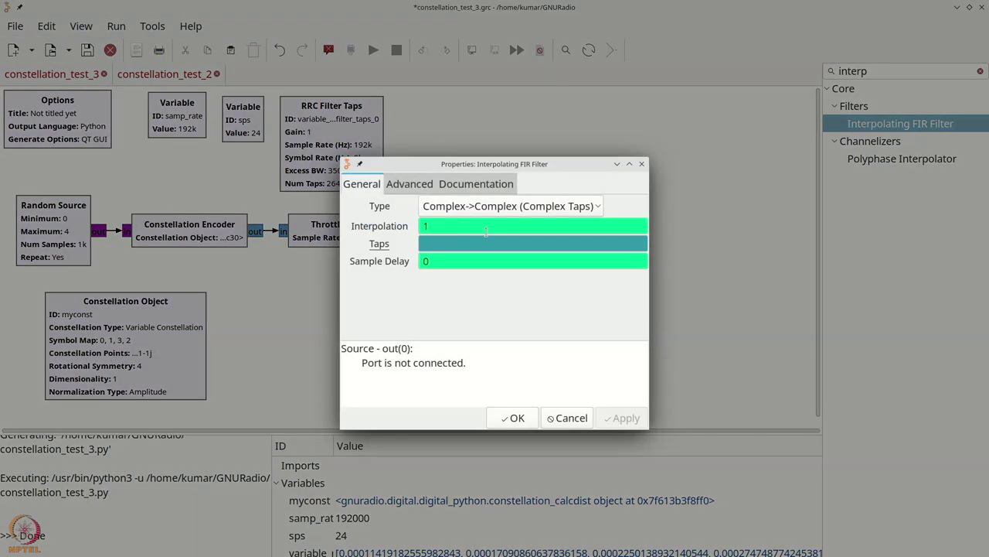
{"action": "left_click_drag", "start_coordinate": [485, 228], "coordinate": [417, 222]}
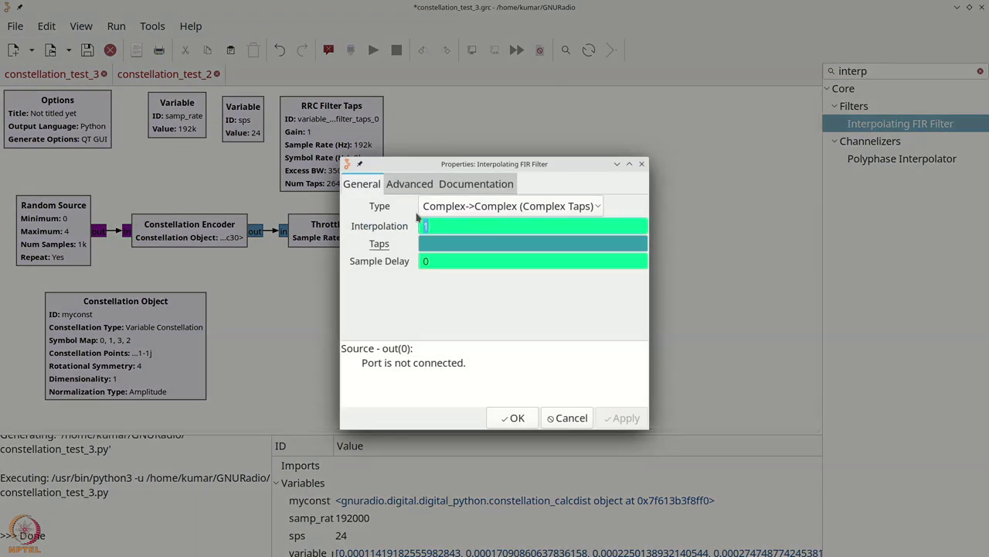
{"action": "type", "text": "sps"}
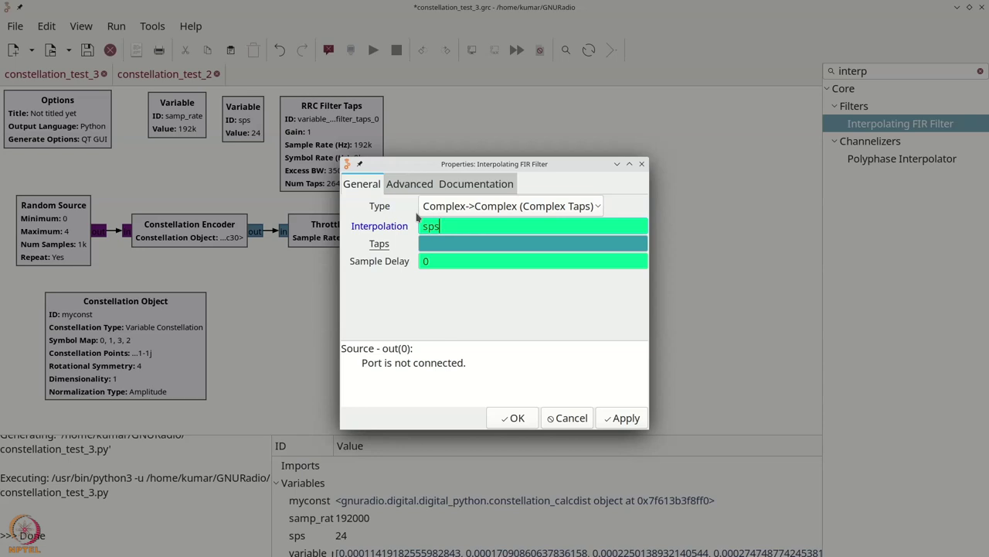
{"action": "key", "text": "Tab"}
{"action": "type", "text": "rr"}
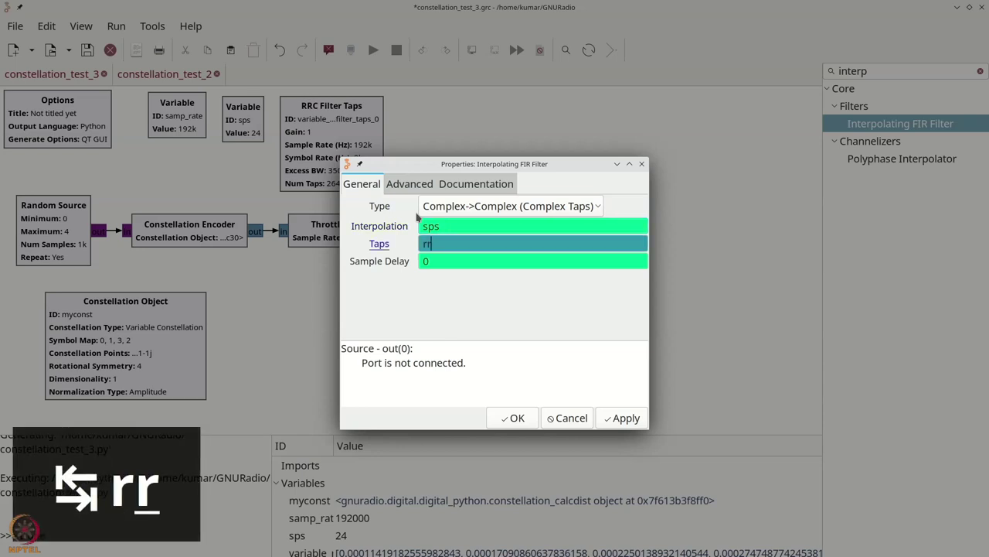
{"action": "type", "text": "c_taps"}
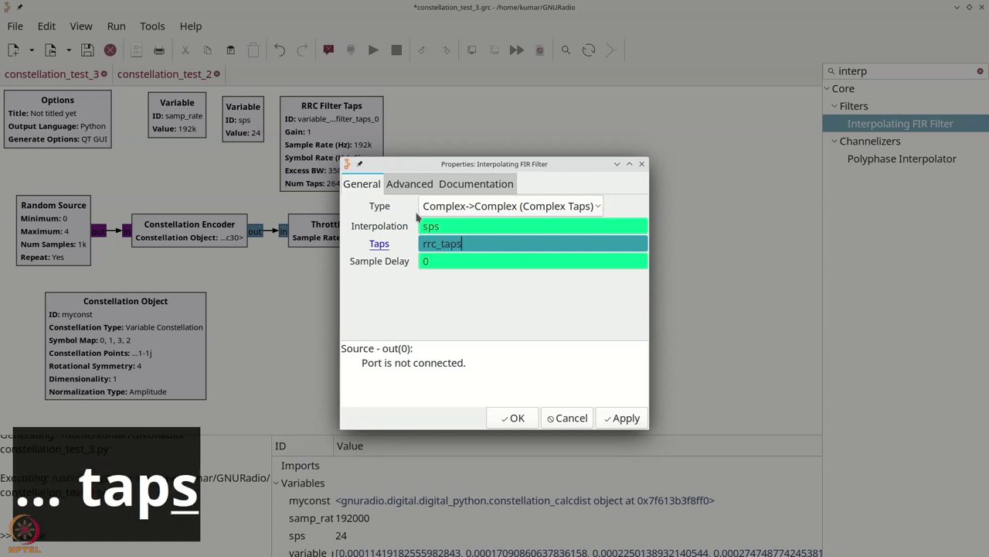
{"action": "left_click", "coordinate": [514, 418]}
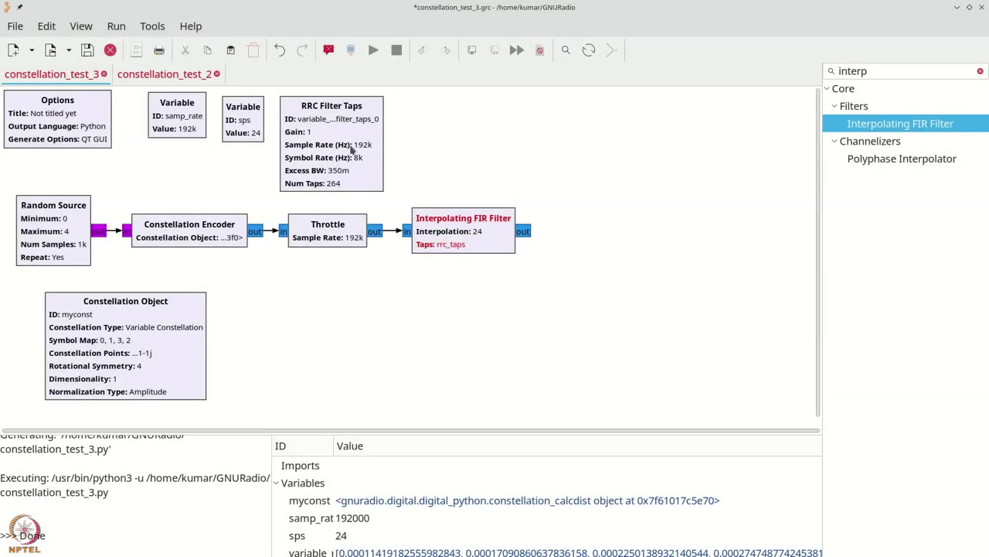
Step: Change the RRC Filter Taps block's ID to rrc_taps
{"action": "double_click", "coordinate": [338, 145]}
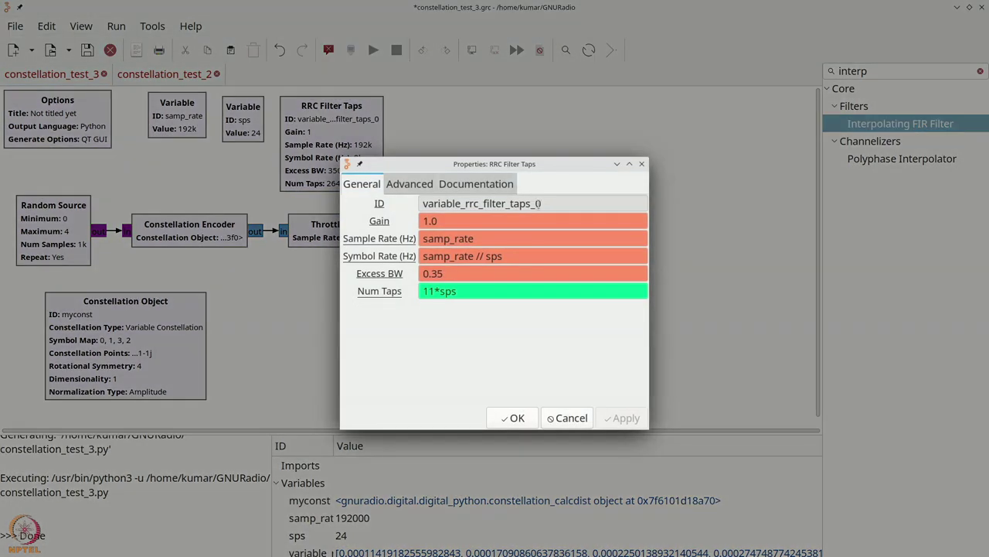
{"action": "type", "text": "rrc"}
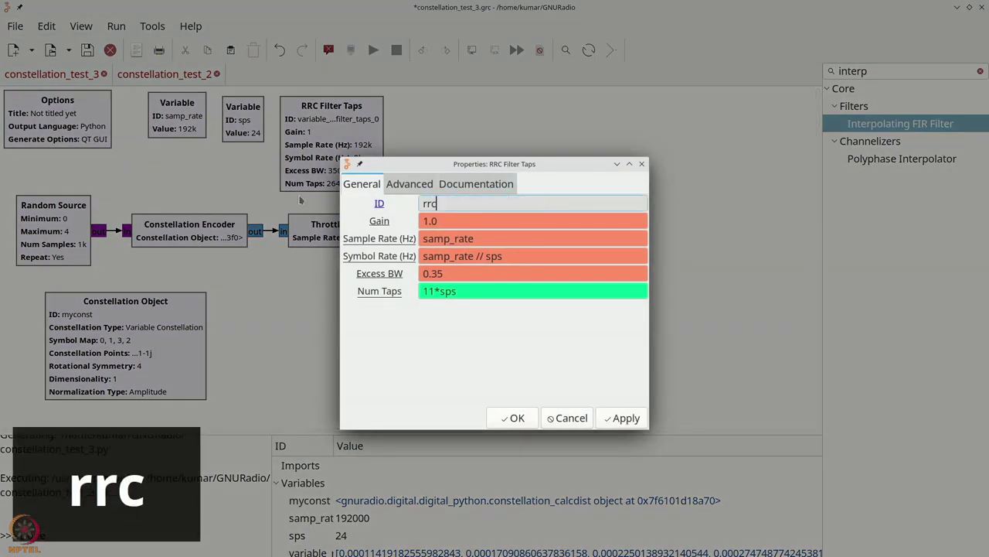
{"action": "type", "text": "_taps"}
{"action": "key", "text": "alt+o"}
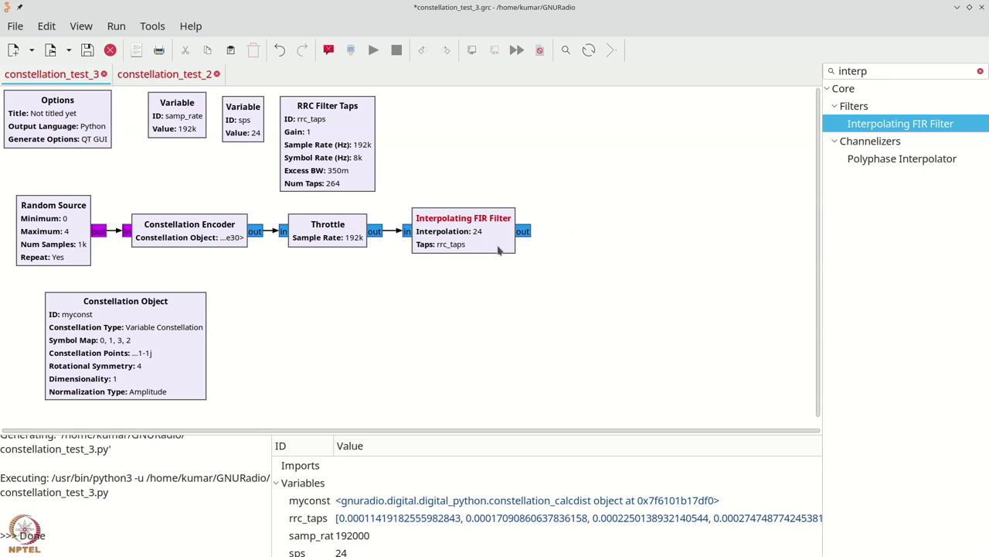
Step: Add a Decimating FIR Filter block after the Interpolating FIR Filter and connect the interpolator's output to its input
{"action": "key", "text": "ctrl+f"}
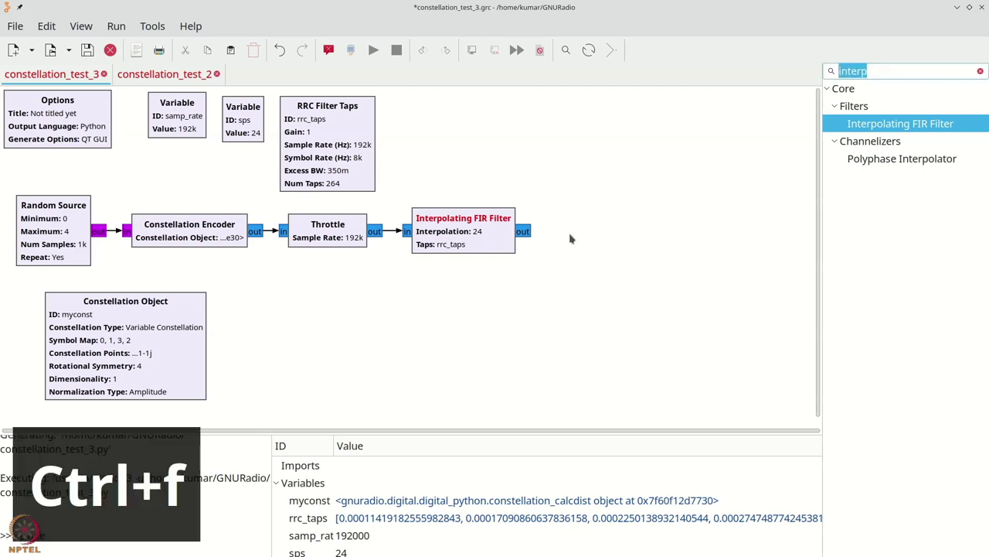
{"action": "type", "text": "dec"}
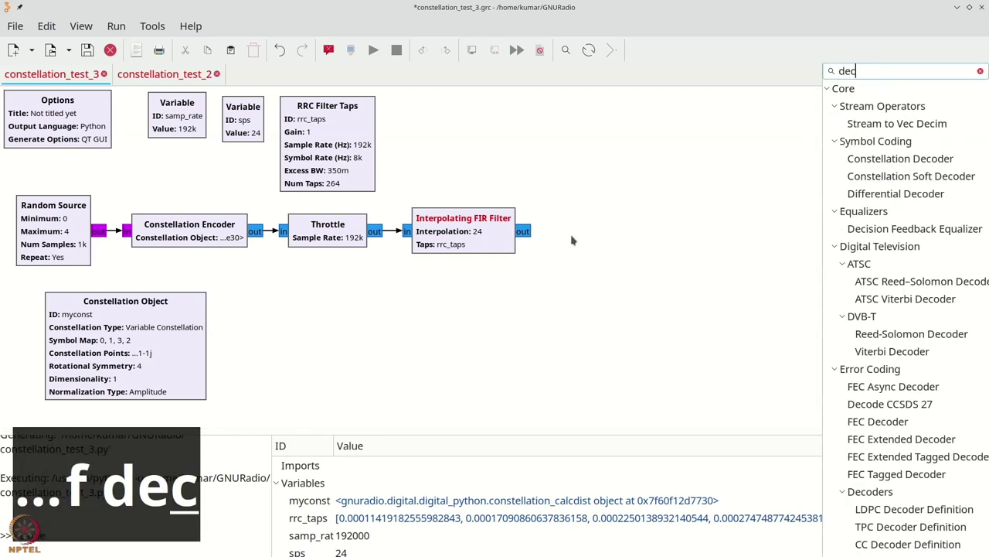
{"action": "type", "text": "im"}
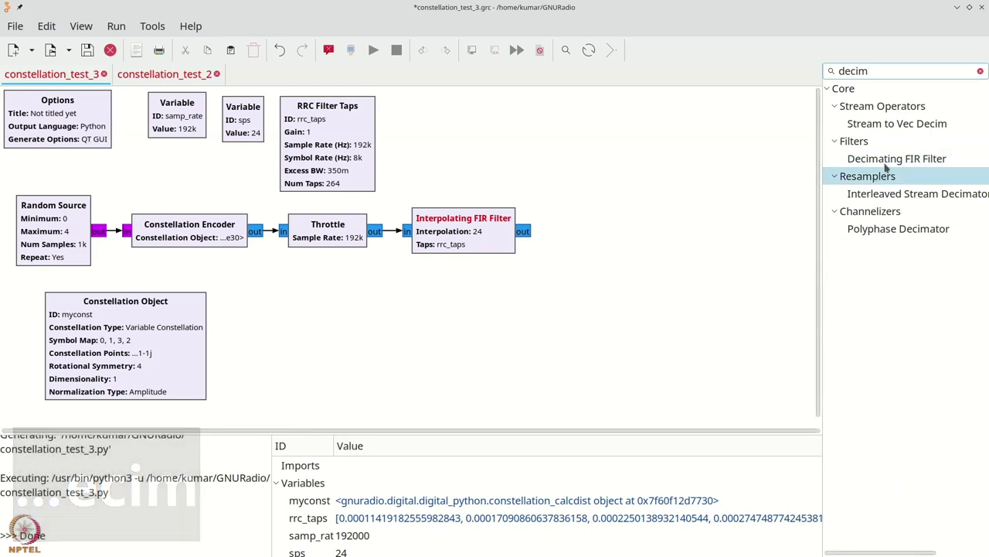
{"action": "left_click_drag", "start_coordinate": [897, 159], "coordinate": [585, 214]}
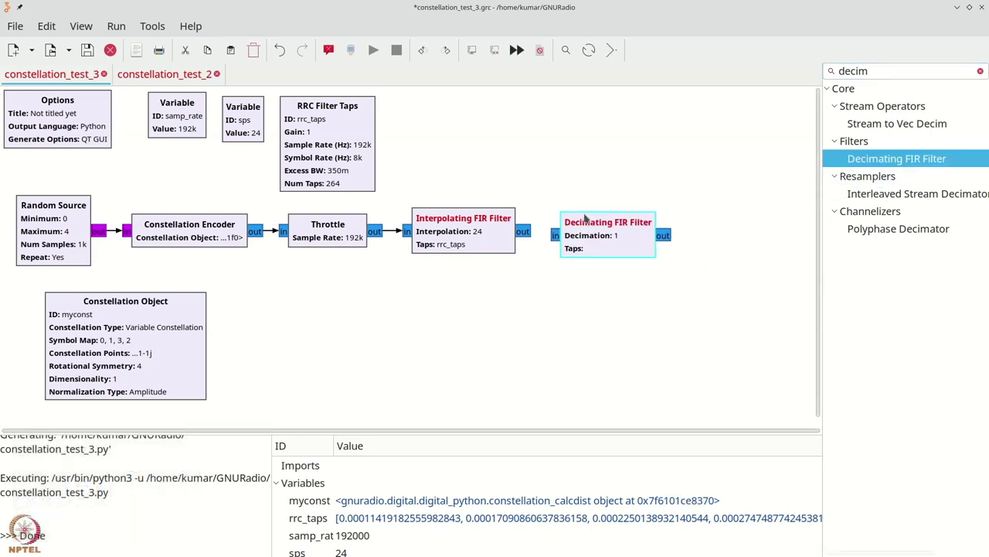
{"action": "left_click", "coordinate": [525, 235]}
{"action": "left_click", "coordinate": [555, 232]}
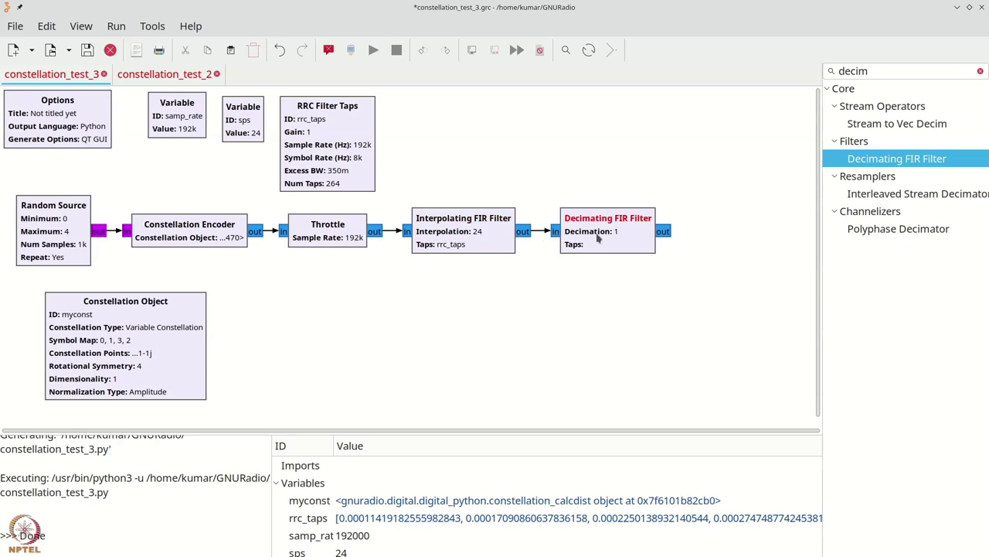
Step: Set the Decimating FIR Filter's decimation to sps and its taps to rrc_taps
{"action": "double_click", "coordinate": [588, 232]}
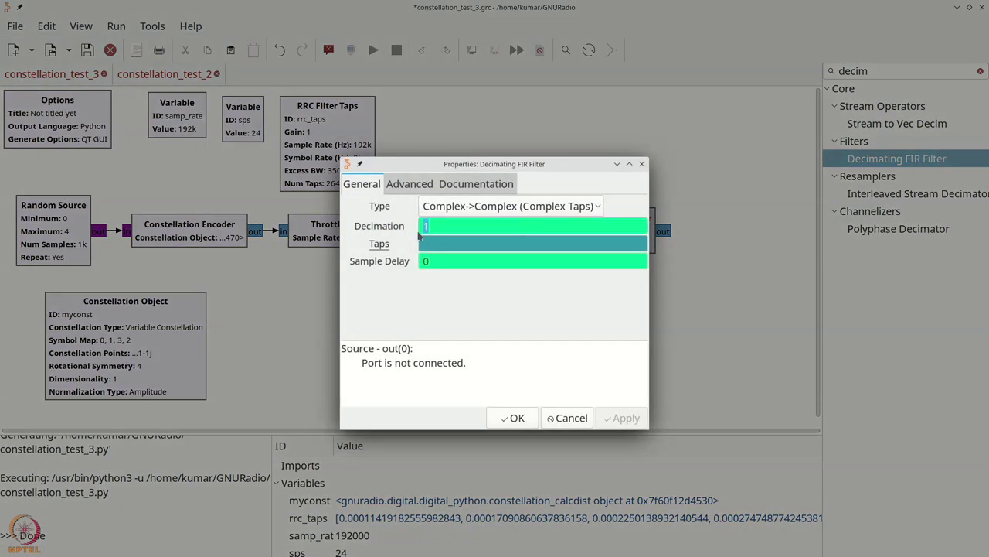
{"action": "type", "text": "sps"}
{"action": "key", "text": "Tab"}
{"action": "type", "text": "r"}
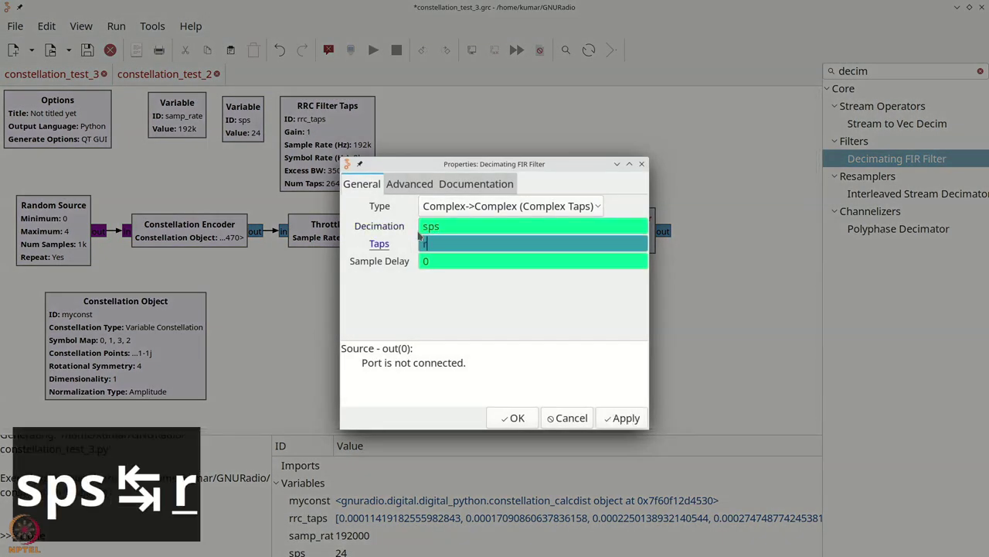
{"action": "type", "text": "rc_taps"}
{"action": "key", "text": "alt+o"}
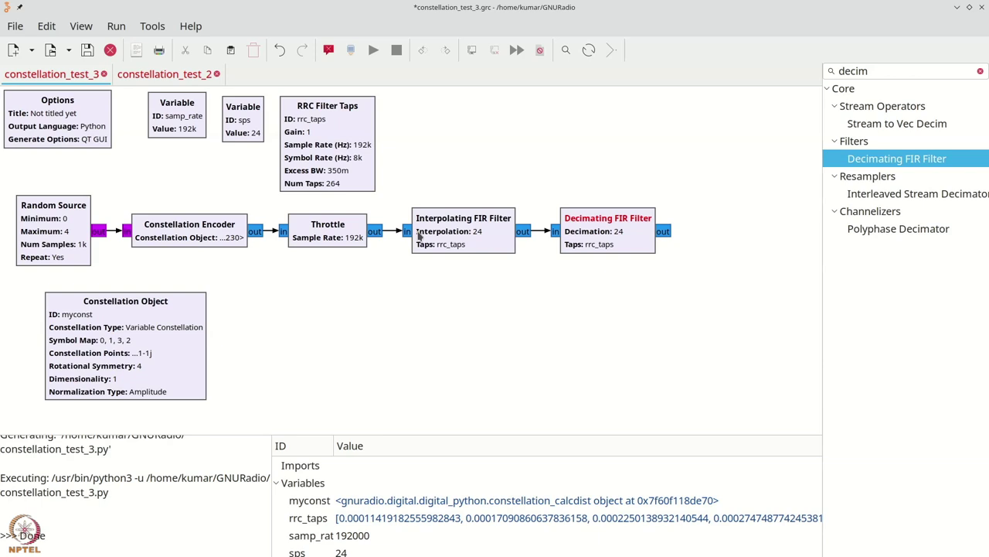
Step: Add a QT GUI Time Sink block and connect the Decimating FIR Filter's output to its input
{"action": "key", "text": "ctrl+f"}
{"action": "type", "text": "time"}
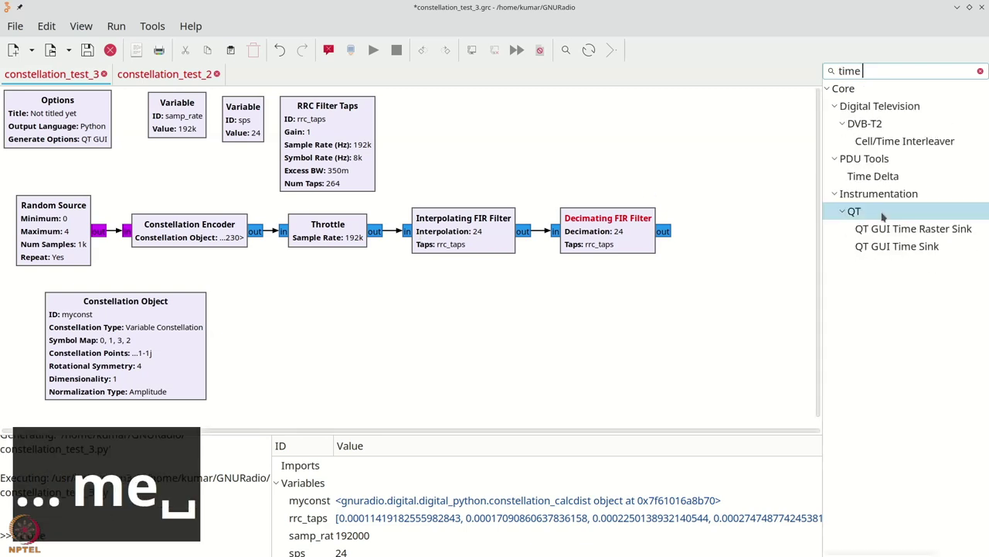
{"action": "left_click_drag", "start_coordinate": [866, 245], "coordinate": [694, 182]}
{"action": "left_click", "coordinate": [663, 232]}
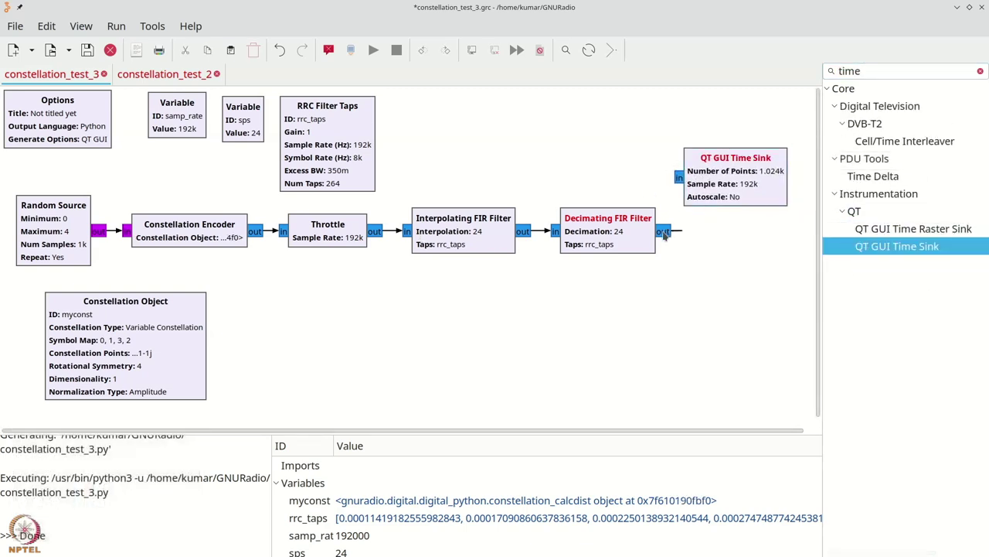
{"action": "left_click", "coordinate": [680, 183]}
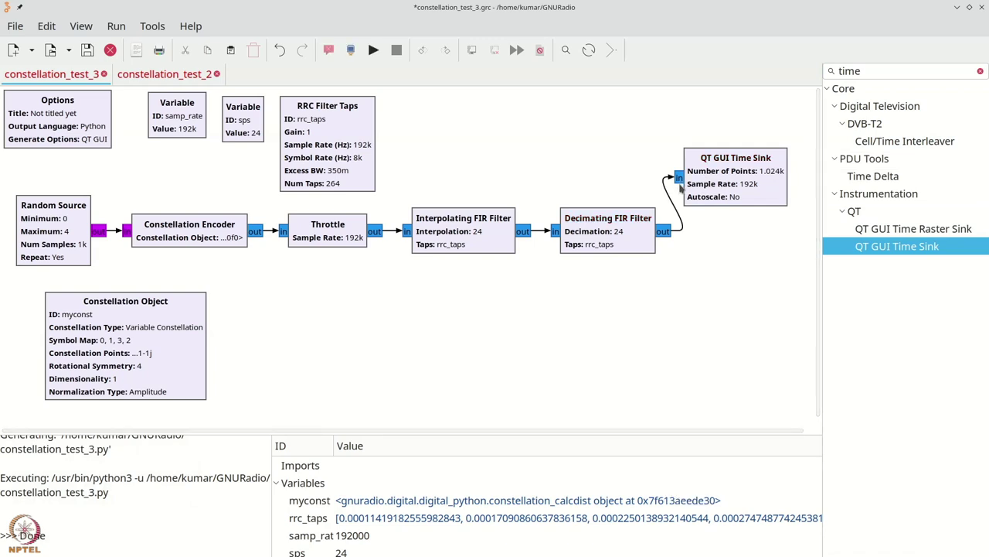
Step: Add a QT GUI Constellation Sink below the Time Sink and connect it to the Decimating FIR Filter's output
{"action": "key", "text": "ctrl+f"}
{"action": "type", "text": "cons"}
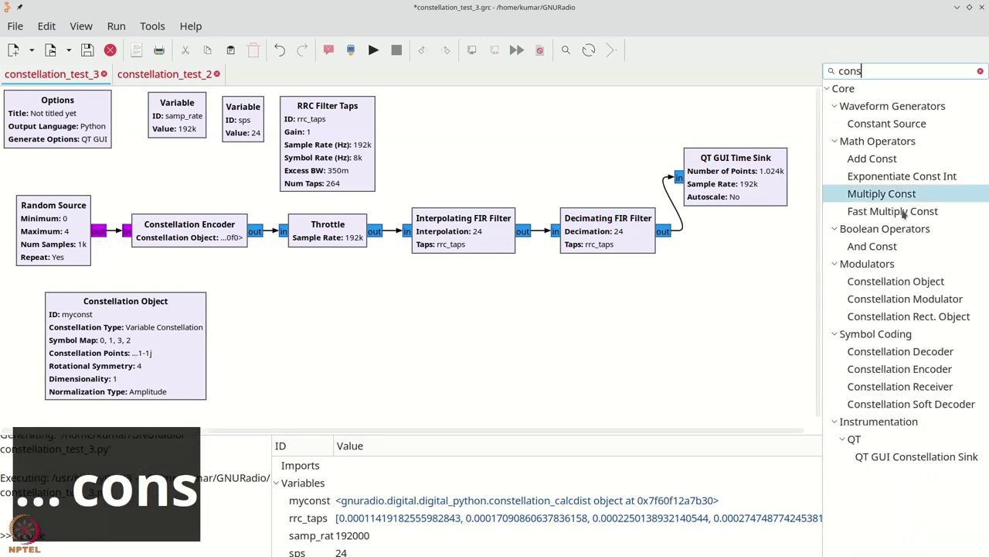
{"action": "left_click_drag", "start_coordinate": [917, 456], "coordinate": [670, 268]}
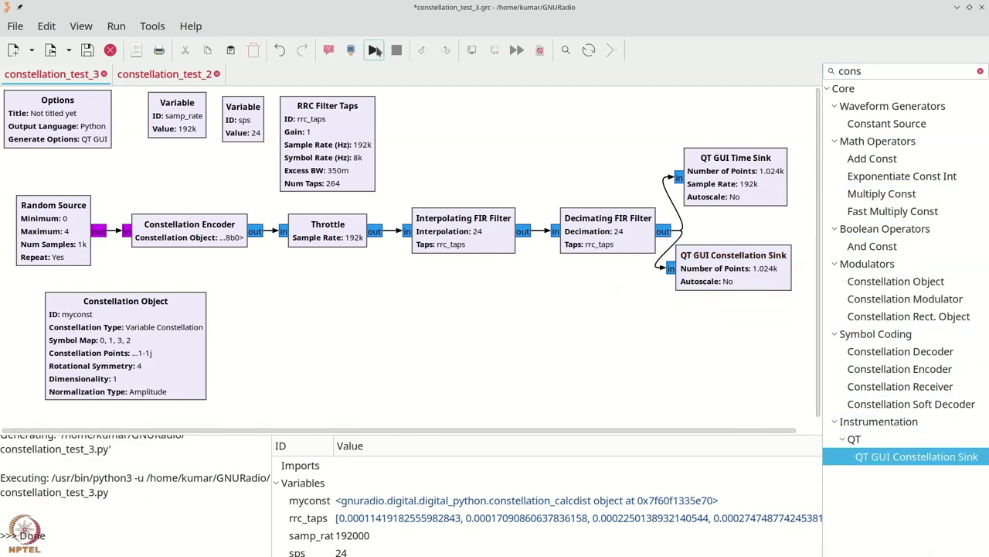
Step: Run the flowgraph, examine the constellation points near the origin up close, and close the plot window
{"action": "left_click", "coordinate": [374, 50]}
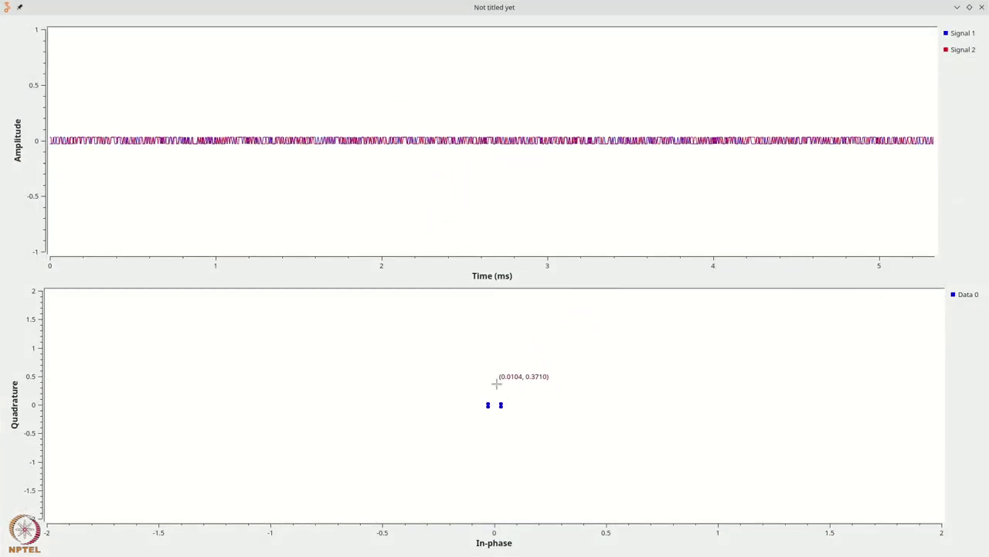
{"action": "scroll", "coordinate": [496, 401], "scroll_direction": "up", "scroll_amount": 3}
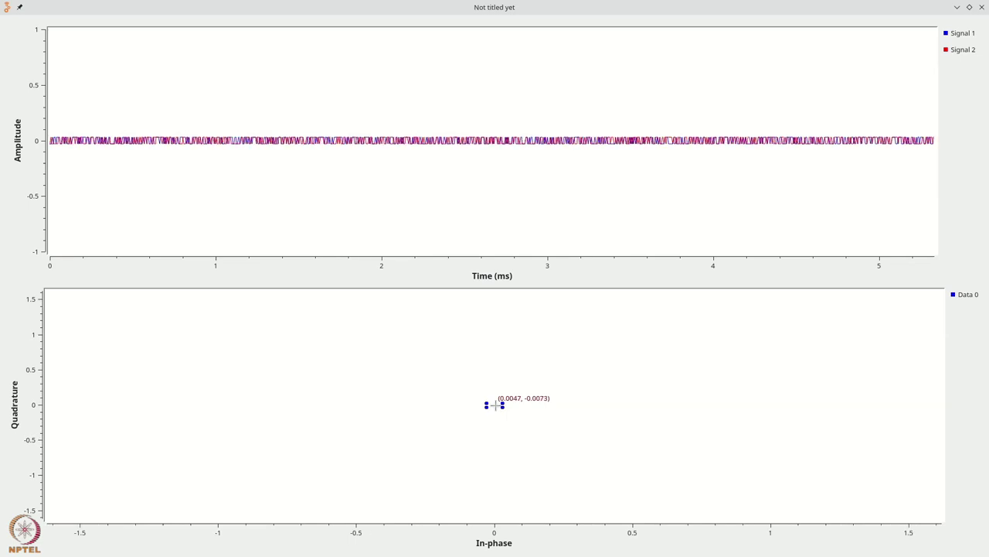
{"action": "scroll", "coordinate": [496, 403], "scroll_direction": "up", "scroll_amount": 10}
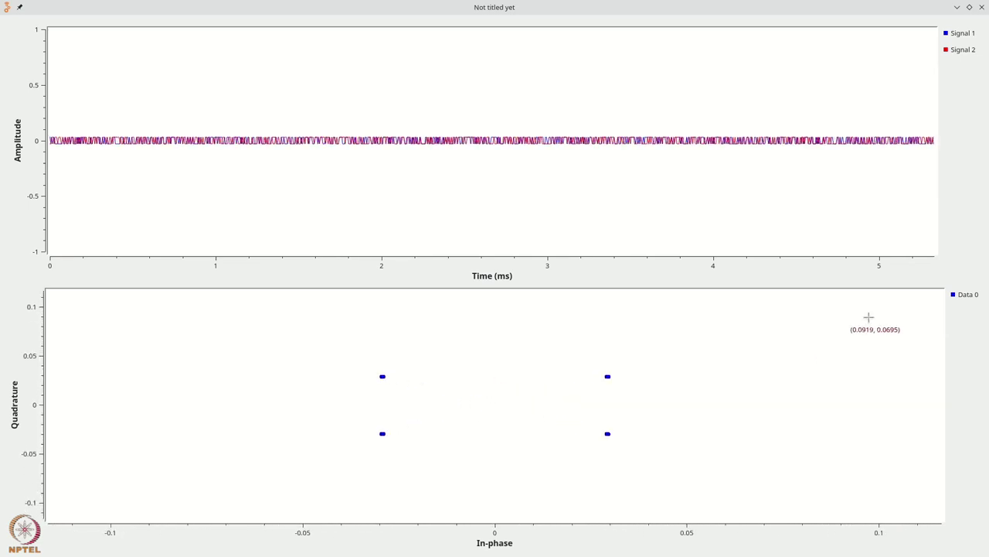
{"action": "left_click", "coordinate": [981, 7]}
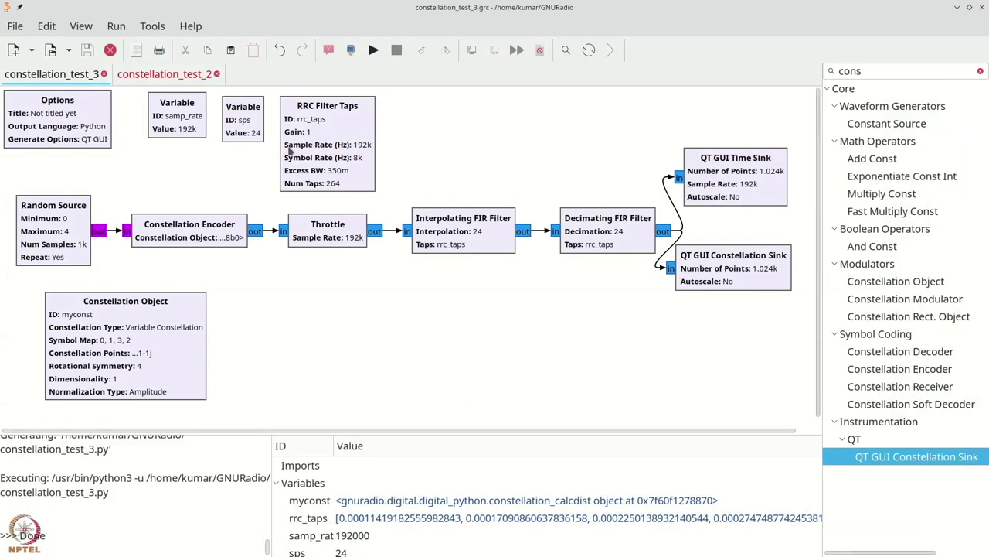
Step: Set the RRC Filter Taps gain to 5, run the flowgraph to check the amplitude, and review the gain setting
{"action": "double_click", "coordinate": [334, 136]}
{"action": "key", "text": "Tab"}
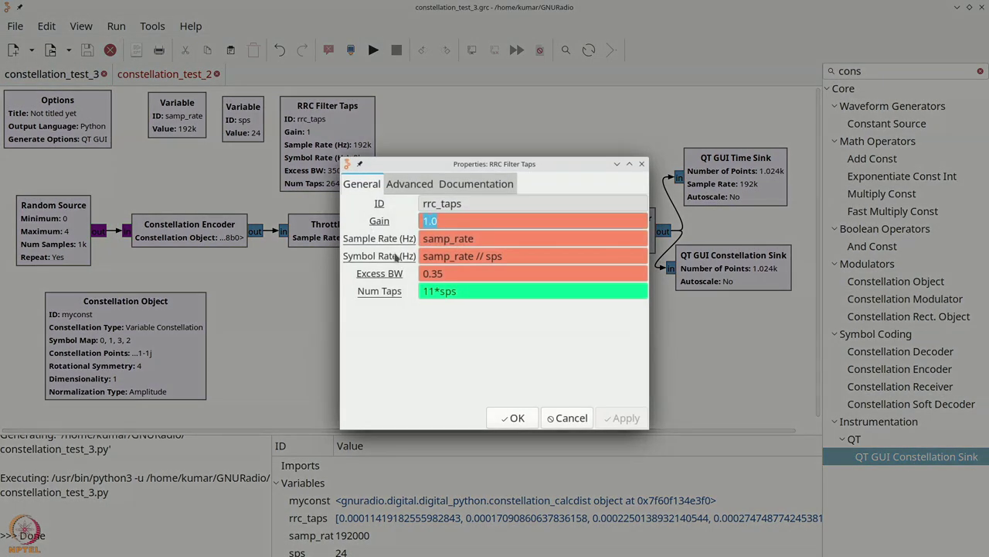
{"action": "type", "text": "5"}
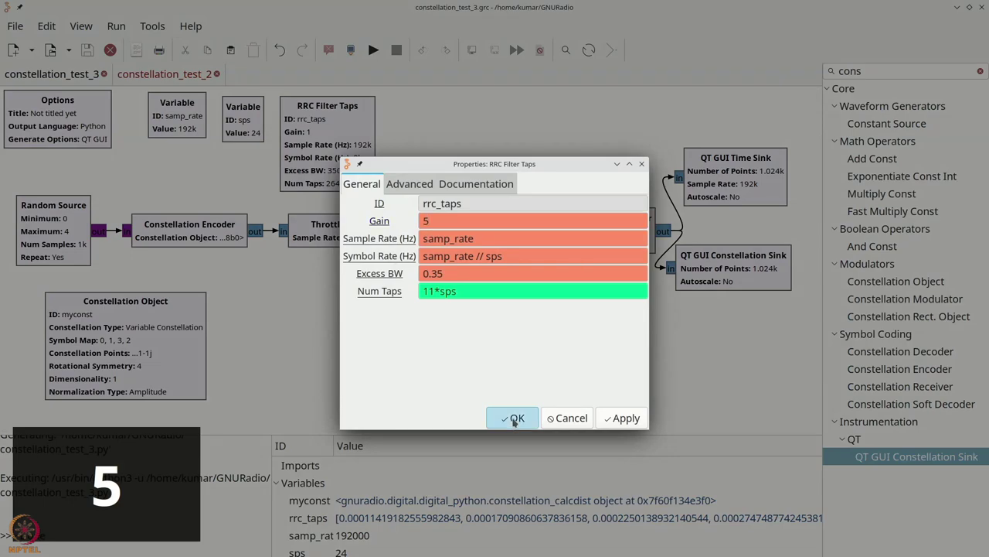
{"action": "left_click", "coordinate": [512, 418]}
{"action": "left_click", "coordinate": [373, 50]}
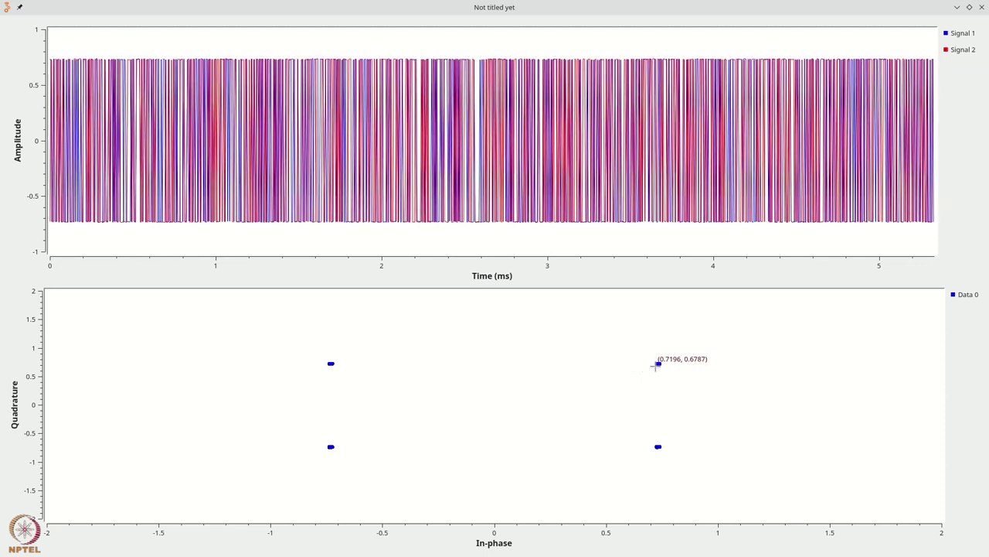
{"action": "left_click", "coordinate": [981, 8]}
{"action": "double_click", "coordinate": [366, 154]}
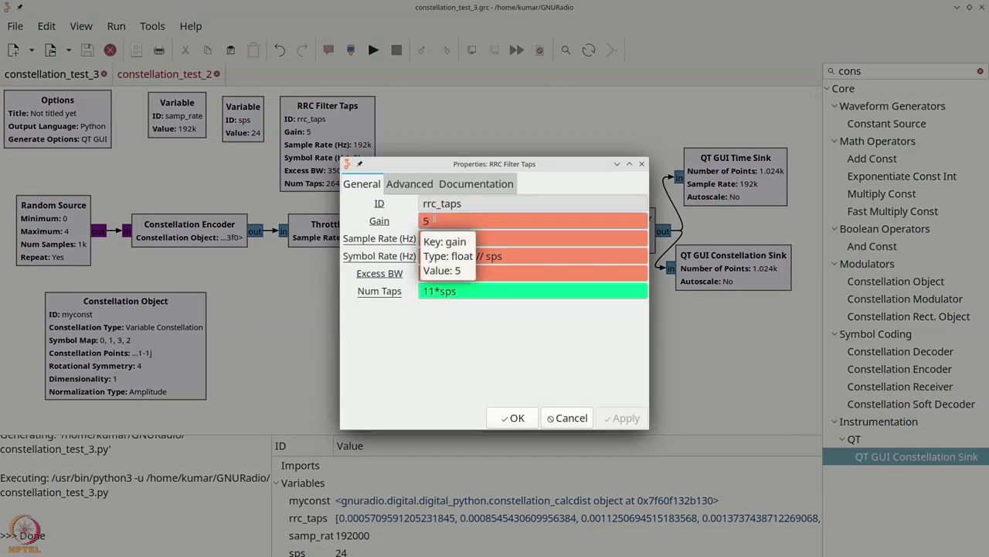
{"action": "left_click", "coordinate": [526, 420]}
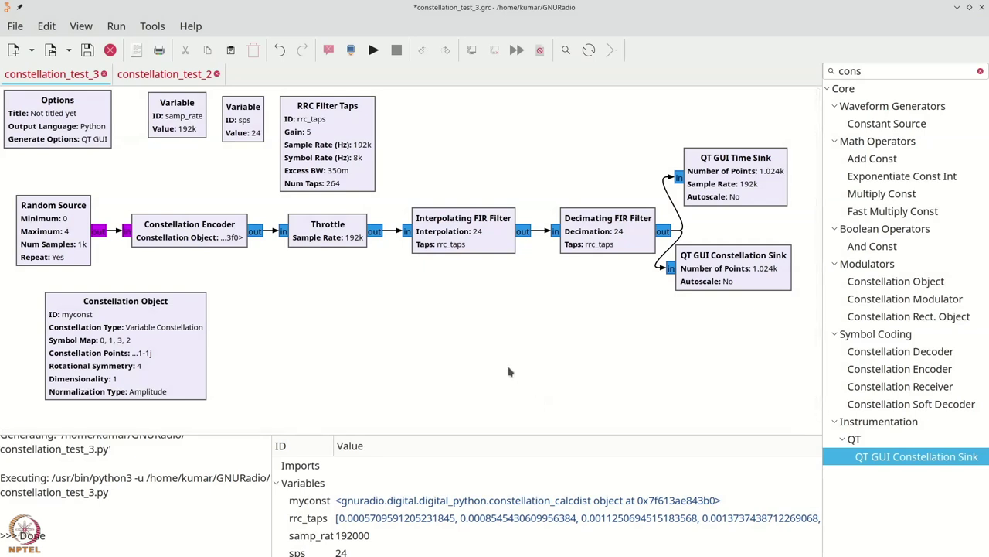
Step: Add an Import block beside the RRC Filter Taps block and set its statement to "import numpy as np"
{"action": "key", "text": "ctrl+f"}
{"action": "type", "text": "i"}
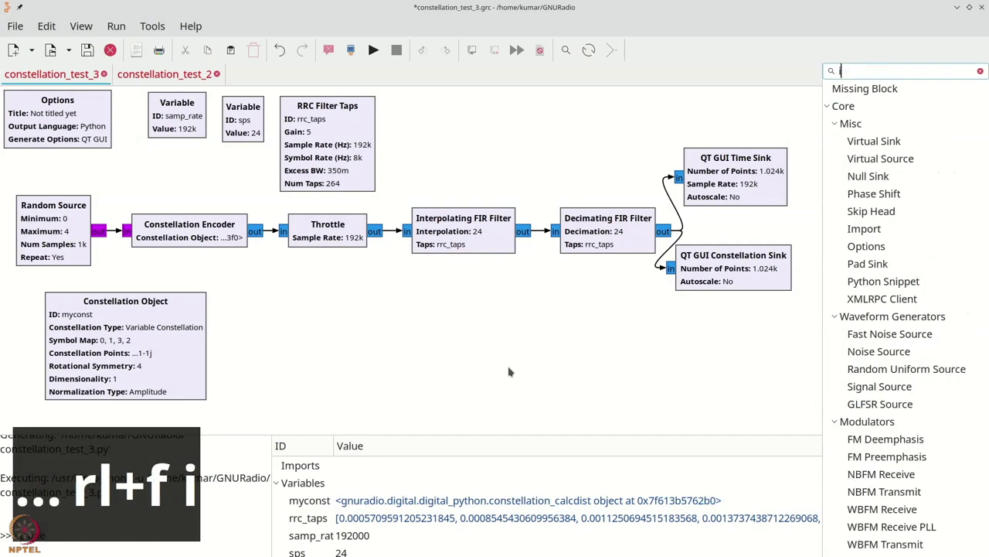
{"action": "type", "text": "mport"}
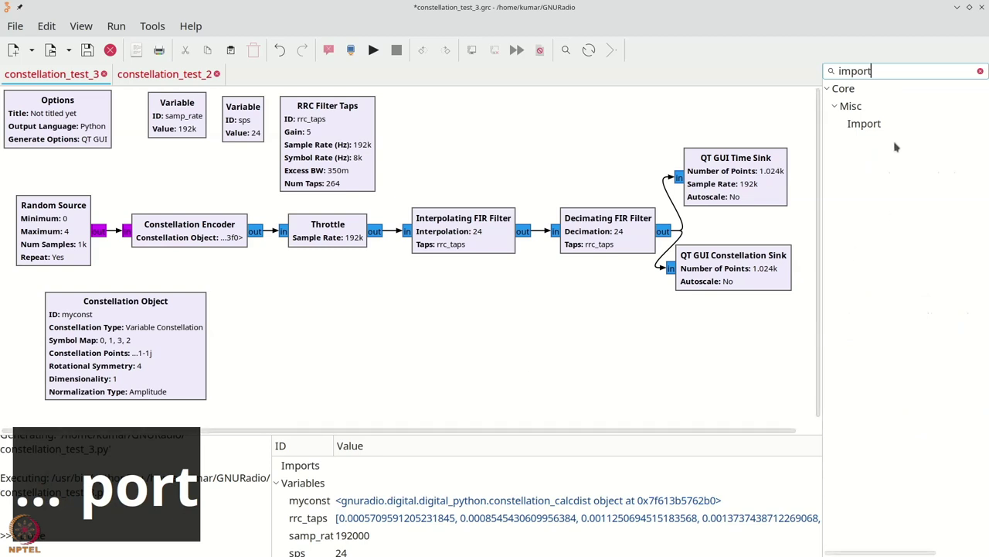
{"action": "left_click_drag", "start_coordinate": [864, 123], "coordinate": [402, 121]}
{"action": "double_click", "coordinate": [402, 120]}
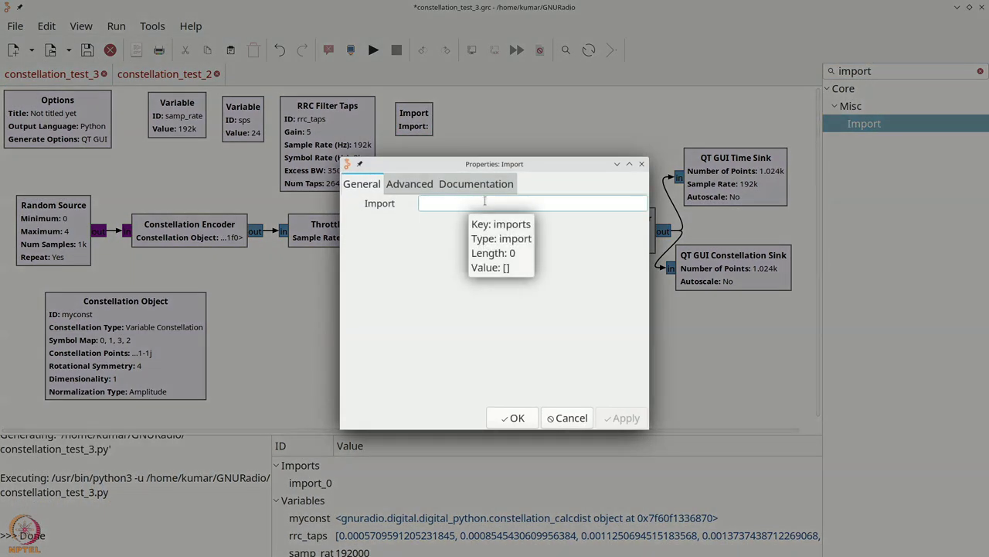
{"action": "type", "text": "import numpy "}
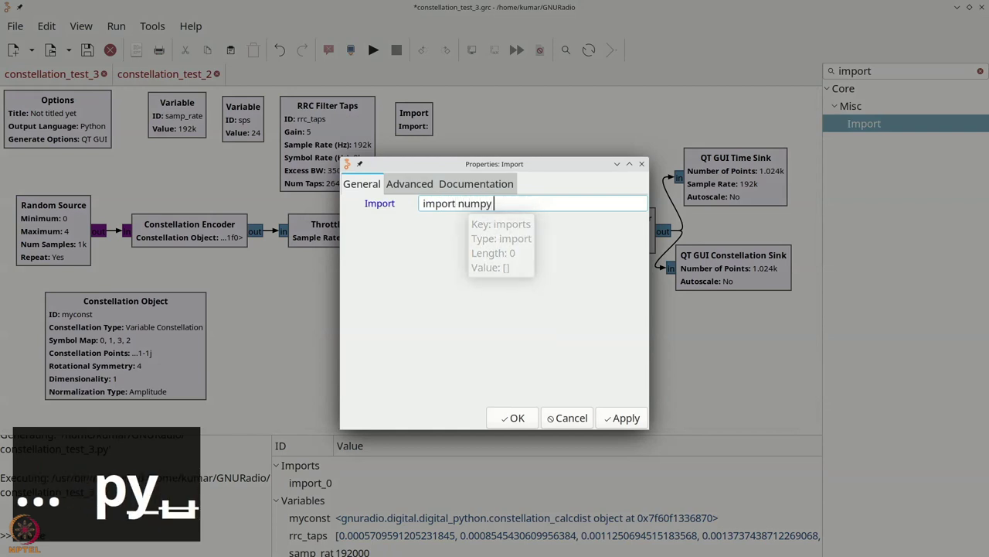
{"action": "type", "text": "as "}
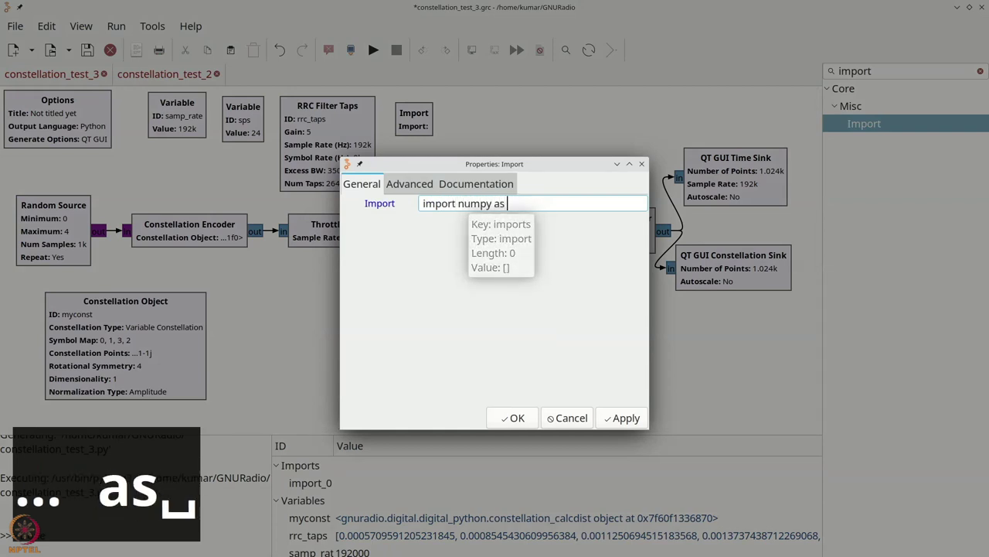
{"action": "type", "text": "np"}
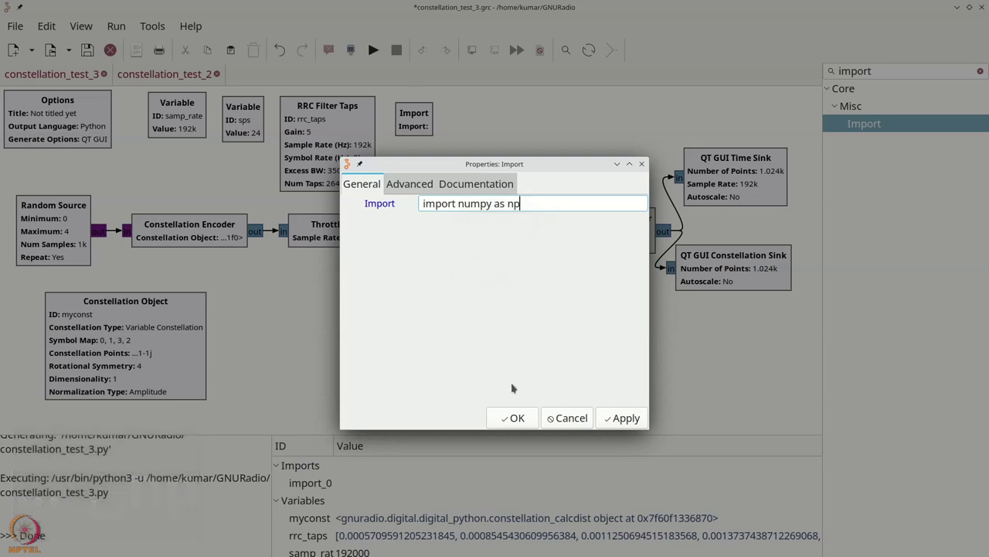
{"action": "left_click", "coordinate": [514, 417]}
Step: Set the gain of the RRC Filter Taps block to np.sqrt(sps)
{"action": "double_click", "coordinate": [333, 139]}
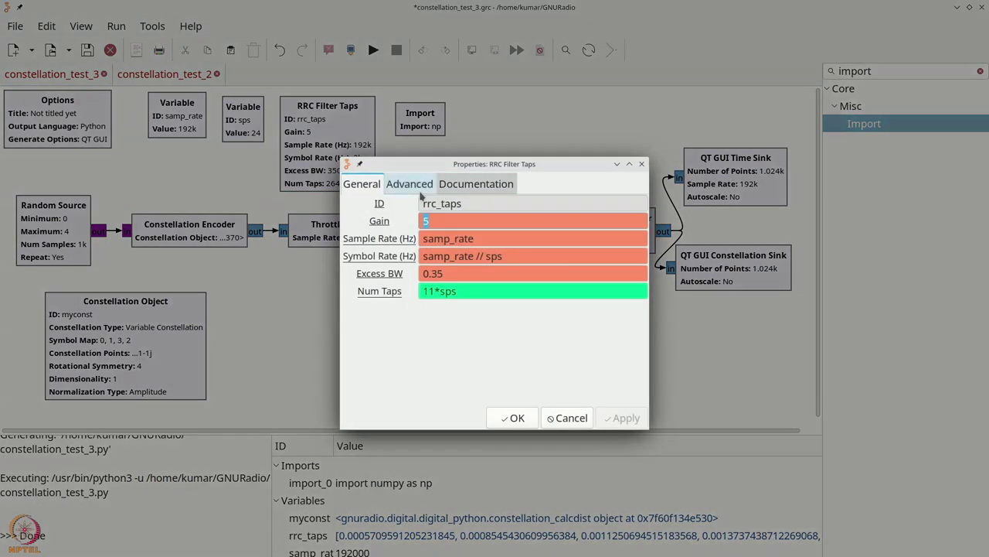
{"action": "type", "text": "np.sqr"}
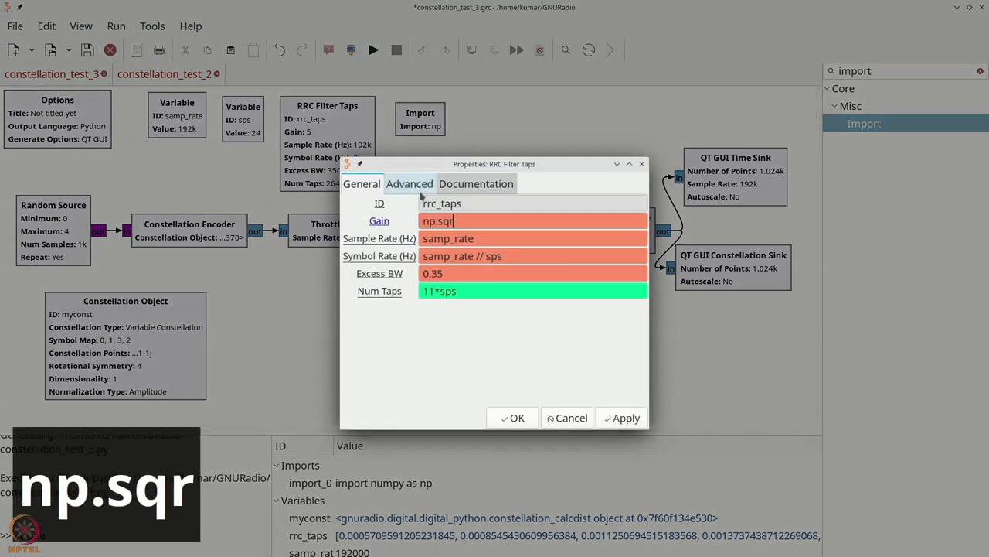
{"action": "type", "text": "t(sps)"}
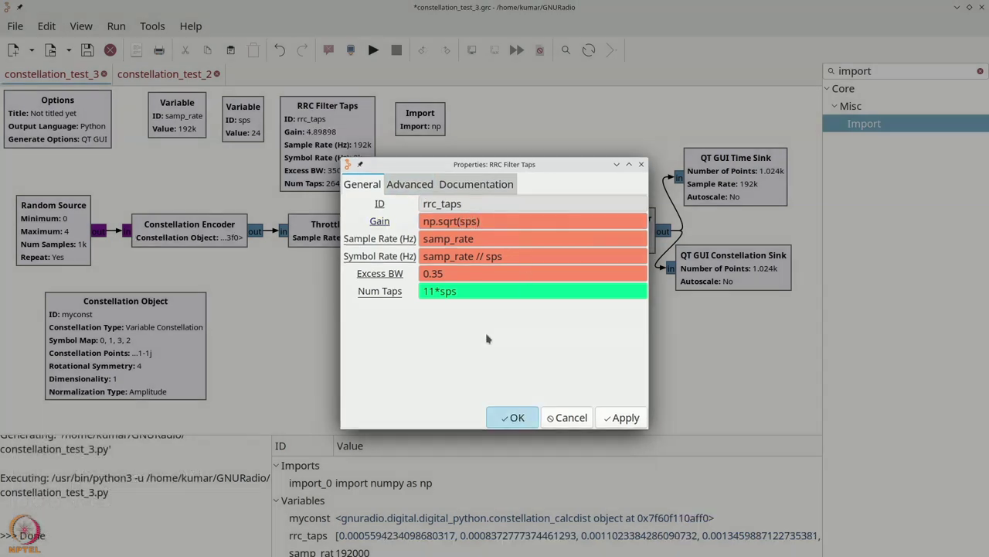
{"action": "left_click", "coordinate": [516, 418]}
Step: Run the flowgraph, examine the time plot between about 1.6 and 3 ms, and close the plot window
{"action": "key", "text": "F6"}
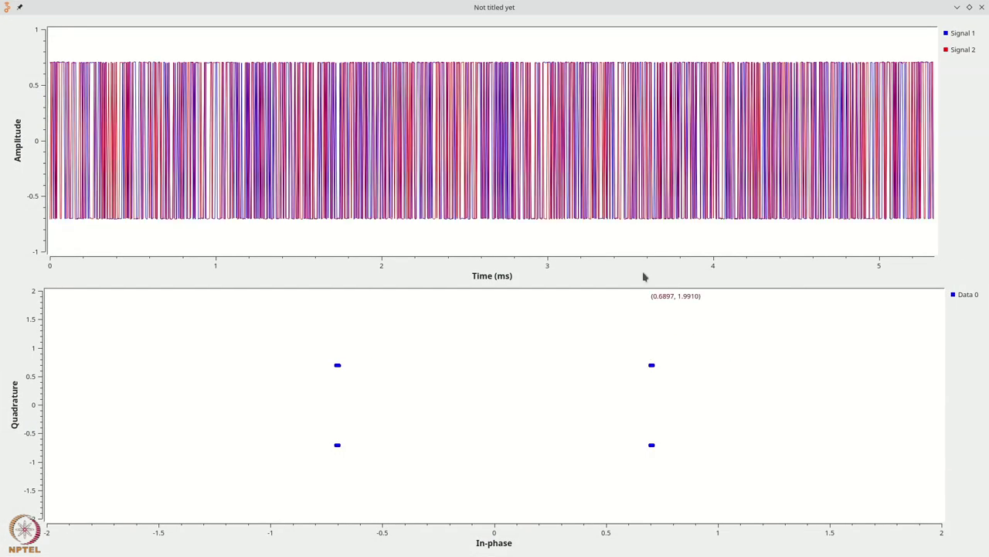
{"action": "left_click_drag", "start_coordinate": [313, 40], "coordinate": [546, 244]}
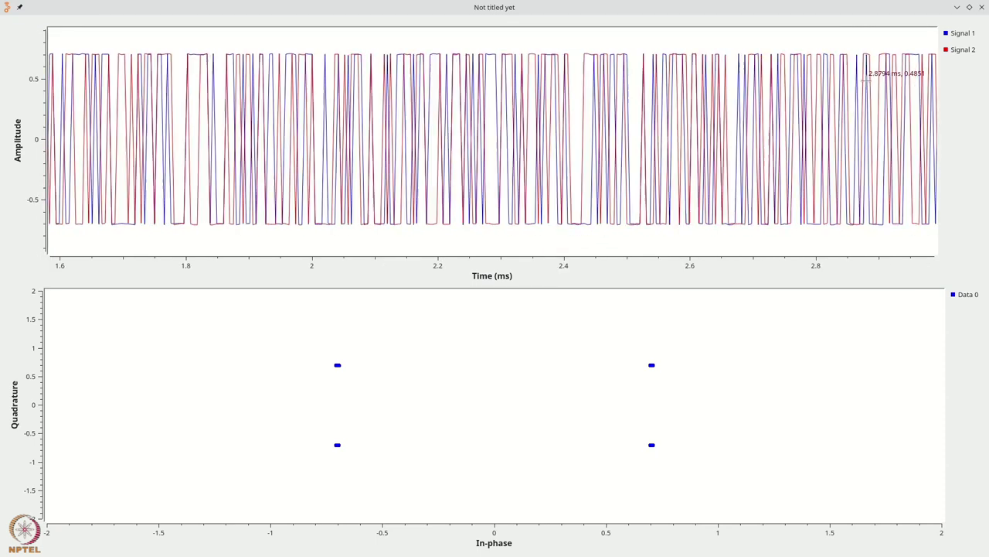
{"action": "left_click", "coordinate": [981, 7]}
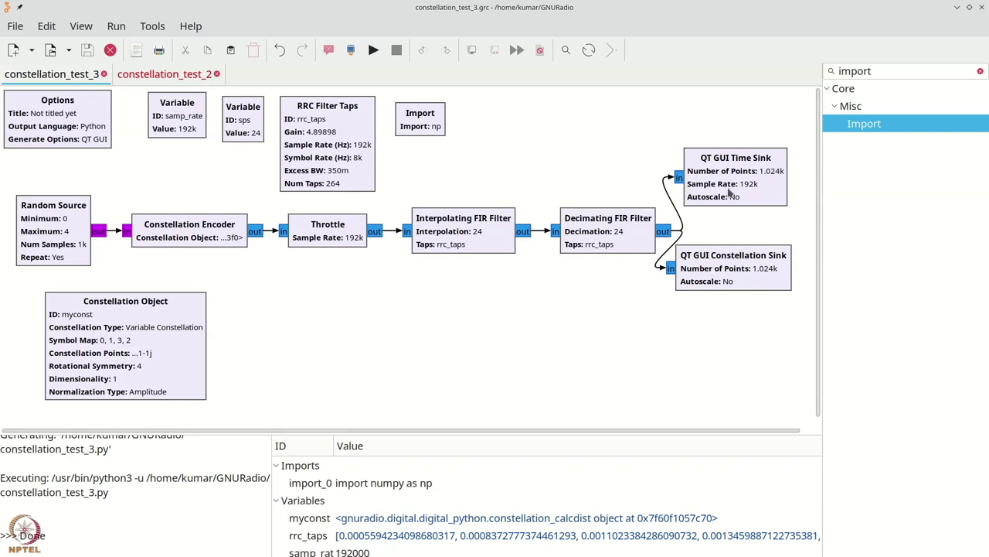
Step: Delete the QT GUI Constellation Sink and move the QT GUI Time Sink slightly down, nearer the Decimating FIR Filter
{"action": "left_click", "coordinate": [727, 271]}
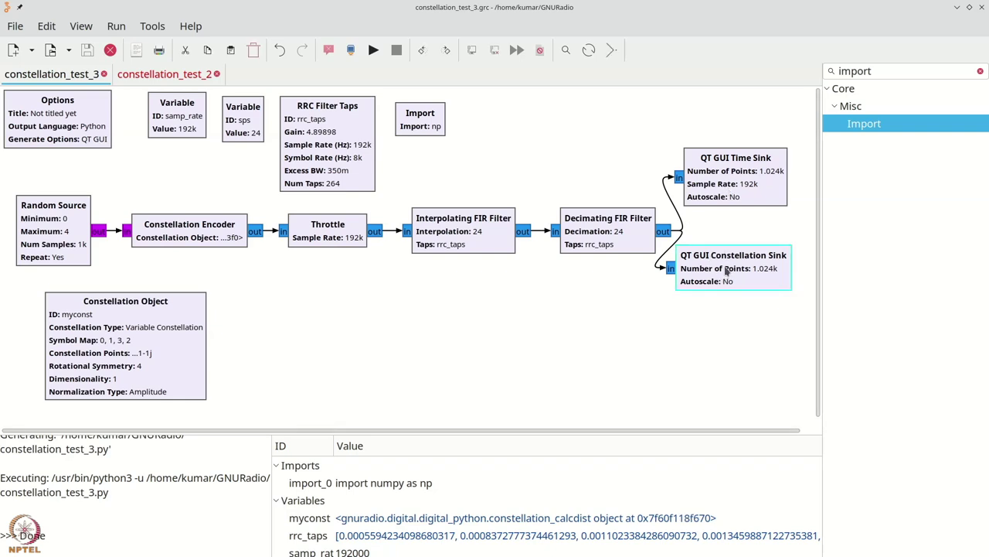
{"action": "key", "text": "Delete"}
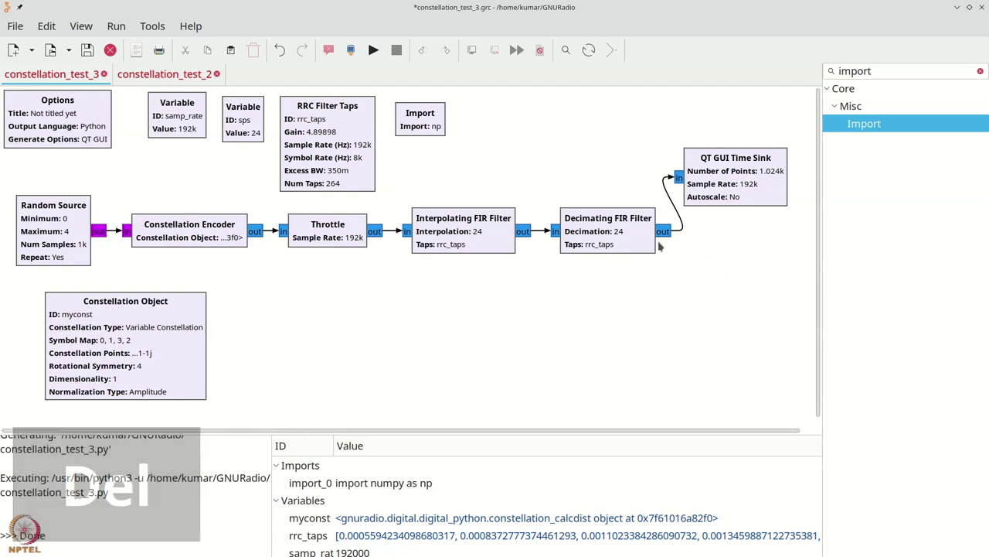
{"action": "left_click_drag", "start_coordinate": [722, 175], "coordinate": [727, 195]}
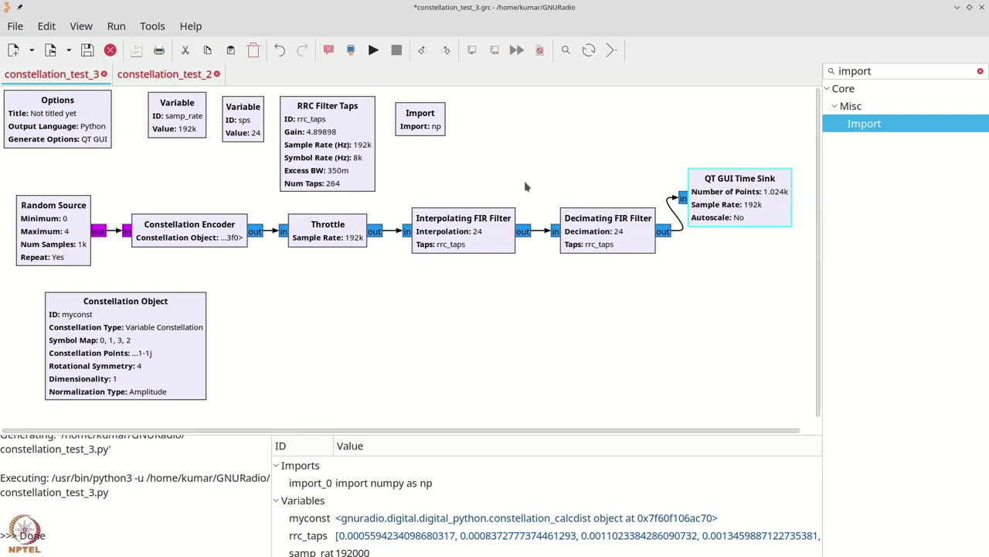
Step: Add a Variable block to the canvas beside the Import block
{"action": "key", "text": "ctrl+f"}
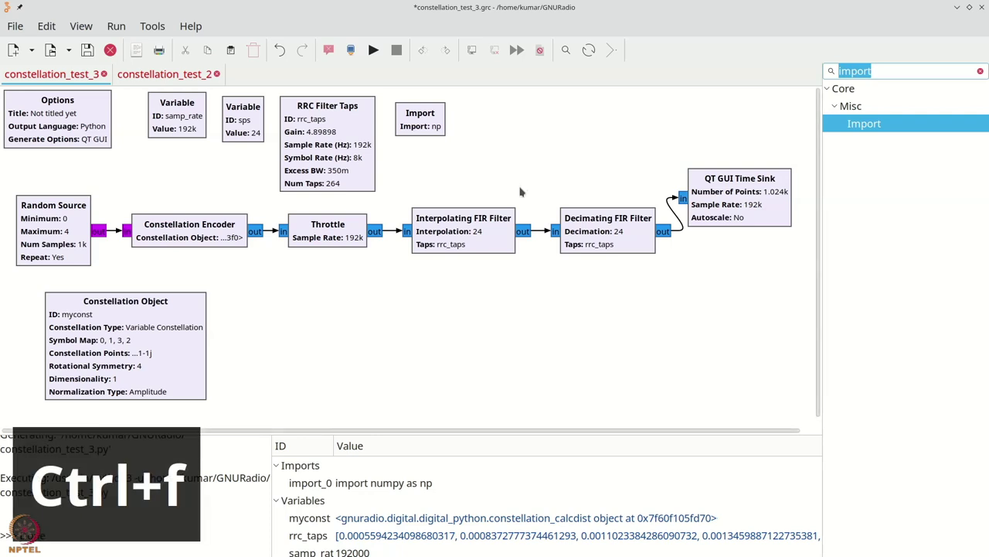
{"action": "type", "text": "var"}
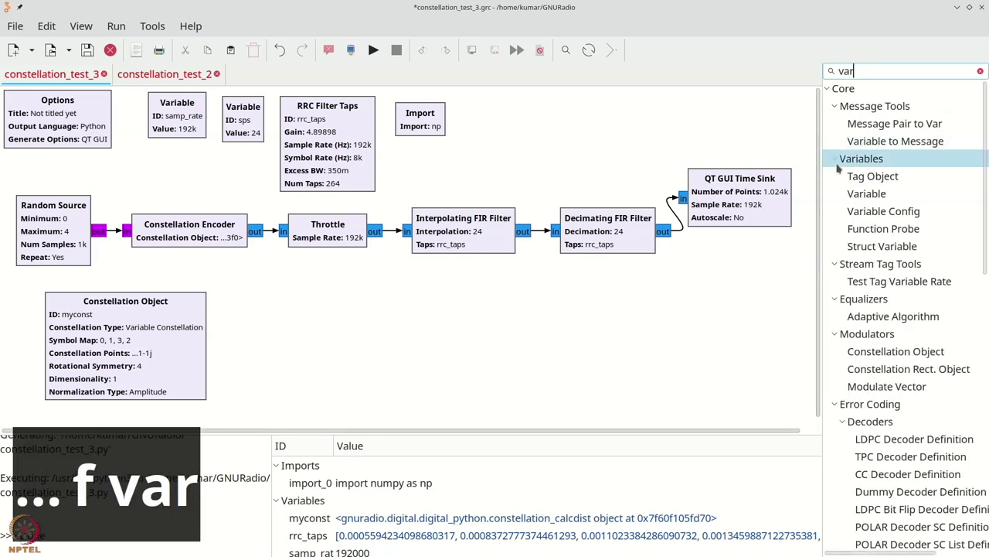
{"action": "left_click", "coordinate": [851, 193]}
{"action": "left_click_drag", "start_coordinate": [850, 193], "coordinate": [499, 135]}
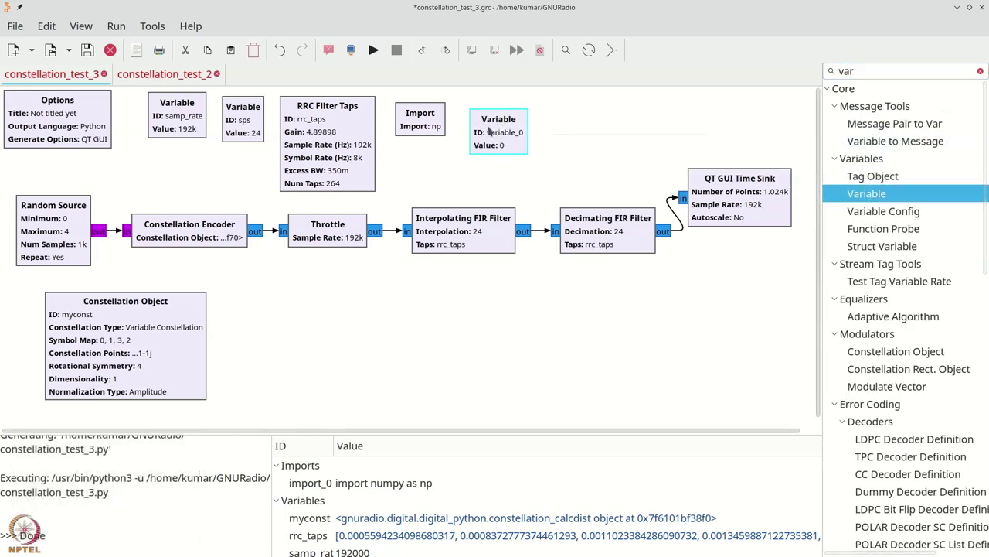
Step: Give the new Variable block the ID fc and the value 32000, and shift it slightly closer to the Import block
{"action": "double_click", "coordinate": [510, 135]}
{"action": "left_click_drag", "start_coordinate": [471, 204], "coordinate": [391, 210]}
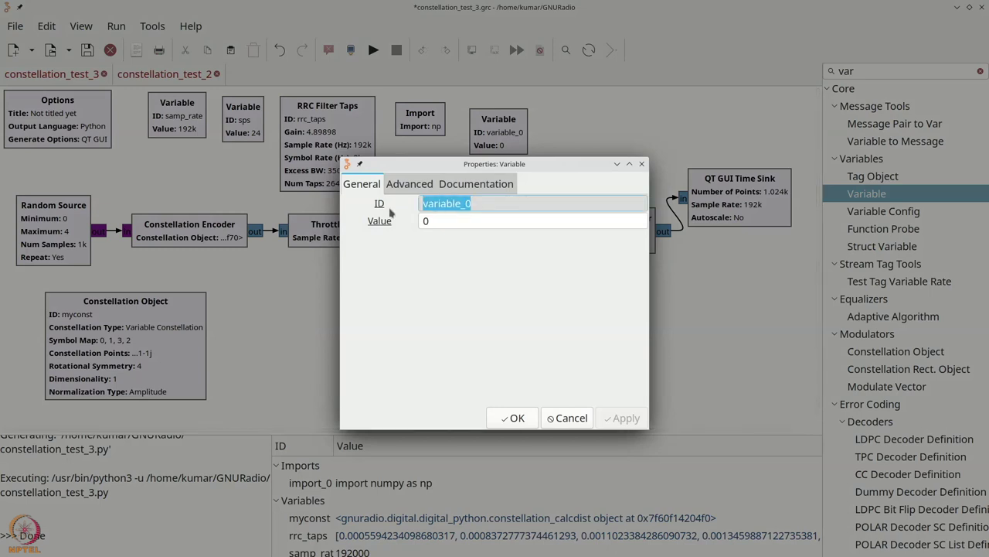
{"action": "type", "text": "fc"}
{"action": "key", "text": "Tab"}
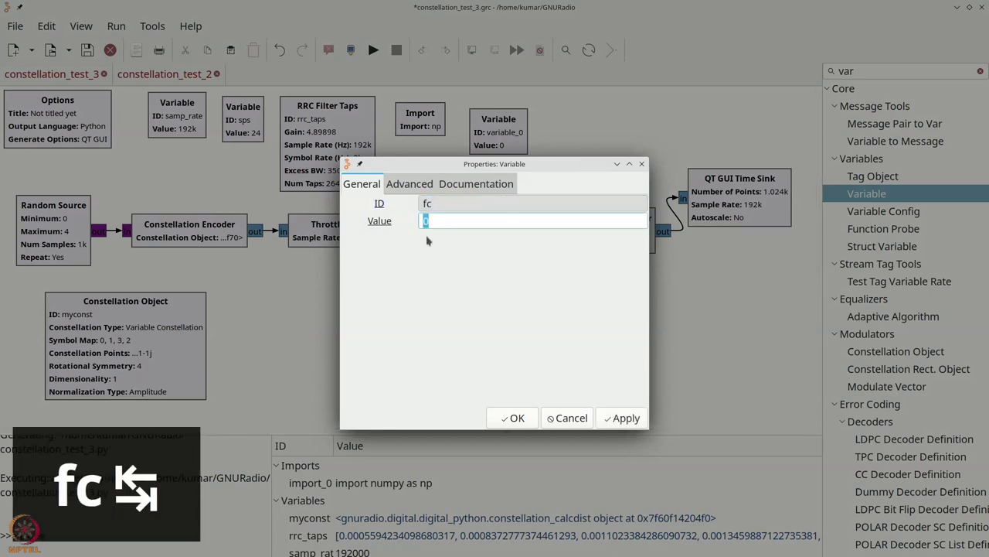
{"action": "type", "text": "32"}
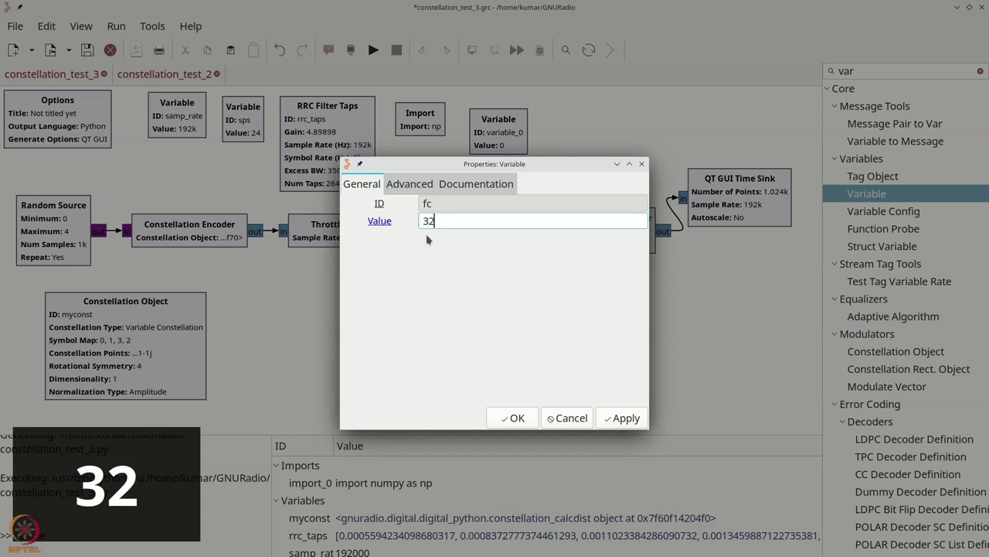
{"action": "type", "text": "000"}
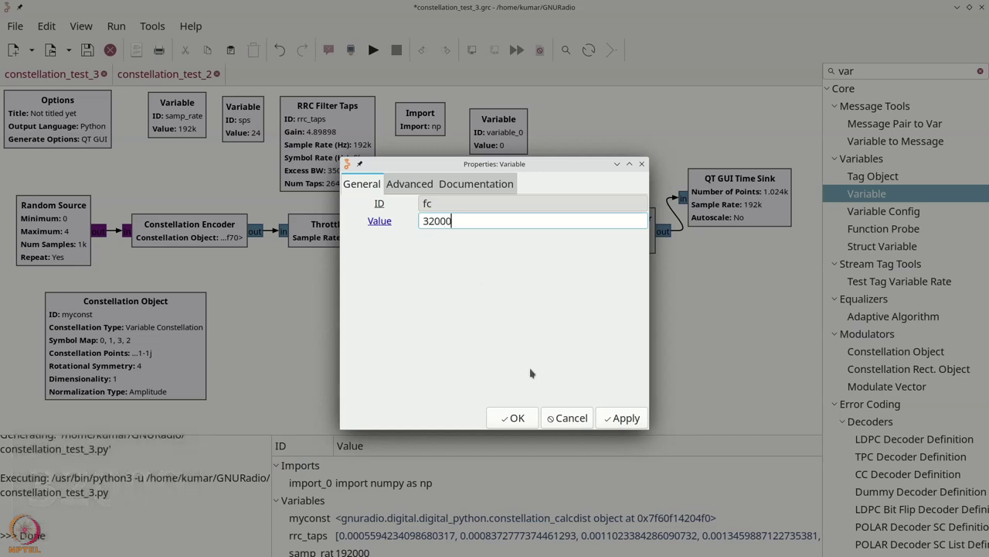
{"action": "left_click", "coordinate": [516, 418]}
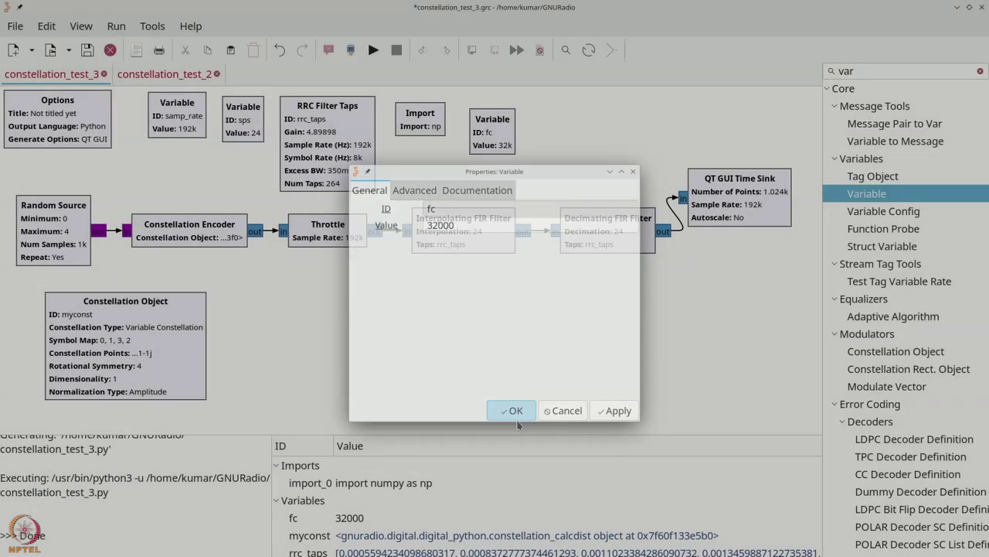
{"action": "left_click_drag", "start_coordinate": [502, 144], "coordinate": [495, 140]}
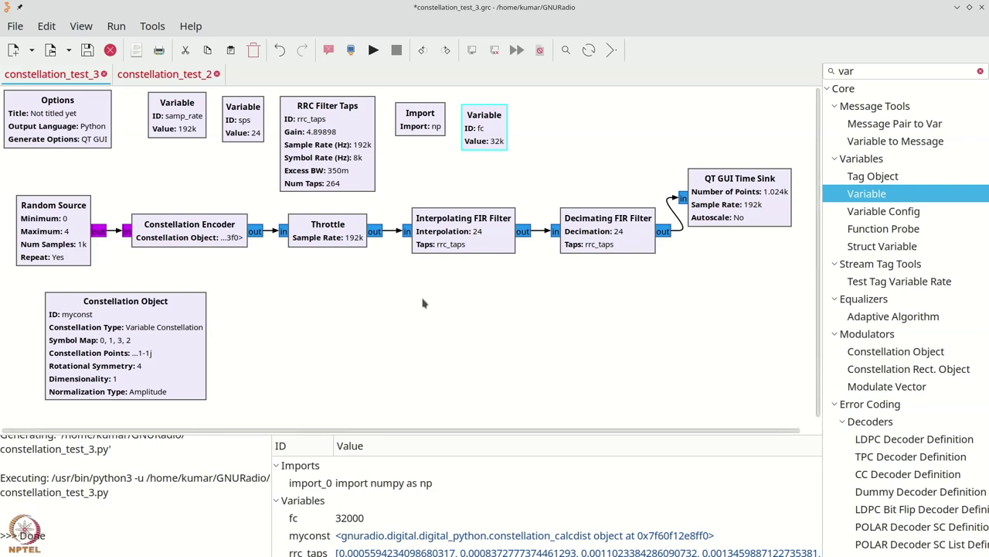
Step: Add a Signal Source with frequency fc and place it below the Interpolating FIR Filter
{"action": "key", "text": "ctrl+f"}
{"action": "type", "text": "si"}
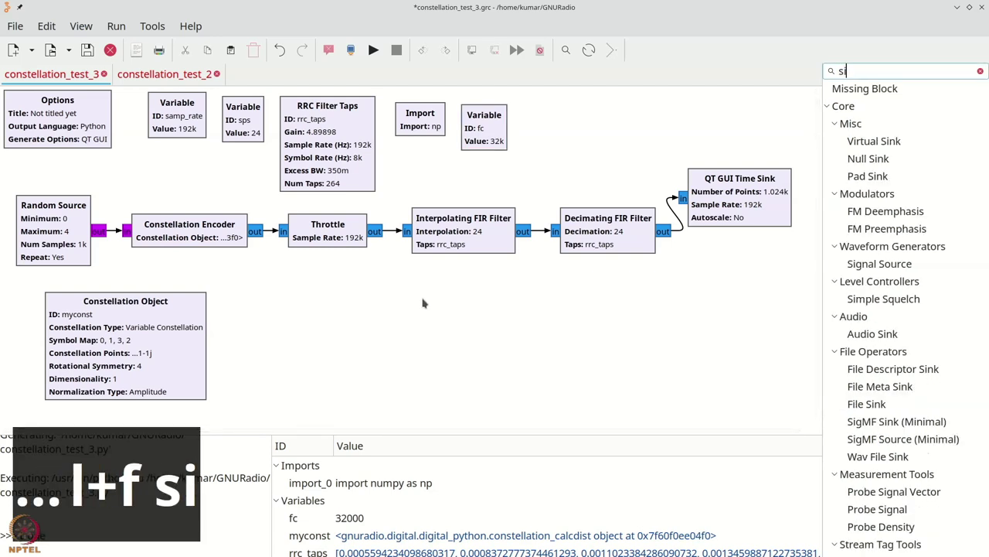
{"action": "type", "text": "gn"}
{"action": "left_click_drag", "start_coordinate": [880, 123], "coordinate": [402, 286]}
{"action": "double_click", "coordinate": [430, 308]}
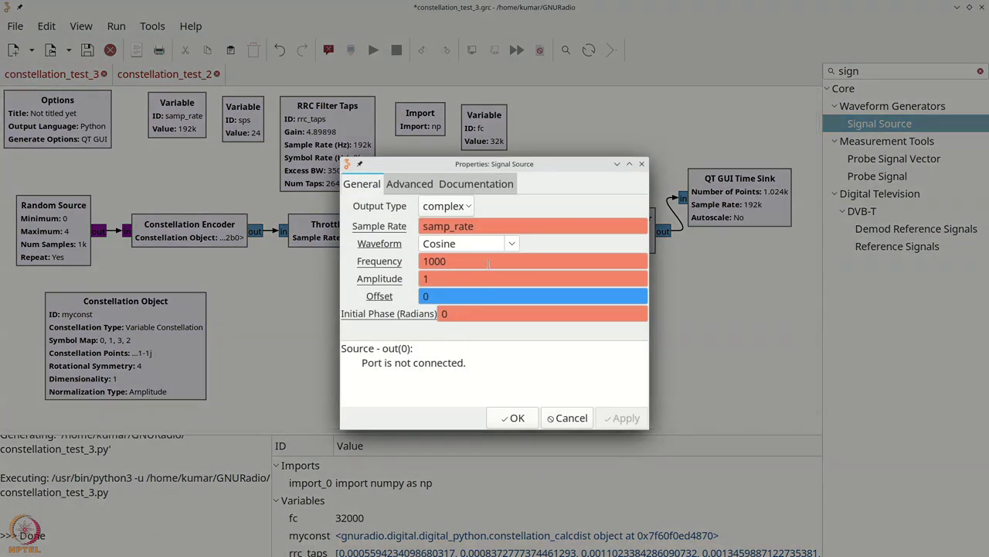
{"action": "double_click", "coordinate": [488, 265]}
{"action": "type", "text": "fc"}
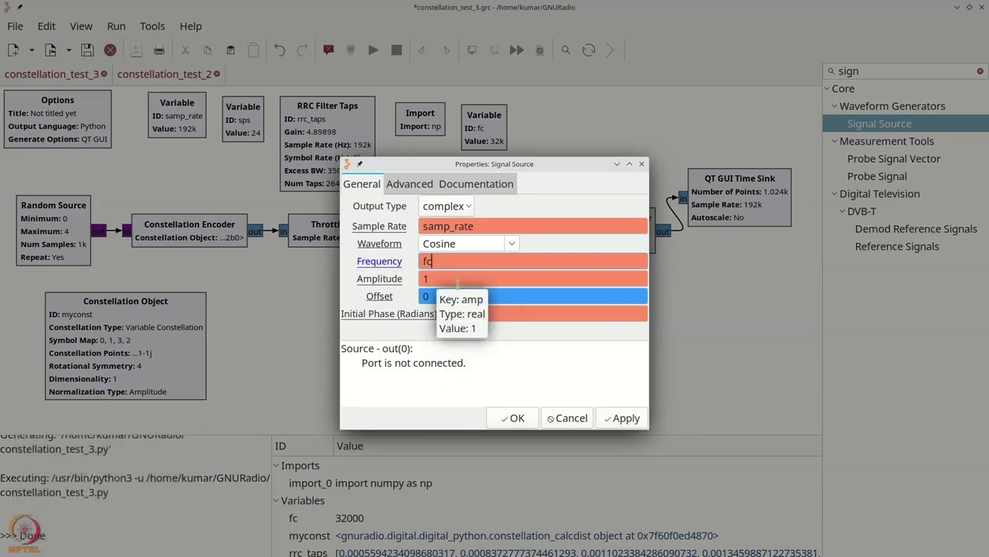
{"action": "left_click", "coordinate": [513, 417]}
{"action": "left_click_drag", "start_coordinate": [478, 307], "coordinate": [486, 294]}
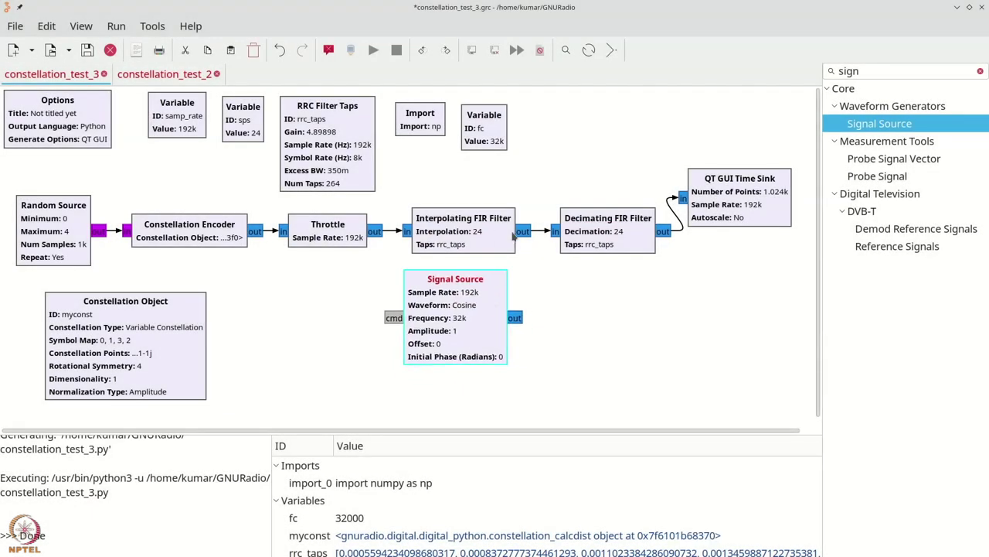
Step: Add a Multiply block and feed it with the outputs of the Interpolating FIR Filter and the Signal Source
{"action": "key", "text": "ctrl+f"}
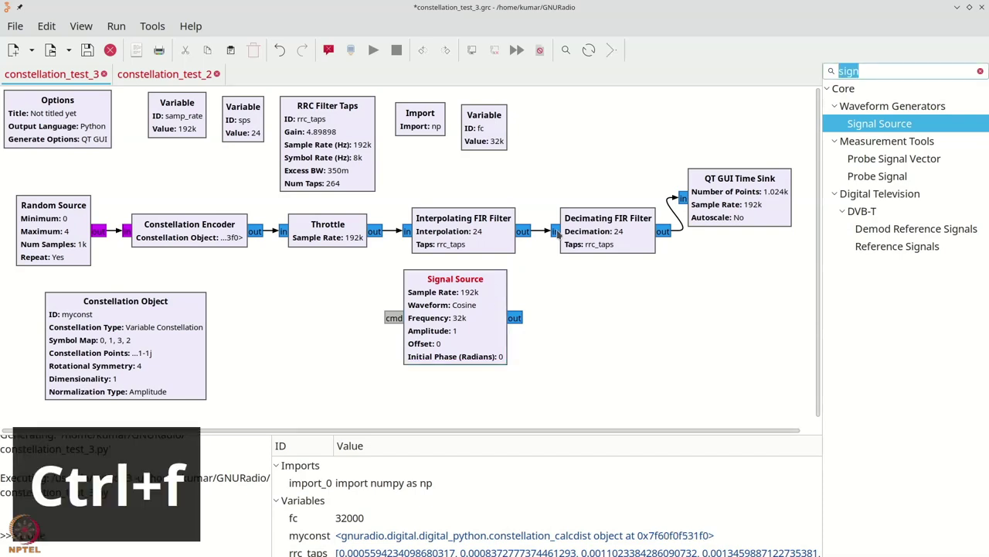
{"action": "type", "text": "mult"}
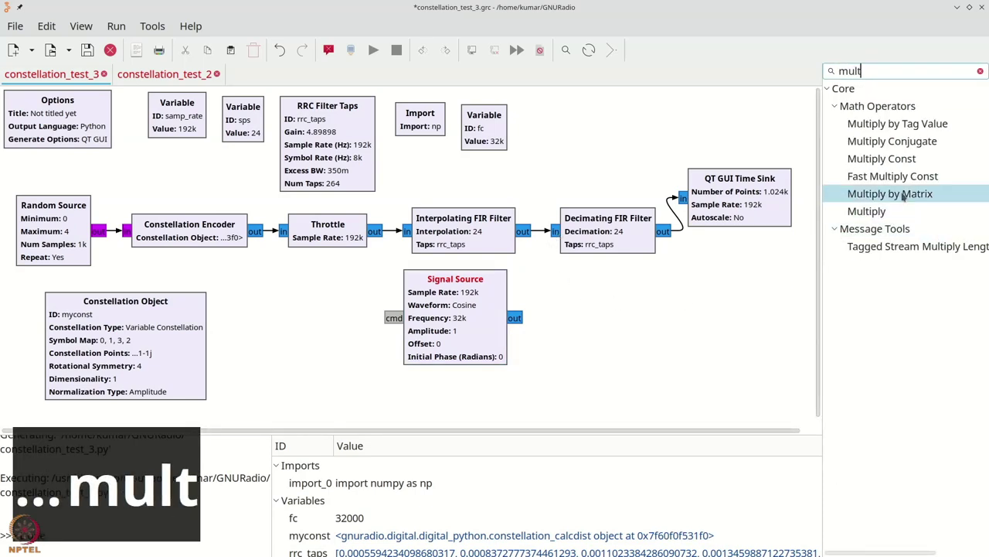
{"action": "left_click_drag", "start_coordinate": [879, 222], "coordinate": [592, 316]}
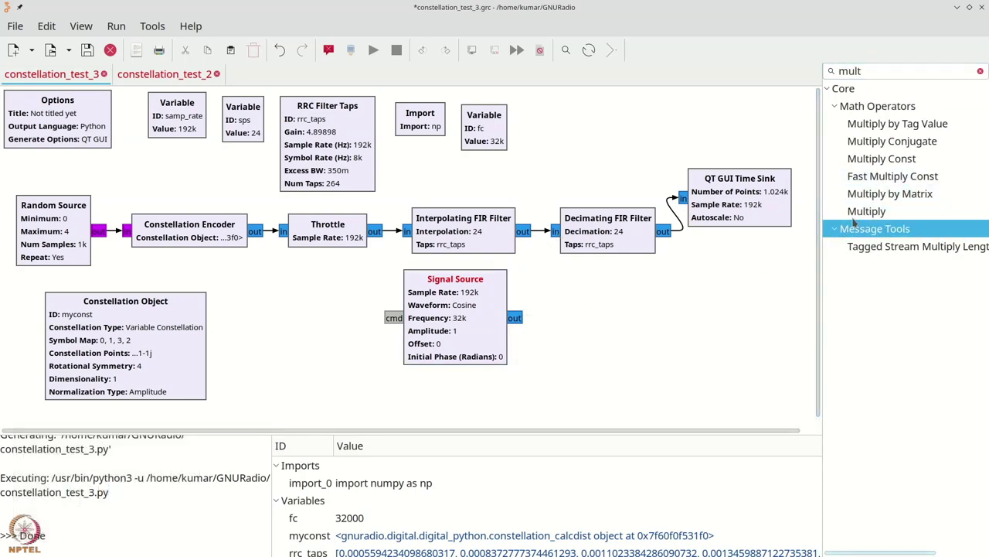
{"action": "left_click_drag", "start_coordinate": [856, 216], "coordinate": [571, 297]}
{"action": "left_click", "coordinate": [523, 231]}
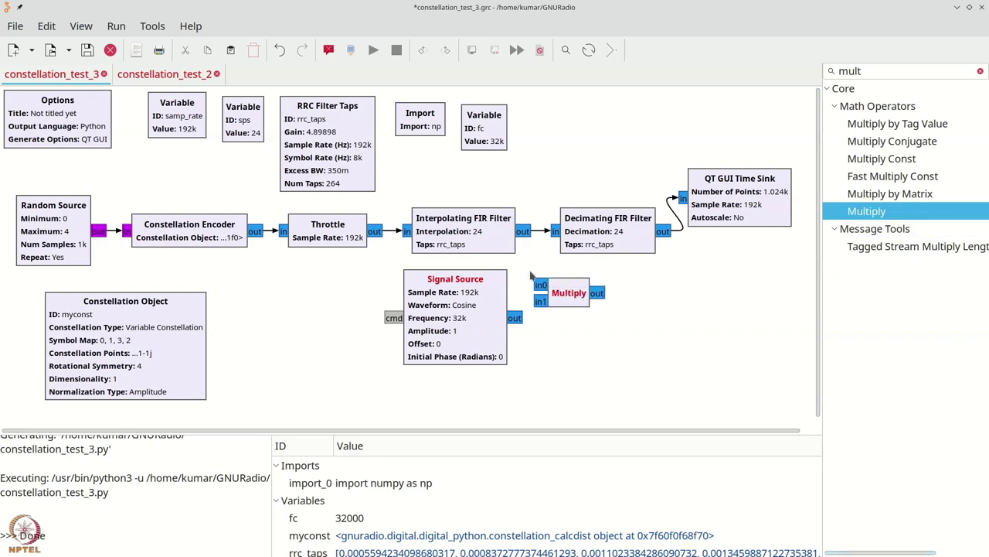
{"action": "left_click", "coordinate": [540, 285]}
{"action": "left_click", "coordinate": [540, 301]}
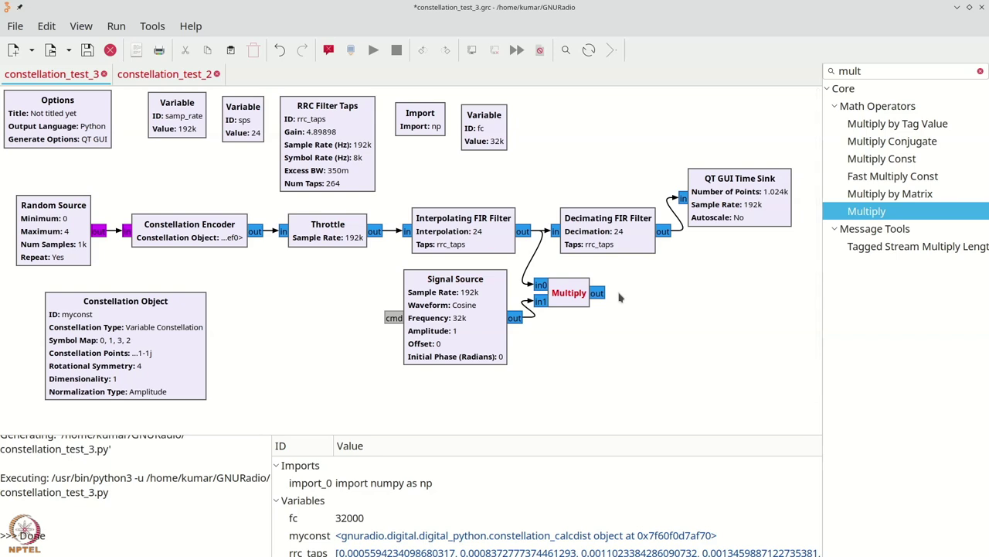
Step: Add a Complex To Real block after the Multiply block and connect the Multiply output to it
{"action": "key", "text": "ctrl+f"}
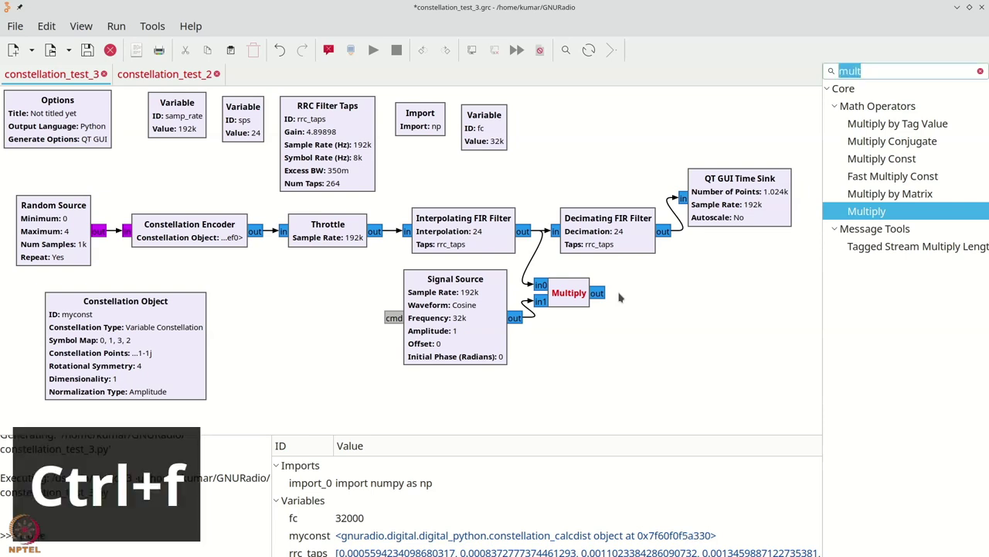
{"action": "type", "text": "complex"}
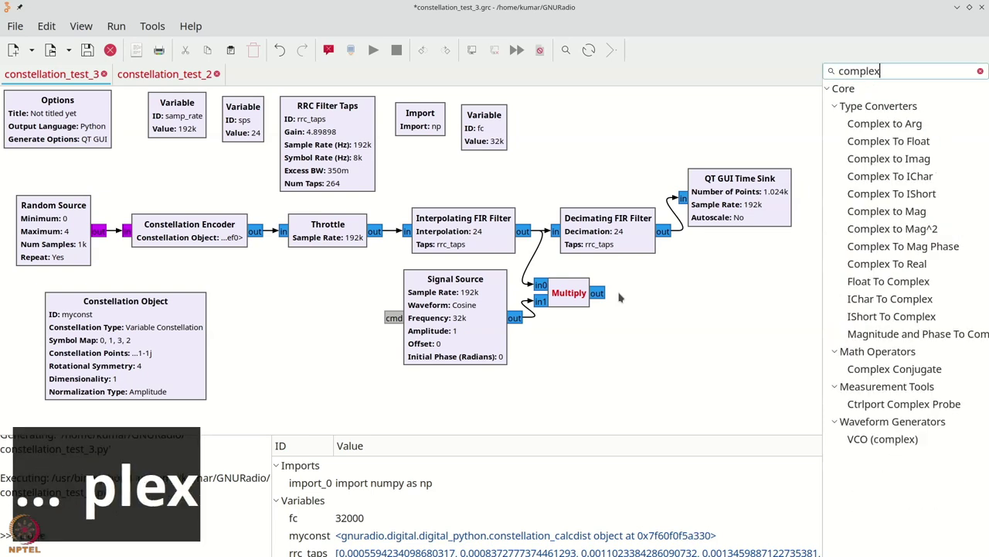
{"action": "left_click_drag", "start_coordinate": [889, 141], "coordinate": [680, 290]}
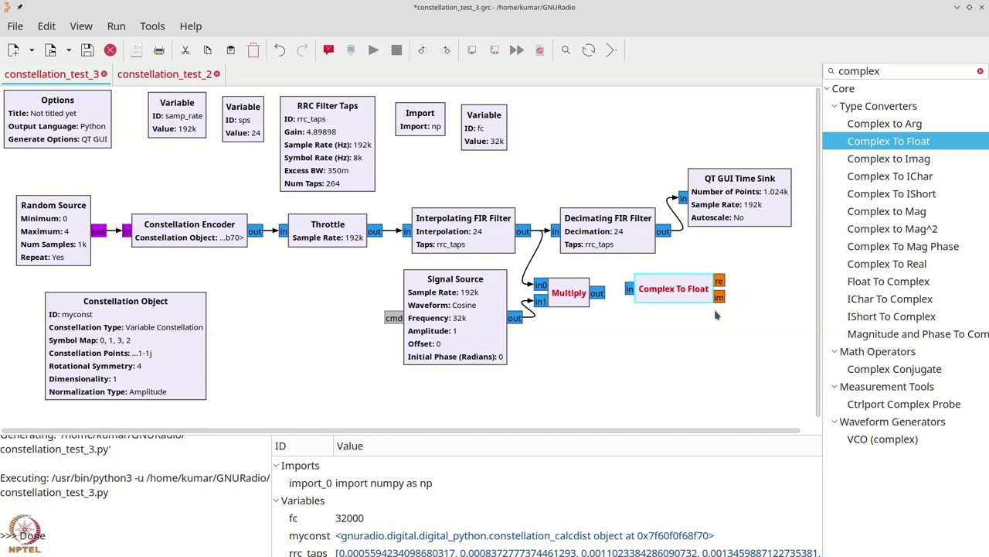
{"action": "key", "text": "Delete"}
{"action": "left_click", "coordinate": [887, 264]}
{"action": "left_click_drag", "start_coordinate": [886, 263], "coordinate": [640, 292]}
{"action": "left_click", "coordinate": [598, 293]}
{"action": "left_click", "coordinate": [623, 294]}
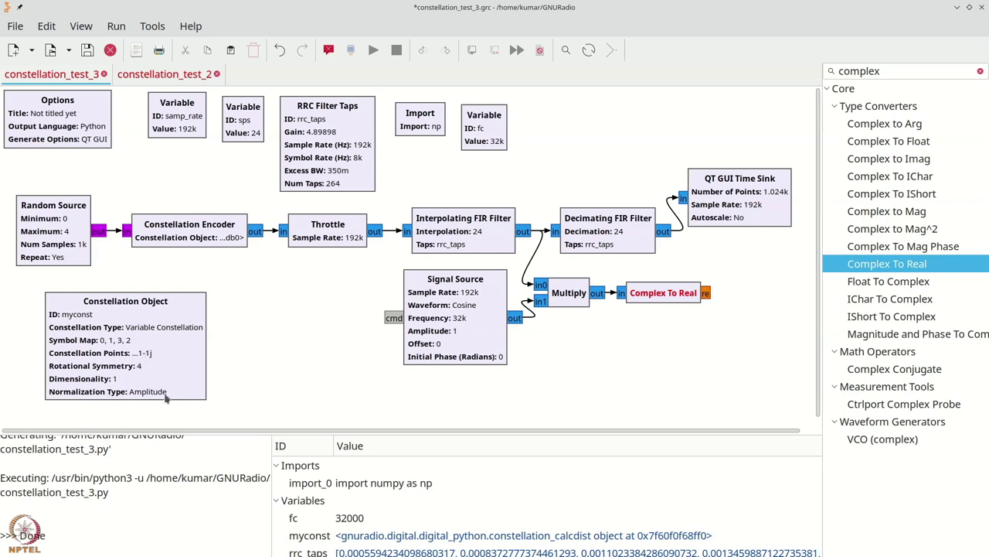
Step: Add a Virtual Sink connected to the Complex To Real output and set its stream ID to passband_signal
{"action": "key", "text": "ctrl+f"}
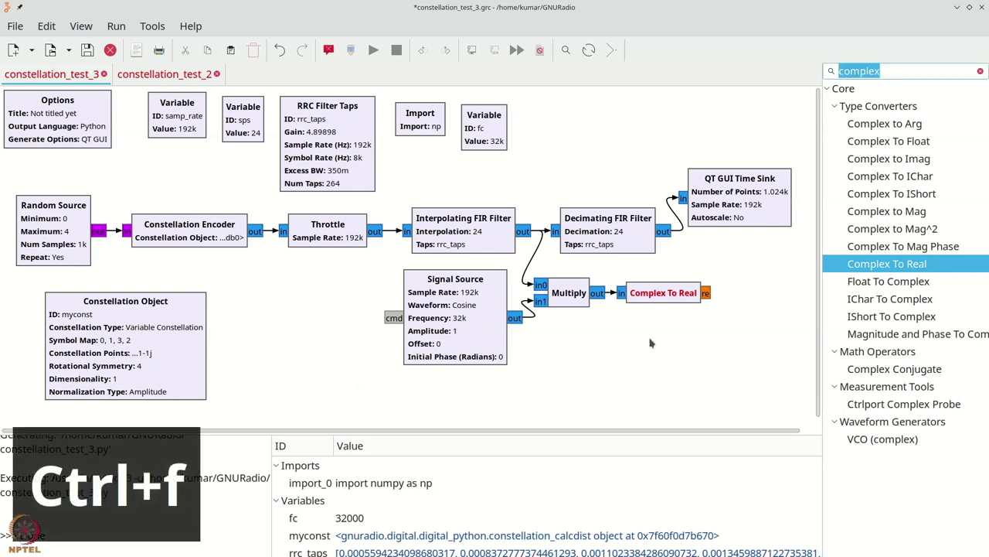
{"action": "type", "text": "virtu"}
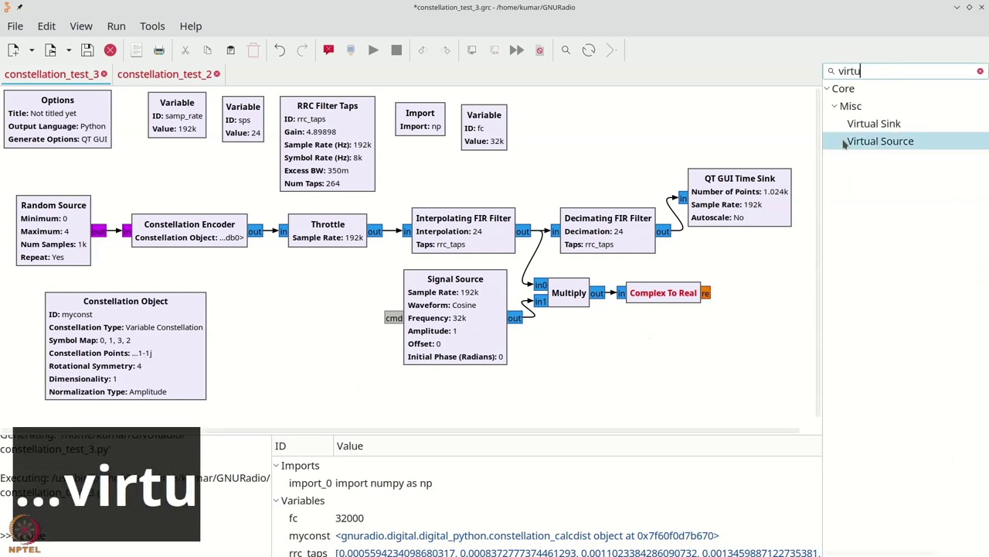
{"action": "left_click_drag", "start_coordinate": [851, 124], "coordinate": [706, 293]}
{"action": "double_click", "coordinate": [756, 287]}
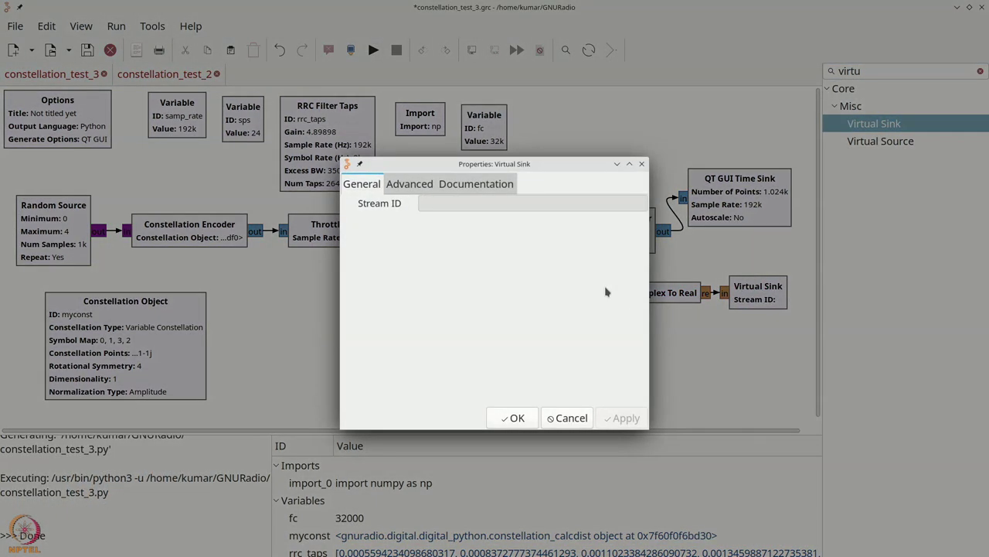
{"action": "type", "text": "passb"}
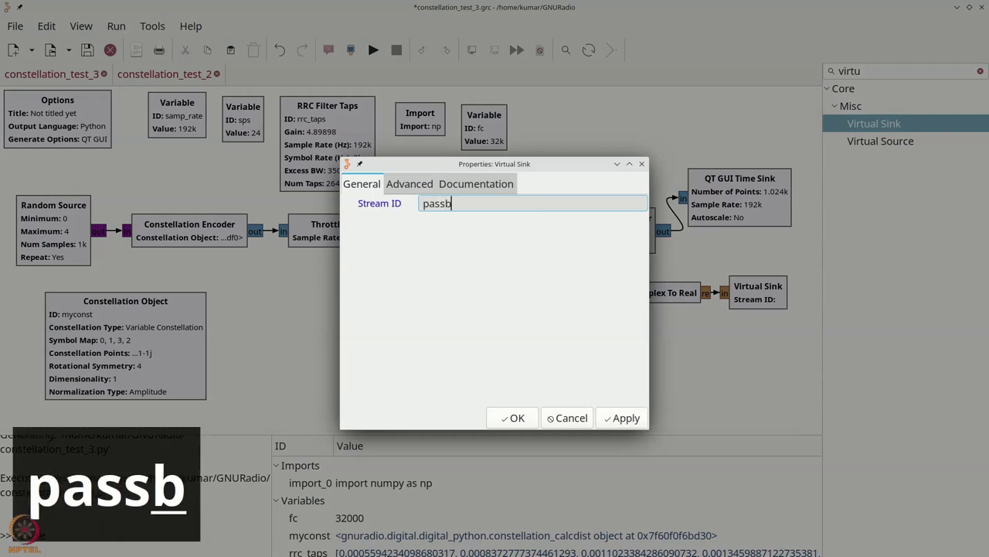
{"action": "type", "text": "and_signal"}
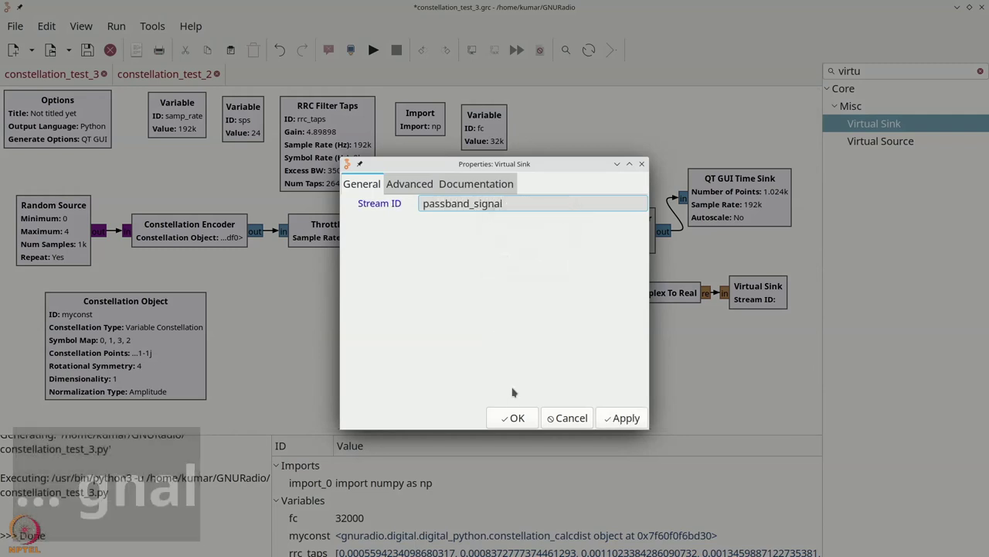
{"action": "left_click", "coordinate": [513, 417]}
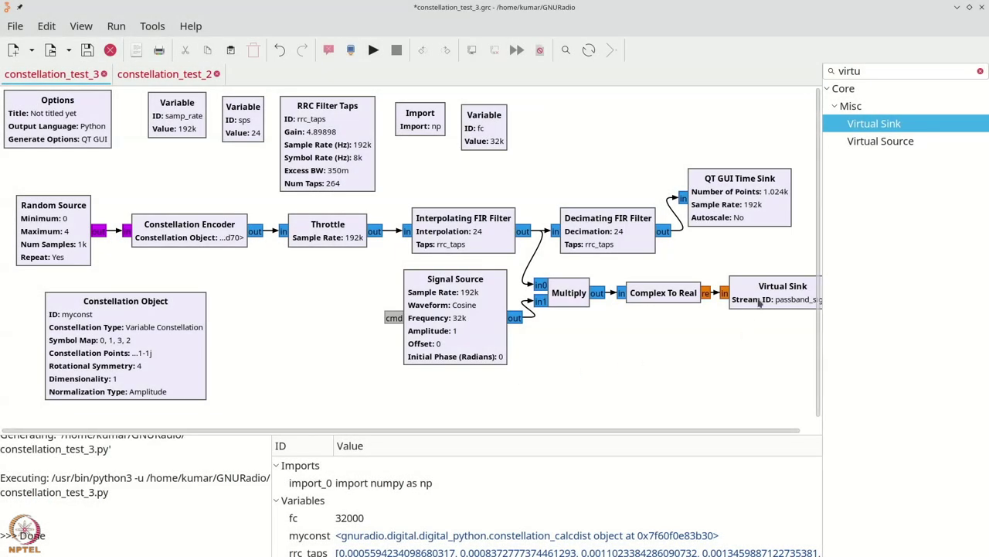
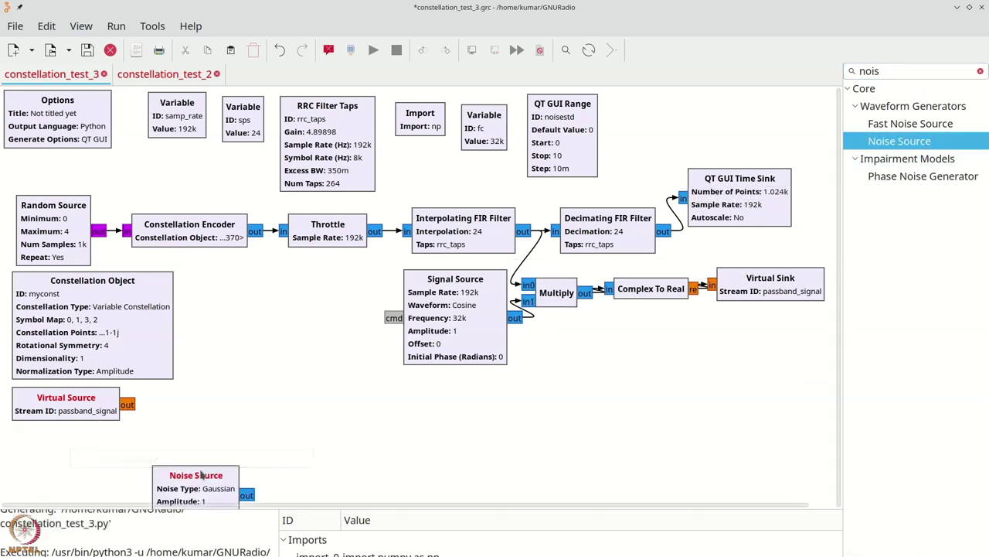
Step: Set the Noise Source below the Virtual Source to float output with amplitude noisestd
{"action": "double_click", "coordinate": [72, 445]}
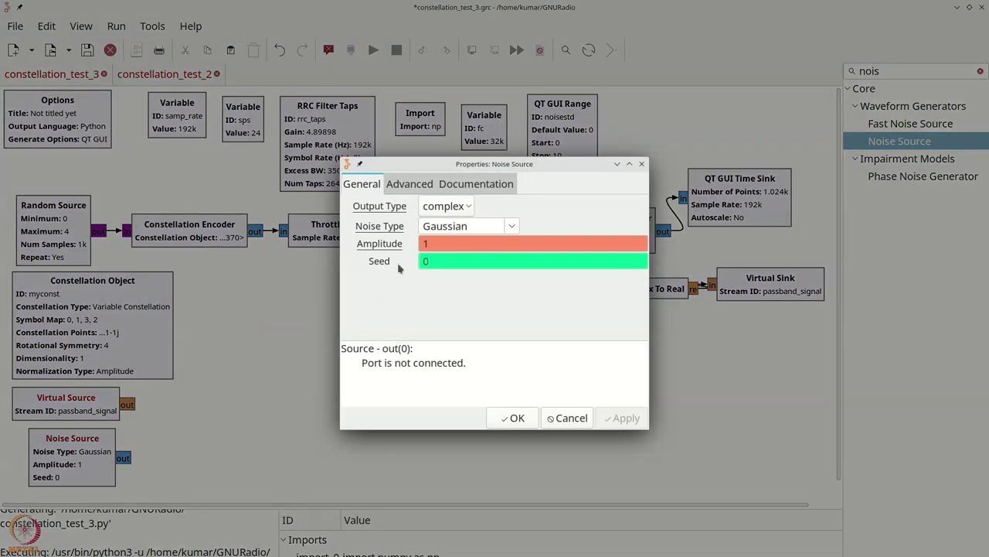
{"action": "left_click", "coordinate": [445, 207]}
{"action": "left_click", "coordinate": [462, 230]}
{"action": "key", "text": "Tab"}
{"action": "key", "text": "Tab"}
{"action": "type", "text": "noisestd"}
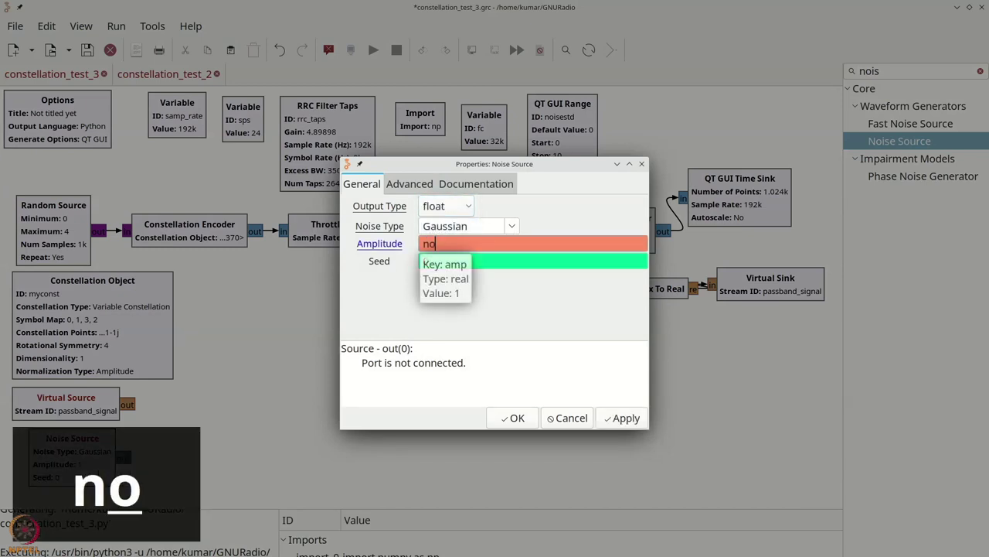
{"action": "left_click", "coordinate": [513, 417]}
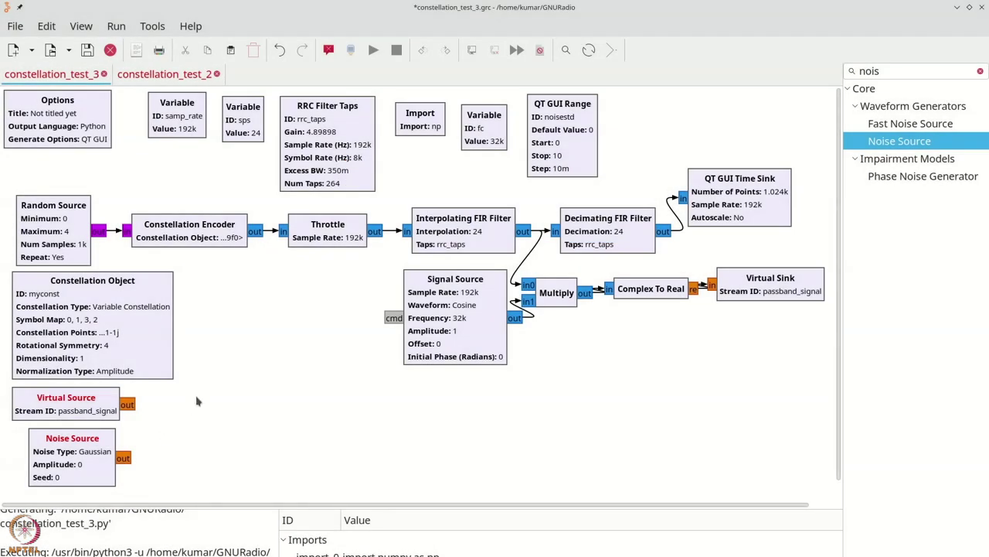
Step: Place an Add block beside the Virtual Source and Noise Source and set its type to float
{"action": "key", "text": "ctrl+f"}
{"action": "type", "text": "add"}
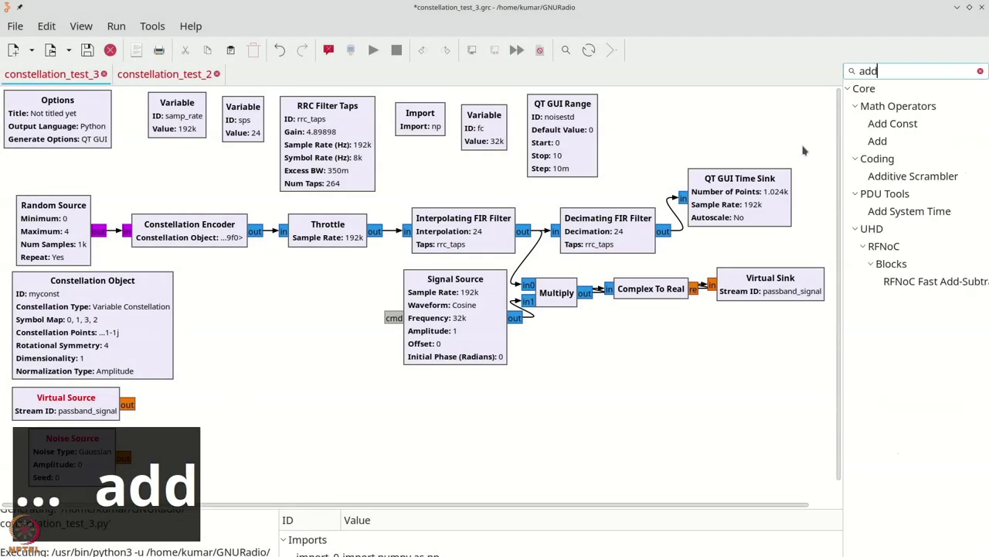
{"action": "left_click", "coordinate": [867, 143]}
{"action": "left_click_drag", "start_coordinate": [867, 147], "coordinate": [183, 425]}
{"action": "double_click", "coordinate": [183, 426]}
{"action": "left_click", "coordinate": [447, 208]}
{"action": "left_click", "coordinate": [439, 230]}
{"action": "left_click", "coordinate": [512, 539]}
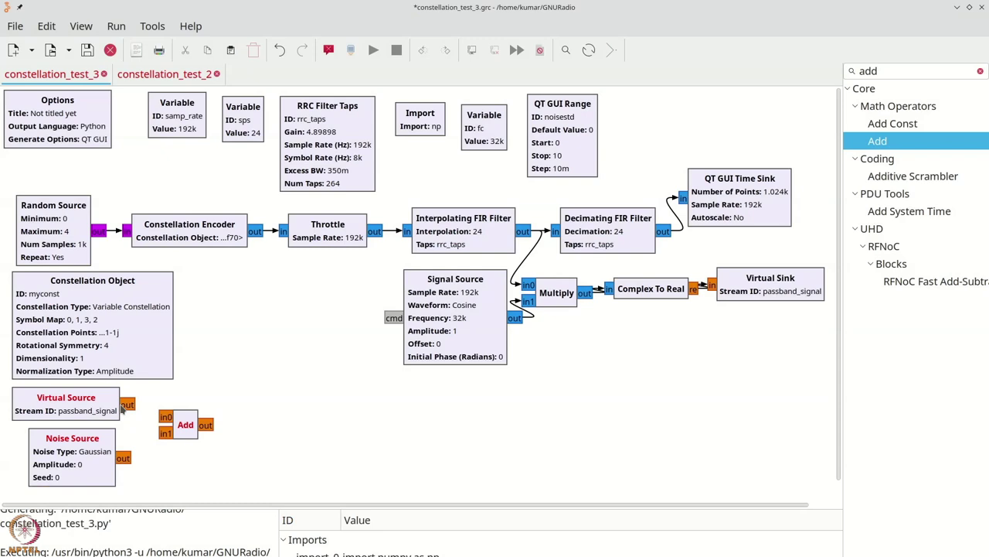
Step: Connect the Virtual Source to the first Add input and the Noise Source to the second, and nudge the Add block between them
{"action": "left_click", "coordinate": [164, 418]}
{"action": "left_click", "coordinate": [122, 458]}
{"action": "left_click", "coordinate": [164, 433]}
{"action": "left_click_drag", "start_coordinate": [191, 417], "coordinate": [186, 422]}
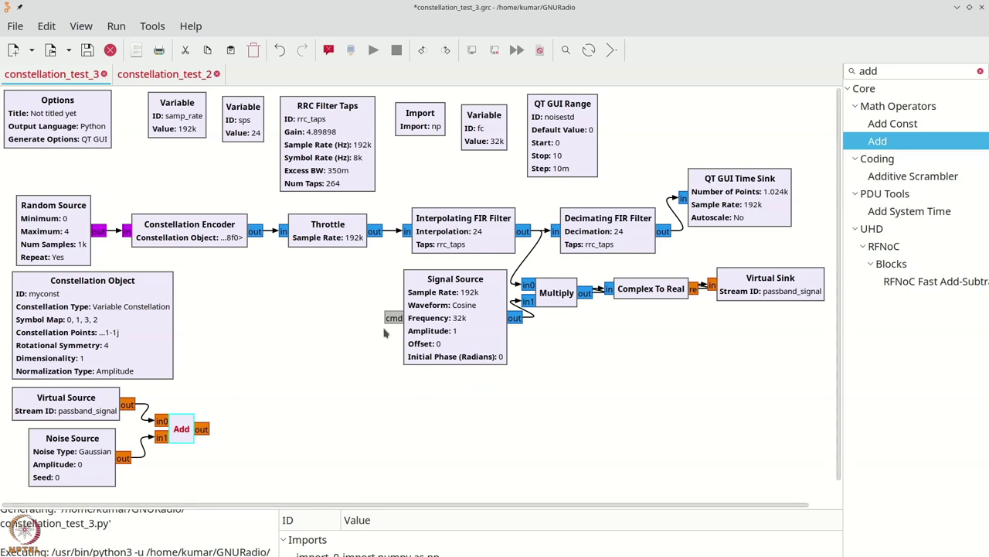
Step: Add a Signal Source block in the space beside the Constellation Object with frequency fc and amplitude 1.414
{"action": "key", "text": "ctrl+f"}
{"action": "type", "text": "sign"}
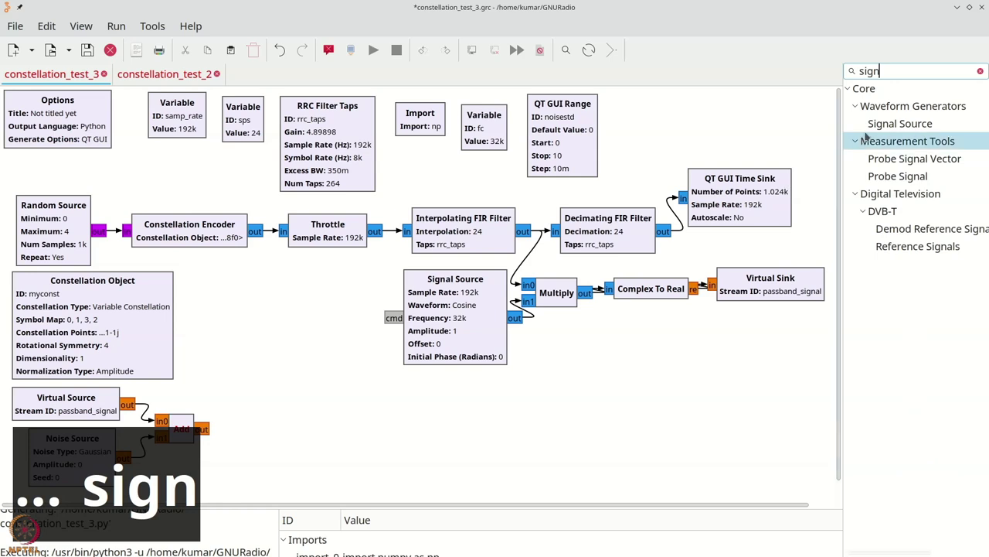
{"action": "left_click_drag", "start_coordinate": [901, 124], "coordinate": [258, 292]}
{"action": "double_click", "coordinate": [258, 292]}
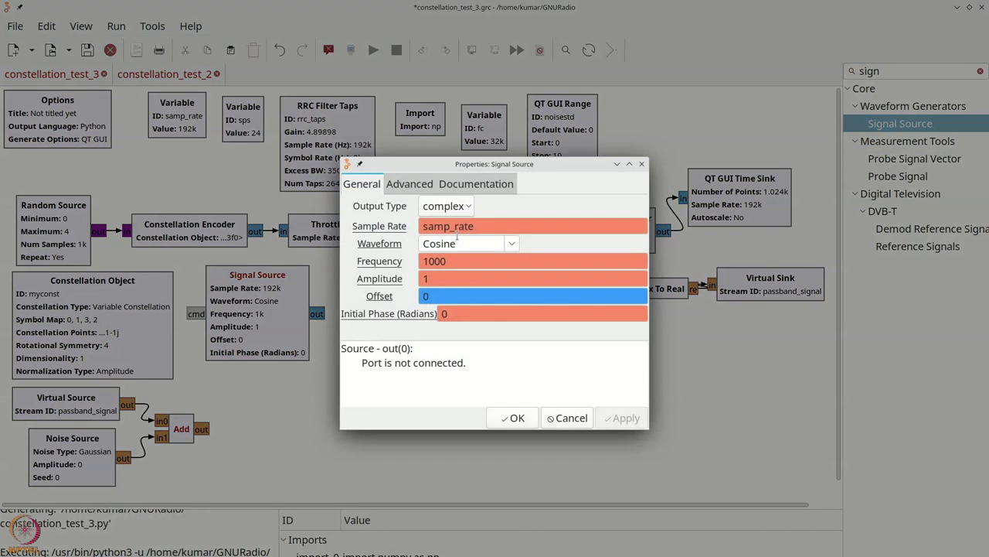
{"action": "left_click_drag", "start_coordinate": [477, 264], "coordinate": [388, 268]}
{"action": "type", "text": "fc"}
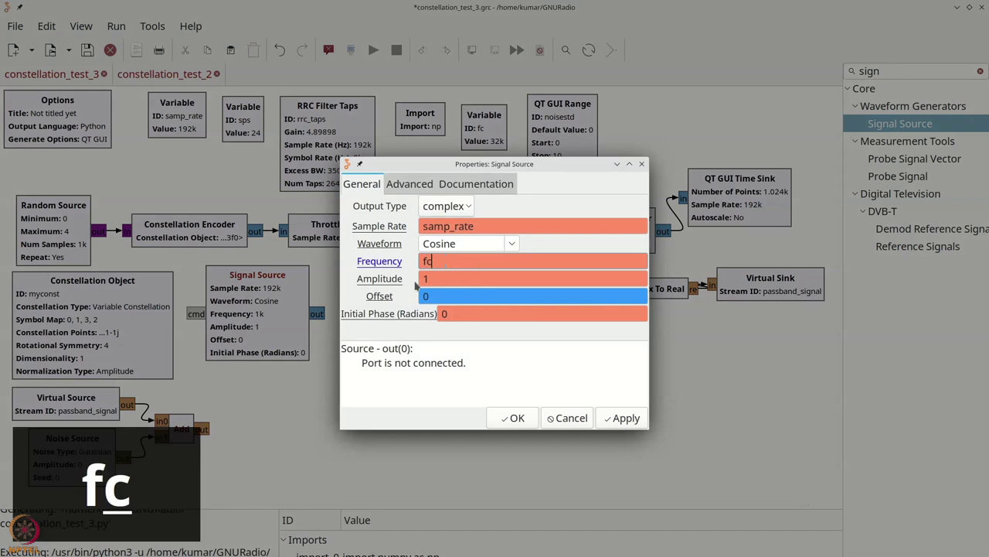
{"action": "left_click", "coordinate": [446, 280]}
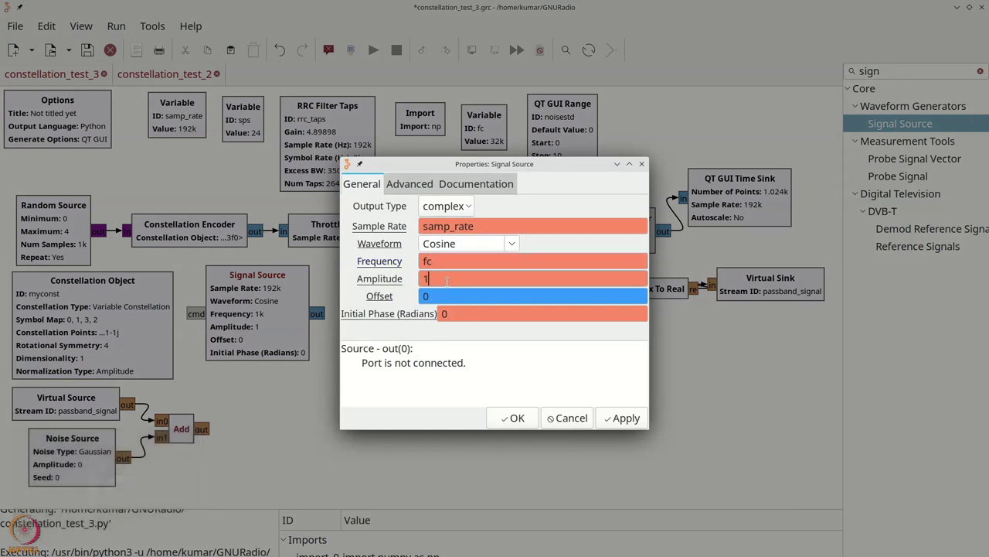
{"action": "type", "text": ".414"}
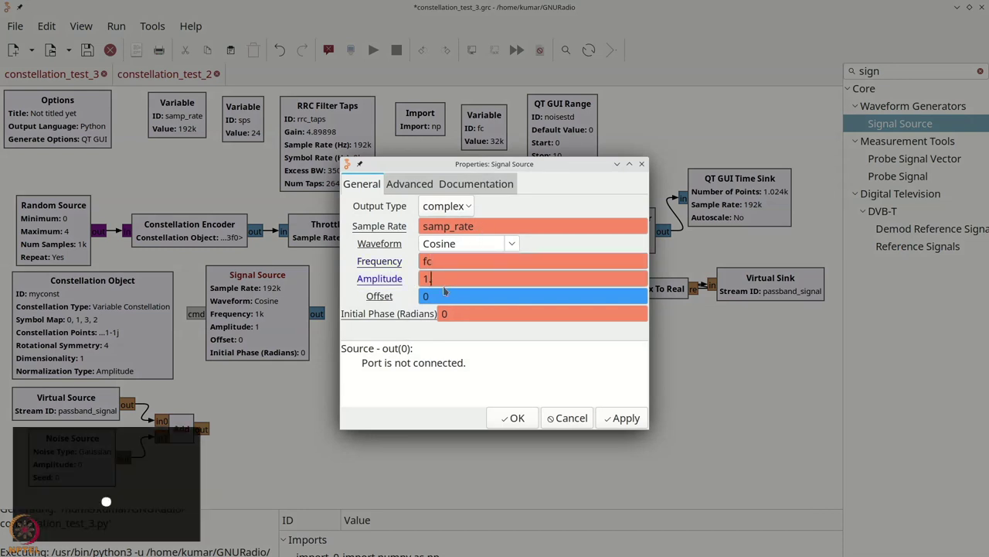
{"action": "left_click", "coordinate": [513, 417]}
Step: Set the new Signal Source's output type to float
{"action": "double_click", "coordinate": [286, 334]}
{"action": "left_click", "coordinate": [447, 205]}
{"action": "left_click", "coordinate": [437, 223]}
{"action": "left_click", "coordinate": [500, 418]}
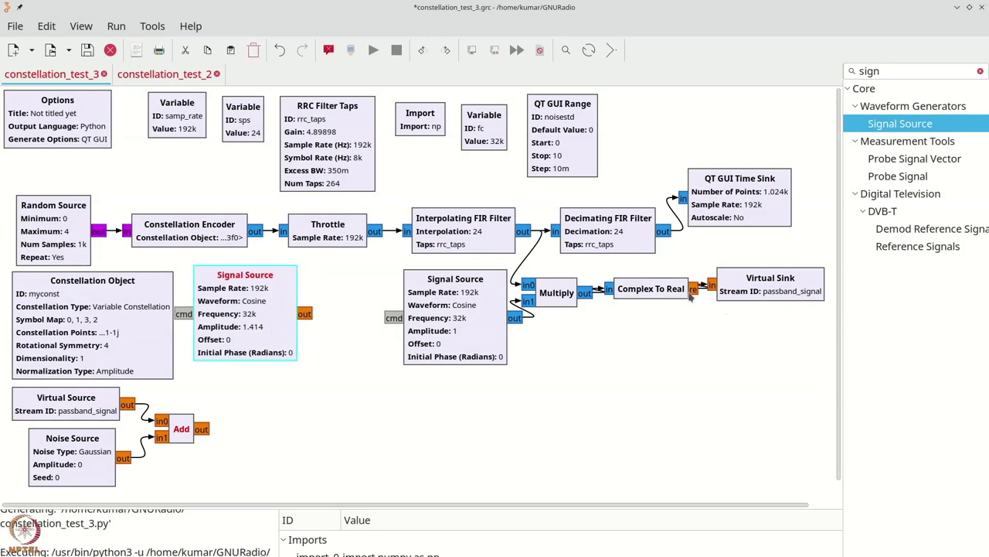
Step: Rearrange the upconversion chain: lower Complex To Real and shift its Multiply and Signal Source blocks to the right
{"action": "left_click_drag", "start_coordinate": [661, 291], "coordinate": [674, 328]}
{"action": "left_click_drag", "start_coordinate": [566, 287], "coordinate": [614, 279]}
{"action": "left_click_drag", "start_coordinate": [468, 303], "coordinate": [510, 300]}
Step: Duplicate the float Signal Source and place the copy below the Add block, leaving the original above it
{"action": "left_click", "coordinate": [244, 301]}
{"action": "left_click_drag", "start_coordinate": [236, 307], "coordinate": [287, 369]}
{"action": "scroll", "coordinate": [241, 372], "scroll_direction": "down", "scroll_amount": 1}
{"action": "key", "text": "ctrl+v"}
{"action": "left_click_drag", "start_coordinate": [268, 246], "coordinate": [273, 466]}
{"action": "left_click_drag", "start_coordinate": [266, 381], "coordinate": [270, 348]}
{"action": "left_click_drag", "start_coordinate": [252, 439], "coordinate": [194, 448]}
Step: Set the copied Signal Source to a Sine waveform with amplitude -1.414
{"action": "double_click", "coordinate": [194, 448]}
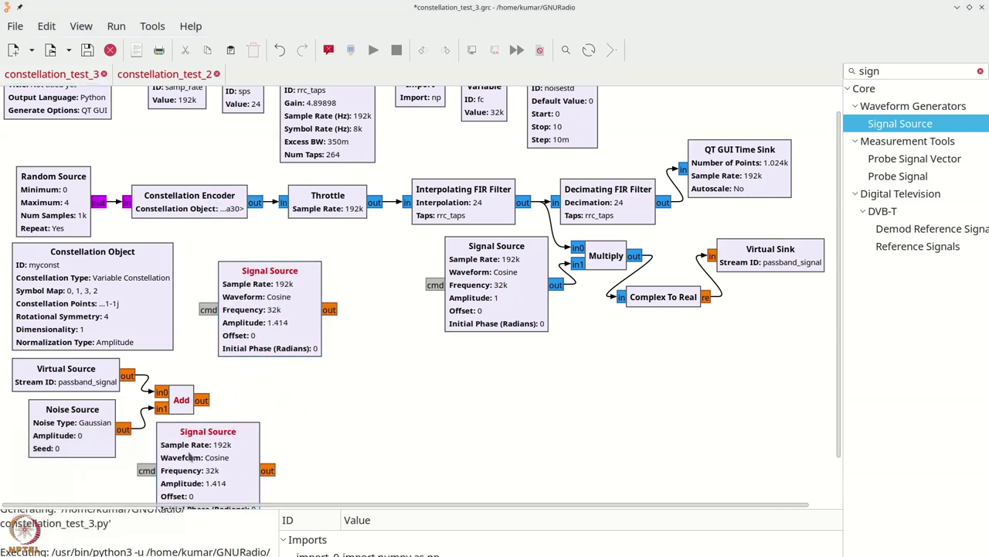
{"action": "left_click", "coordinate": [425, 278]}
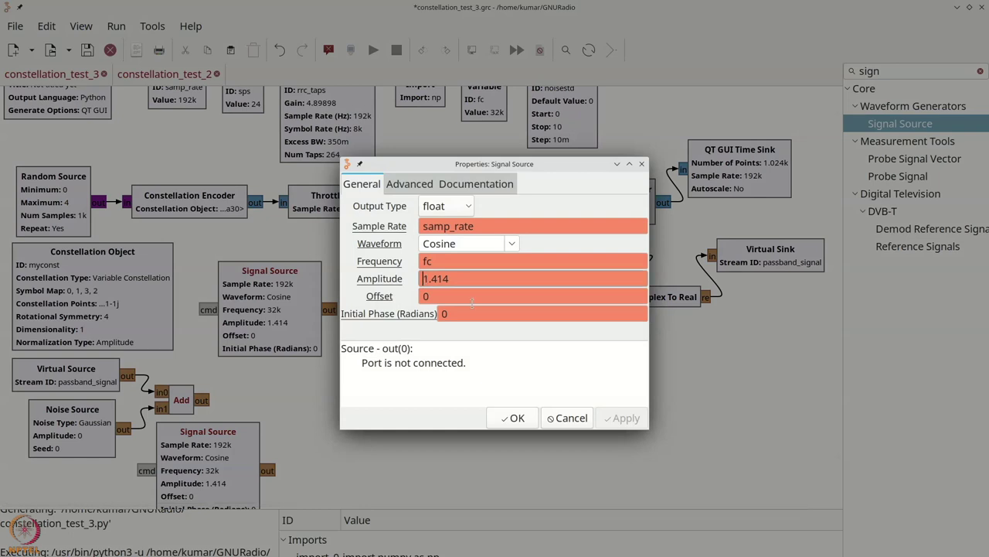
{"action": "type", "text": "-"}
{"action": "left_click", "coordinate": [512, 243]}
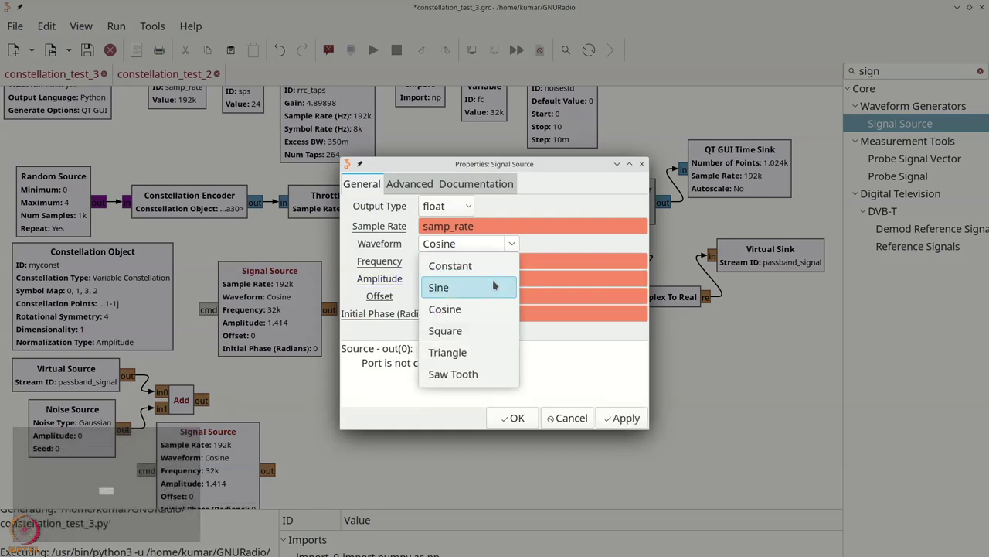
{"action": "left_click", "coordinate": [493, 285]}
{"action": "left_click", "coordinate": [512, 421]}
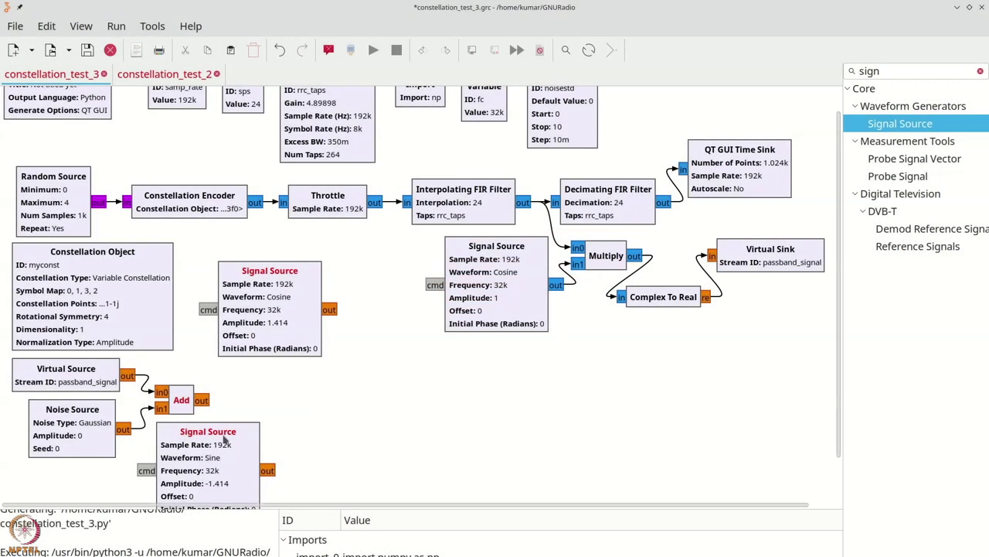
Step: Shift the Add block to the right and place a float Multiply block beyond it
{"action": "left_click_drag", "start_coordinate": [194, 401], "coordinate": [234, 393]}
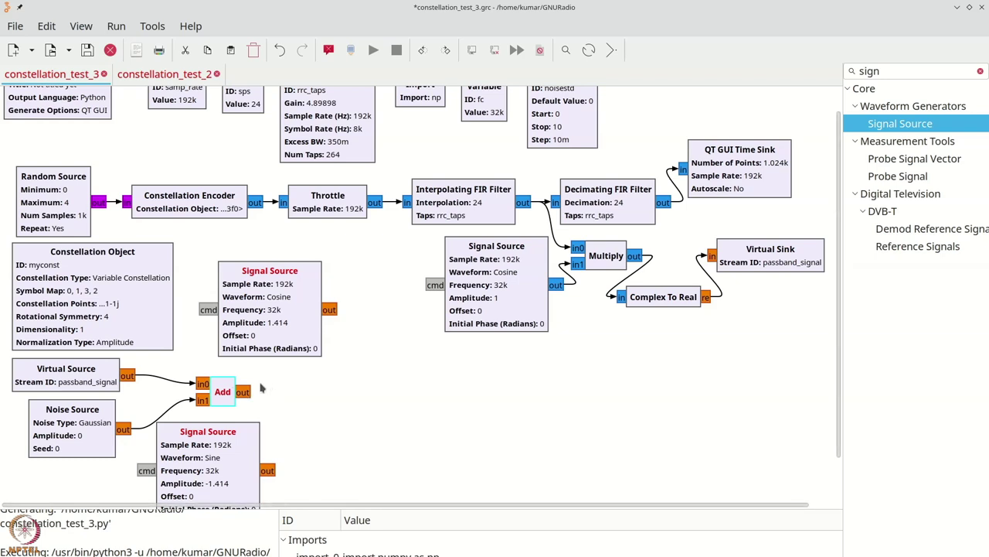
{"action": "key", "text": "ctrl+f"}
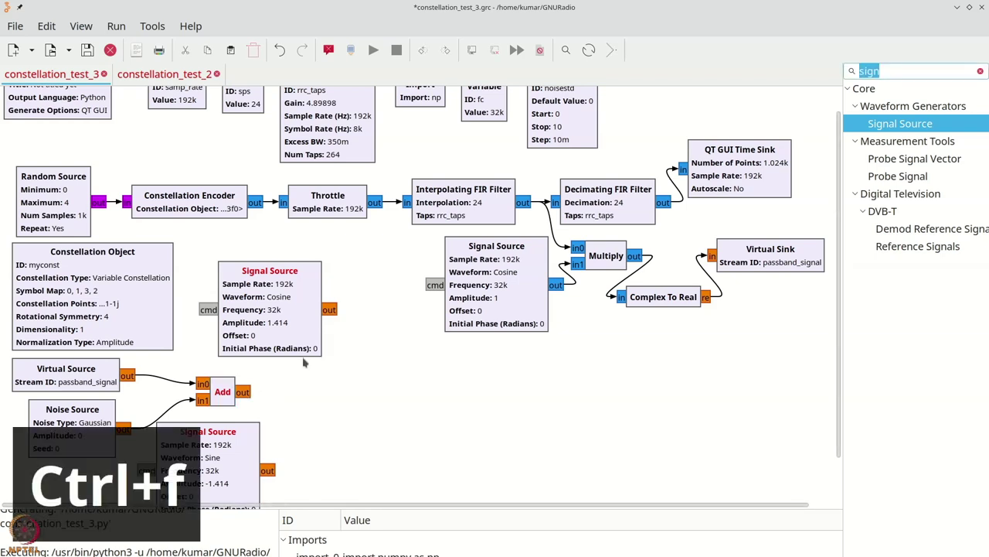
{"action": "type", "text": "mult"}
{"action": "left_click_drag", "start_coordinate": [888, 211], "coordinate": [378, 373]}
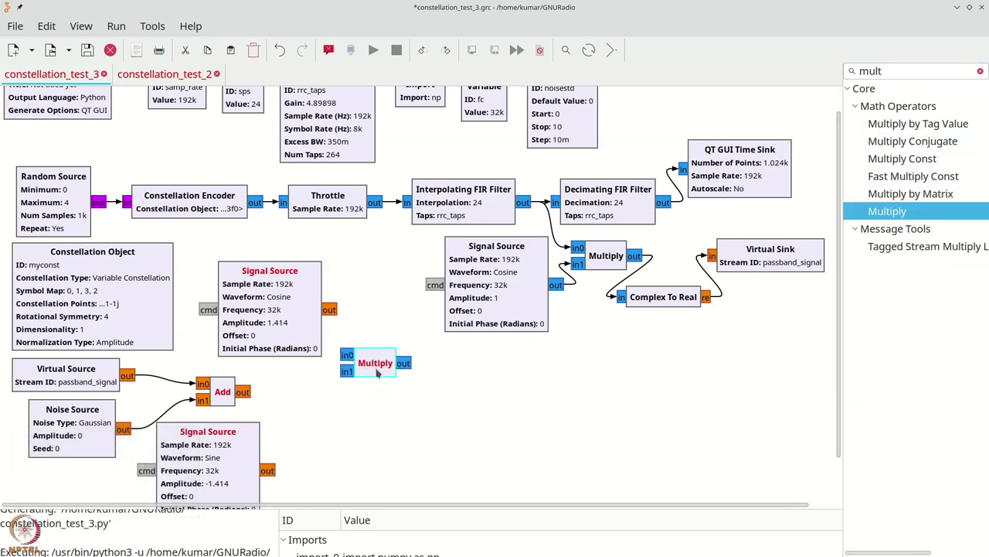
{"action": "double_click", "coordinate": [378, 373]}
{"action": "left_click", "coordinate": [446, 206]}
{"action": "left_click", "coordinate": [436, 227]}
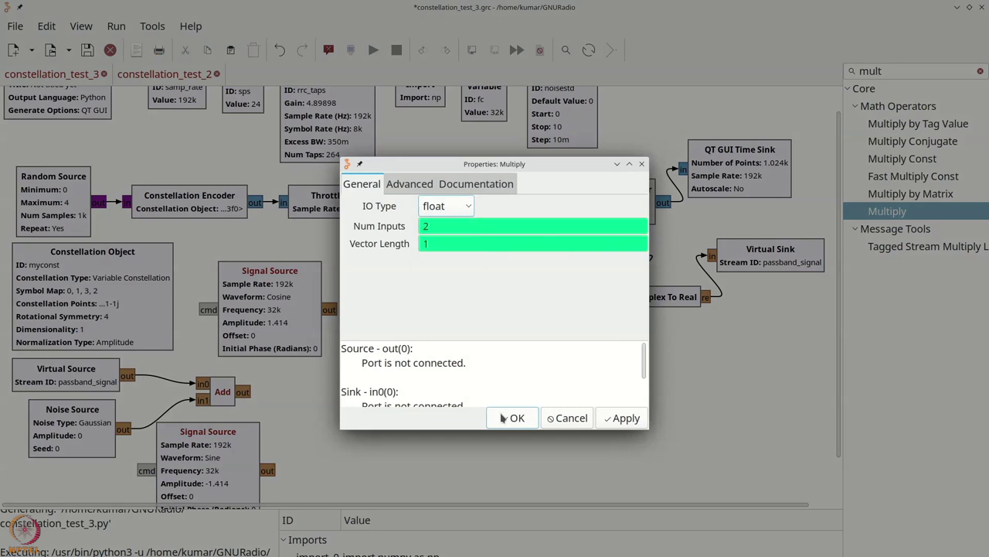
{"action": "left_click", "coordinate": [512, 418]}
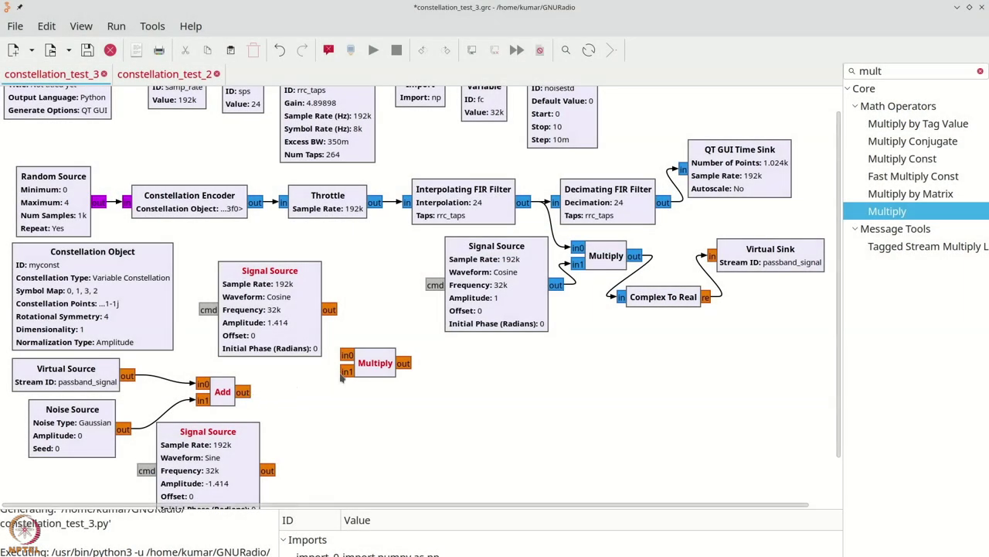
Step: Connect the cosine Signal Source to the new Multiply block's first input and the Add output to its second
{"action": "left_click", "coordinate": [346, 371]}
{"action": "left_click", "coordinate": [242, 392]}
{"action": "left_click", "coordinate": [330, 310]}
{"action": "left_click", "coordinate": [348, 355]}
Step: Duplicate the float Multiply below the original and connect the Add output and the sine Signal Source to its inputs
{"action": "left_click", "coordinate": [373, 374]}
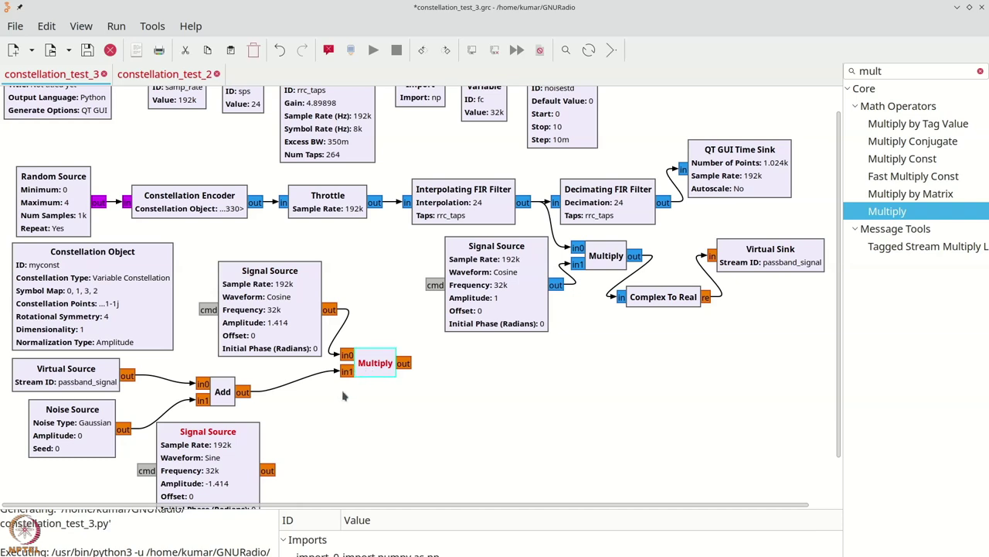
{"action": "key", "text": "ctrl+c"}
{"action": "key", "text": "ctrl+v"}
{"action": "left_click_drag", "start_coordinate": [246, 213], "coordinate": [370, 429]}
{"action": "left_click", "coordinate": [244, 392]}
{"action": "left_click", "coordinate": [326, 416]}
{"action": "left_click", "coordinate": [267, 470]}
{"action": "left_click", "coordinate": [326, 433]}
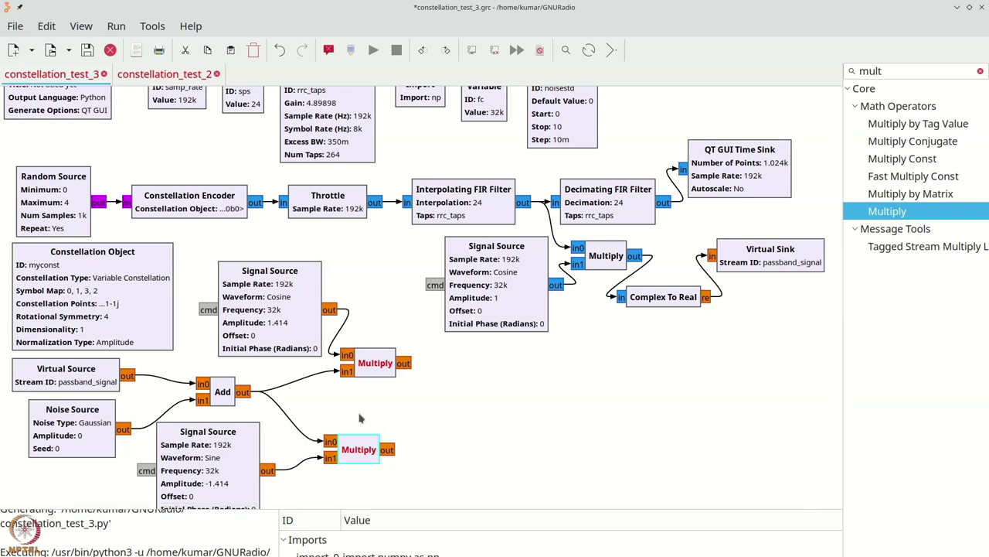
Step: Add a Low Pass Filter with type Float->Float (Decimating), cutoff frequency fc and transition width 1000
{"action": "key", "text": "ctrl+f"}
{"action": "type", "text": "low"}
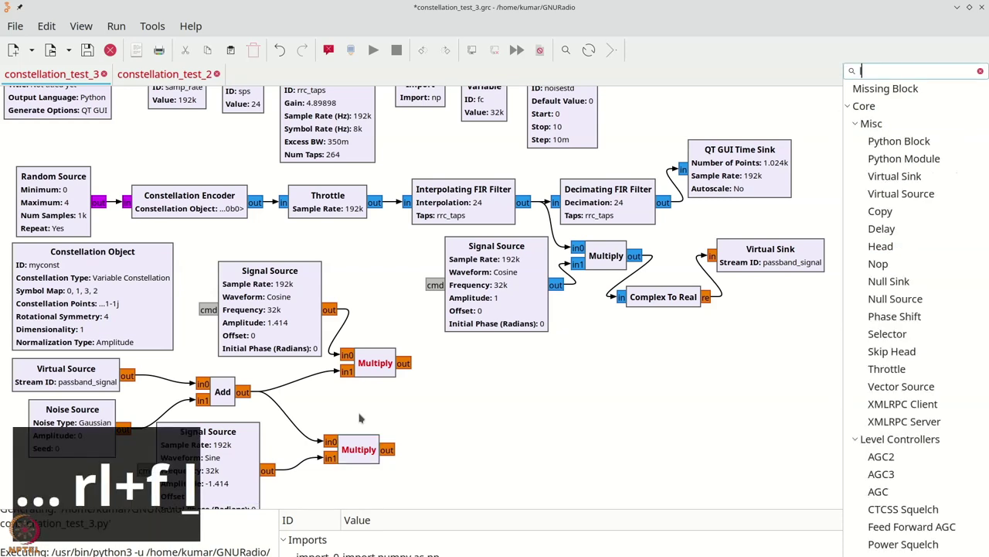
{"action": "left_click_drag", "start_coordinate": [903, 141], "coordinate": [516, 372]}
{"action": "double_click", "coordinate": [516, 372]}
{"action": "left_click", "coordinate": [518, 208]}
{"action": "left_click", "coordinate": [512, 250]}
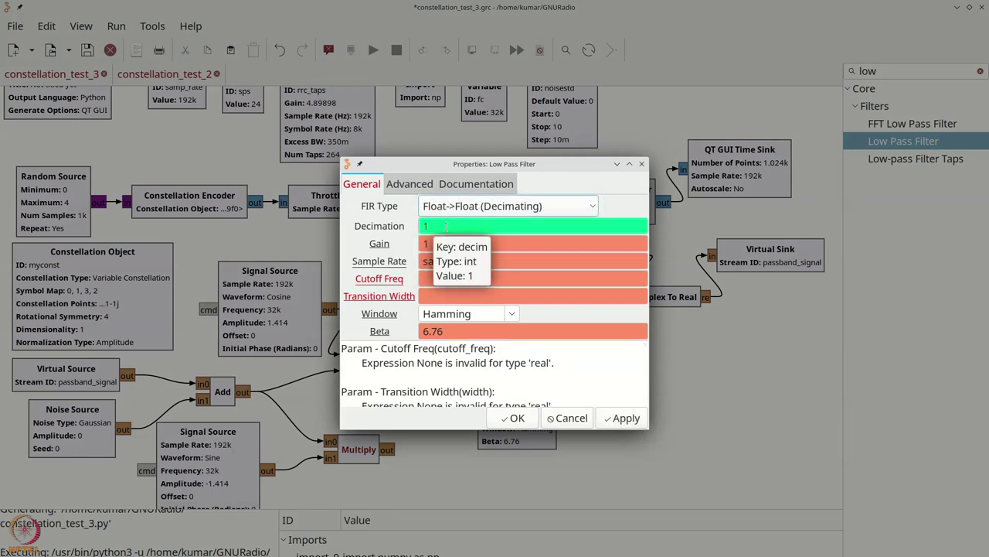
{"action": "left_click", "coordinate": [464, 276]}
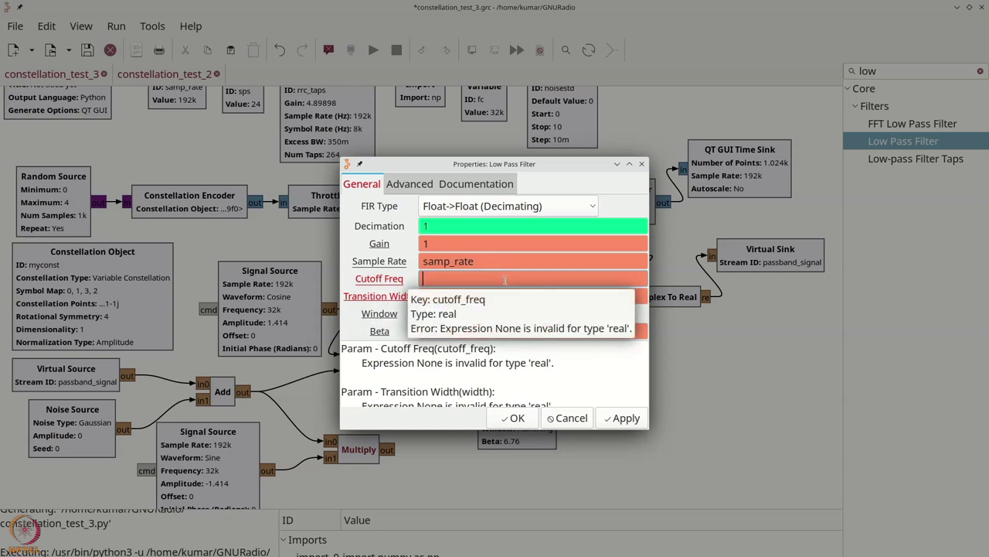
{"action": "type", "text": "fc"}
{"action": "left_click", "coordinate": [480, 296]}
{"action": "type", "text": "1000"}
{"action": "left_click", "coordinate": [513, 417]}
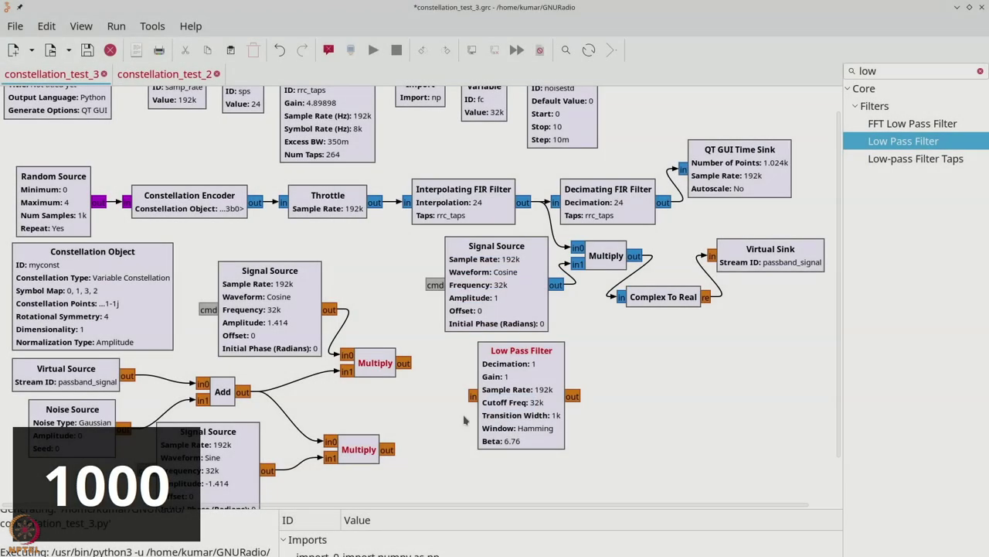
Step: Duplicate the Low Pass Filter below the original and connect each float Multiply output to its own filter
{"action": "left_click", "coordinate": [533, 409]}
{"action": "key", "text": "ctrl+c"}
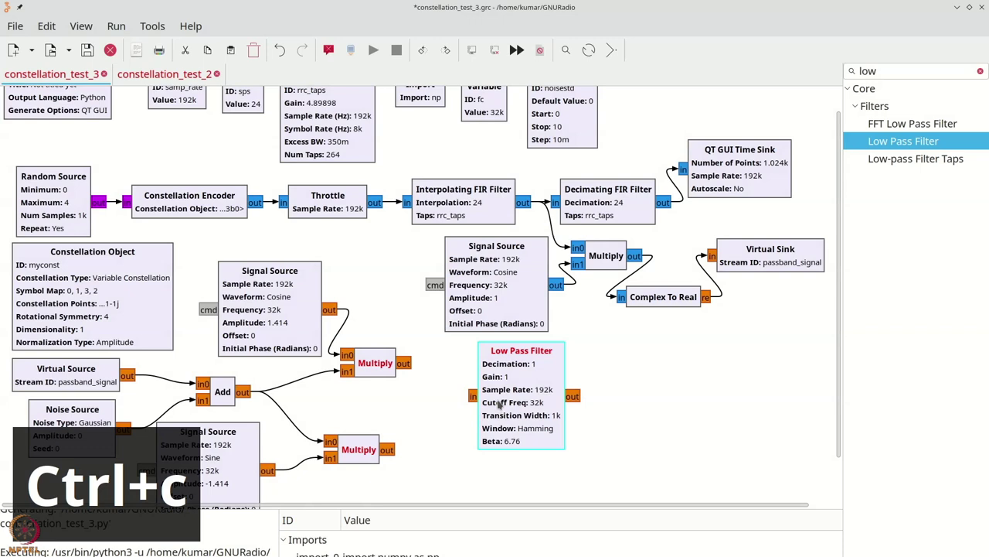
{"action": "key", "text": "ctrl+v"}
{"action": "left_click_drag", "start_coordinate": [284, 253], "coordinate": [541, 444]}
{"action": "left_click", "coordinate": [403, 278]}
{"action": "left_click", "coordinate": [472, 310]}
{"action": "left_click", "coordinate": [468, 435]}
Step: Align the two Low Pass Filters one above the other and nudge the transmitter's Signal Source clear of them
{"action": "left_click_drag", "start_coordinate": [510, 338], "coordinate": [477, 334]}
{"action": "left_click_drag", "start_coordinate": [503, 225], "coordinate": [494, 220]}
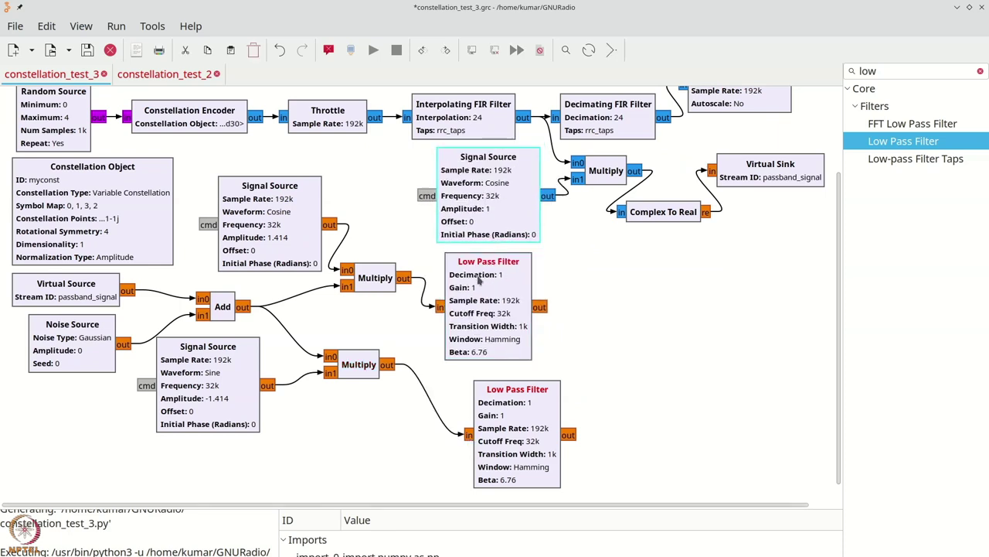
{"action": "left_click_drag", "start_coordinate": [481, 279], "coordinate": [477, 276]}
{"action": "left_click_drag", "start_coordinate": [530, 406], "coordinate": [498, 390]}
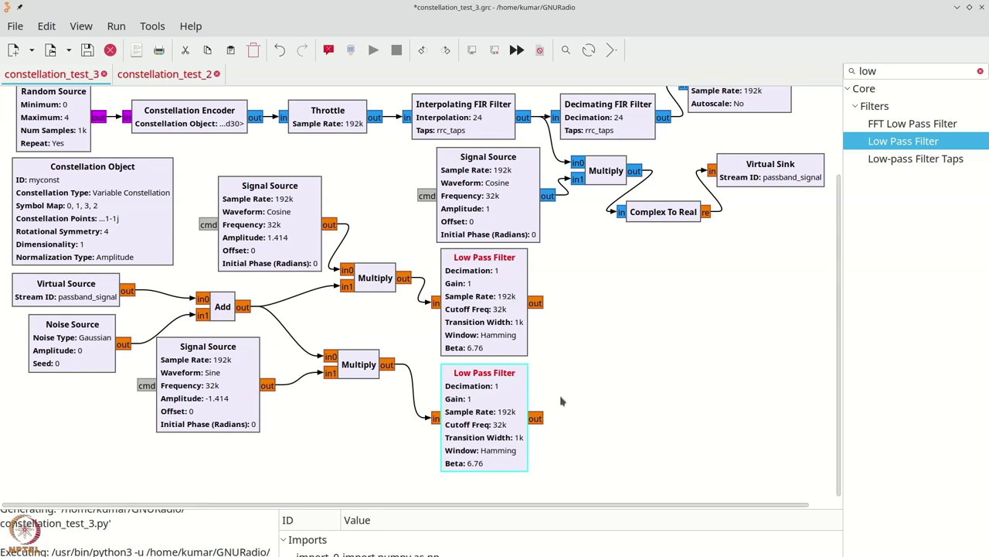
Step: Add a Float To Complex block and connect the upper Low Pass Filter to its re input and the lower to im
{"action": "key", "text": "ctrl+f"}
{"action": "type", "text": "float"}
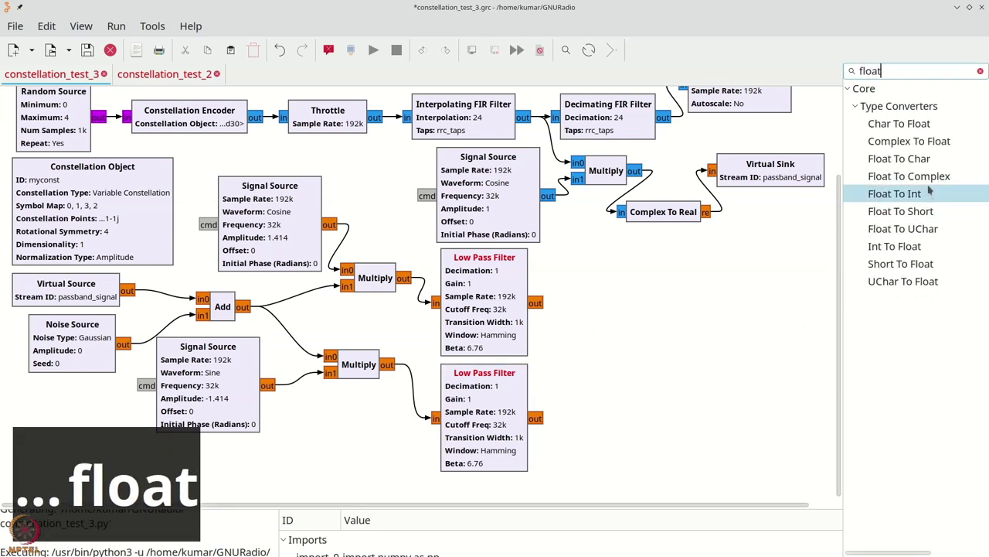
{"action": "left_click_drag", "start_coordinate": [908, 176], "coordinate": [599, 352]}
{"action": "left_click", "coordinate": [536, 303]}
{"action": "left_click", "coordinate": [587, 344]}
{"action": "left_click", "coordinate": [535, 418]}
{"action": "left_click", "coordinate": [587, 361]}
{"action": "left_click", "coordinate": [607, 364]}
{"action": "left_click_drag", "start_coordinate": [606, 361], "coordinate": [601, 365]}
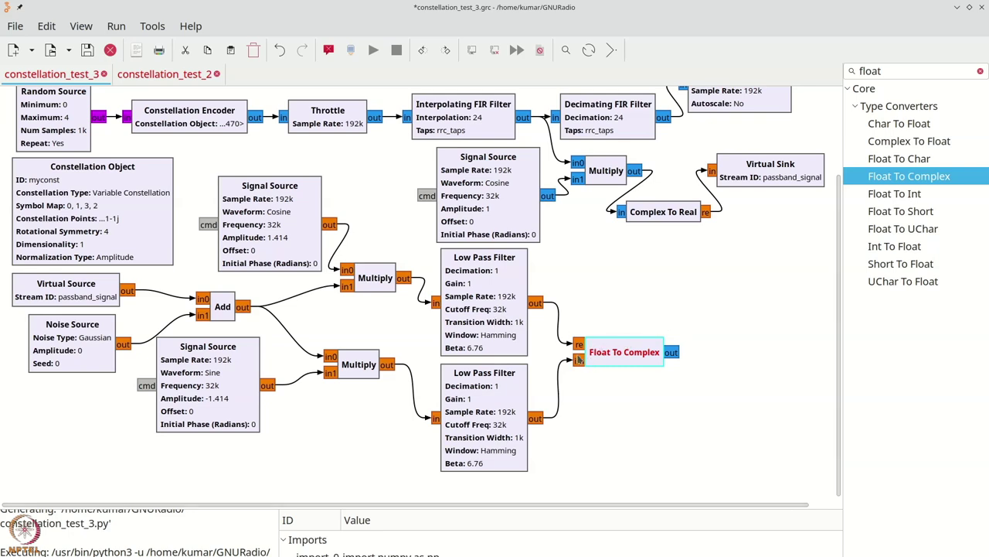
Step: Duplicate the Decimating FIR Filter, connect the Float To Complex output to the copy, and place it below that block
{"action": "left_click", "coordinate": [607, 136]}
{"action": "key", "text": "ctrl+c"}
{"action": "key", "text": "ctrl+v"}
{"action": "left_click_drag", "start_coordinate": [273, 218], "coordinate": [715, 294]}
{"action": "left_click", "coordinate": [671, 353]}
{"action": "left_click", "coordinate": [646, 290]}
{"action": "left_click_drag", "start_coordinate": [699, 306], "coordinate": [634, 421]}
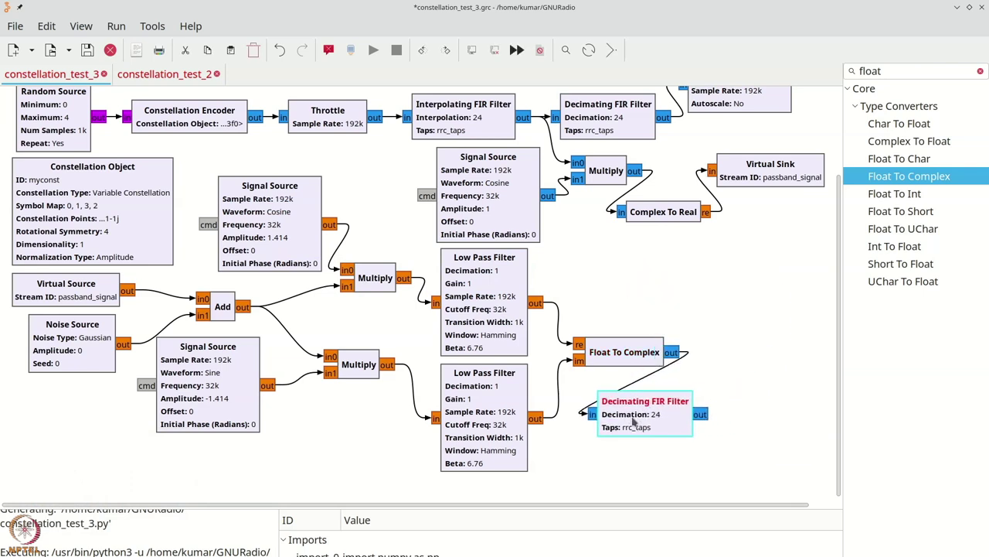
Step: Shift the receiver filters and Float To Complex left, and delete the connection from Float To Complex to the Decimating FIR Filter
{"action": "left_click_drag", "start_coordinate": [487, 398], "coordinate": [471, 401]}
{"action": "left_click_drag", "start_coordinate": [493, 347], "coordinate": [477, 347]}
{"action": "left_click", "coordinate": [581, 348]}
{"action": "left_click_drag", "start_coordinate": [581, 349], "coordinate": [547, 352]}
{"action": "left_click_drag", "start_coordinate": [628, 407], "coordinate": [592, 412]}
{"action": "left_click", "coordinate": [622, 377]}
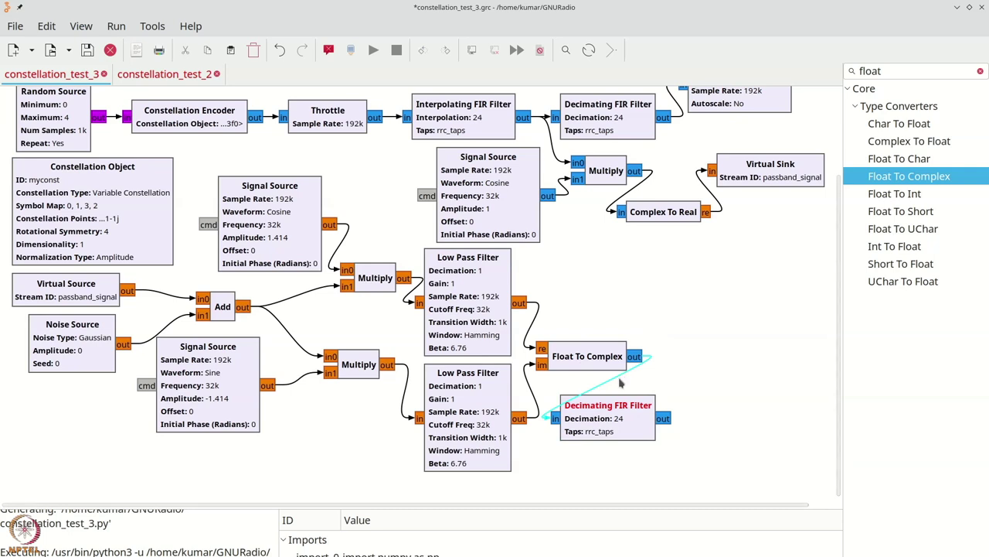
{"action": "key", "text": "Delete"}
Step: Find the QT GUI Range block in the library and place one beside the noisestd range
{"action": "key", "text": "ctrl+f"}
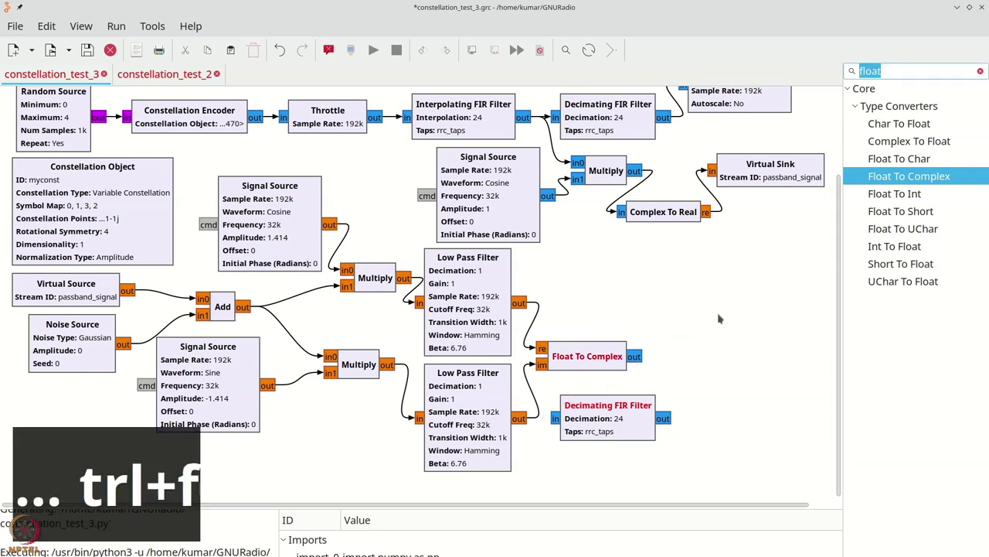
{"action": "type", "text": "ranh"}
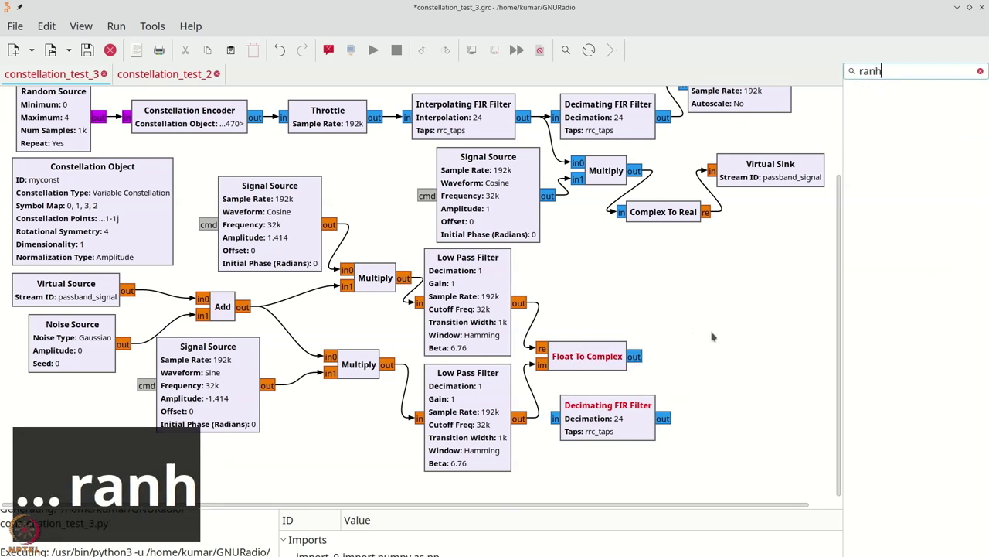
{"action": "key", "text": "BackSpace"}
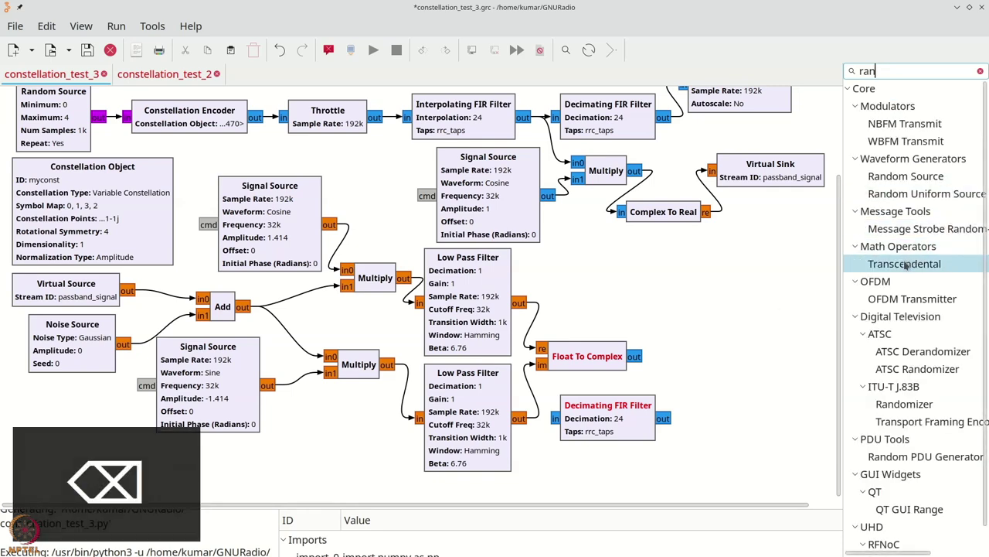
{"action": "type", "text": "g"}
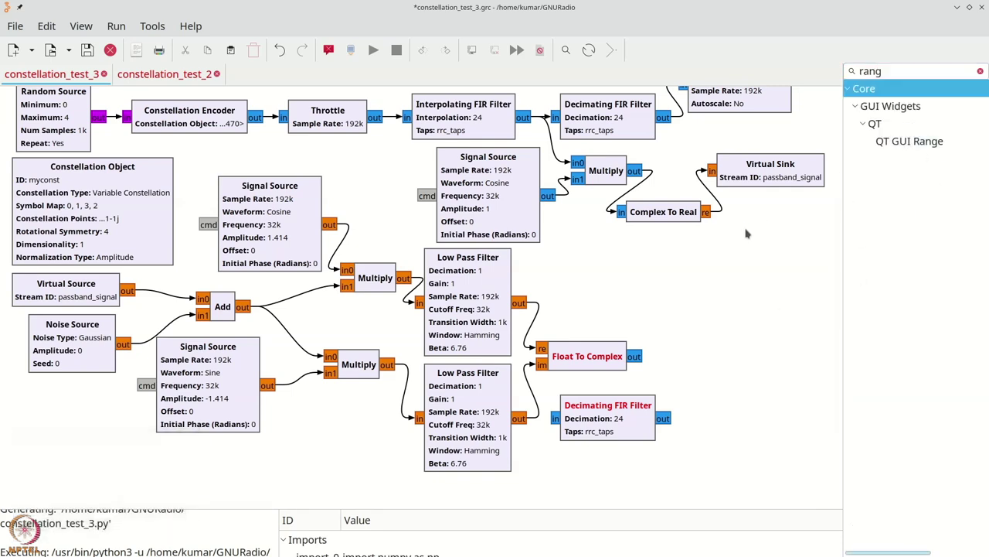
{"action": "scroll", "coordinate": [822, 278], "scroll_direction": "up", "scroll_amount": 3}
{"action": "left_click_drag", "start_coordinate": [910, 140], "coordinate": [649, 130]}
Step: Give the new QT GUI Range the ID delay, a default value of 0, and a stop value of sps
{"action": "double_click", "coordinate": [649, 130]}
{"action": "left_click_drag", "start_coordinate": [564, 203], "coordinate": [408, 204]}
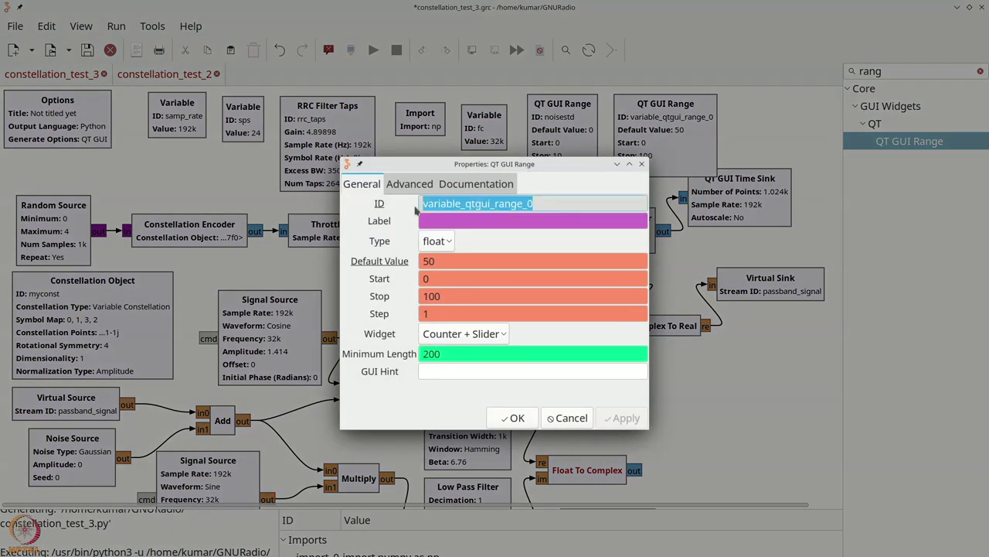
{"action": "type", "text": "del"}
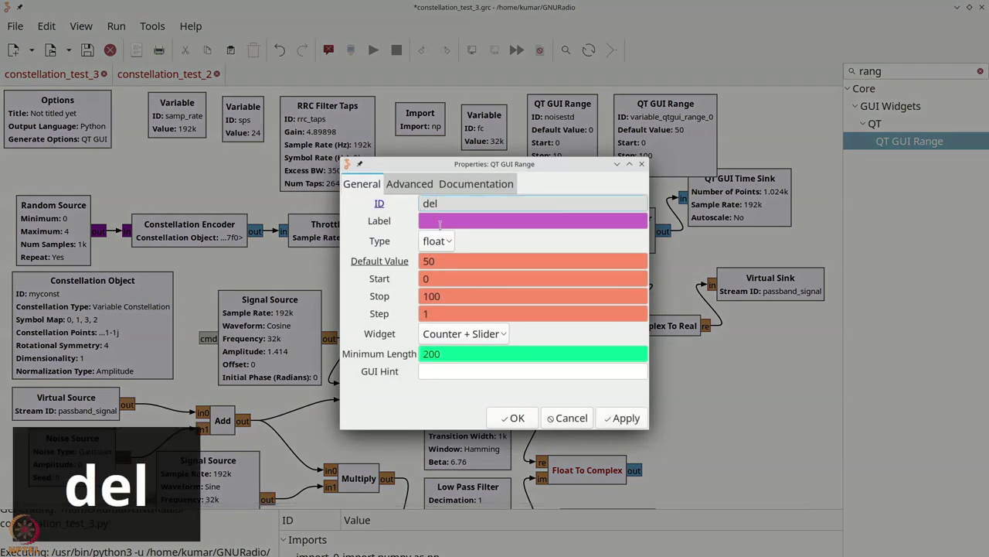
{"action": "type", "text": "ay"}
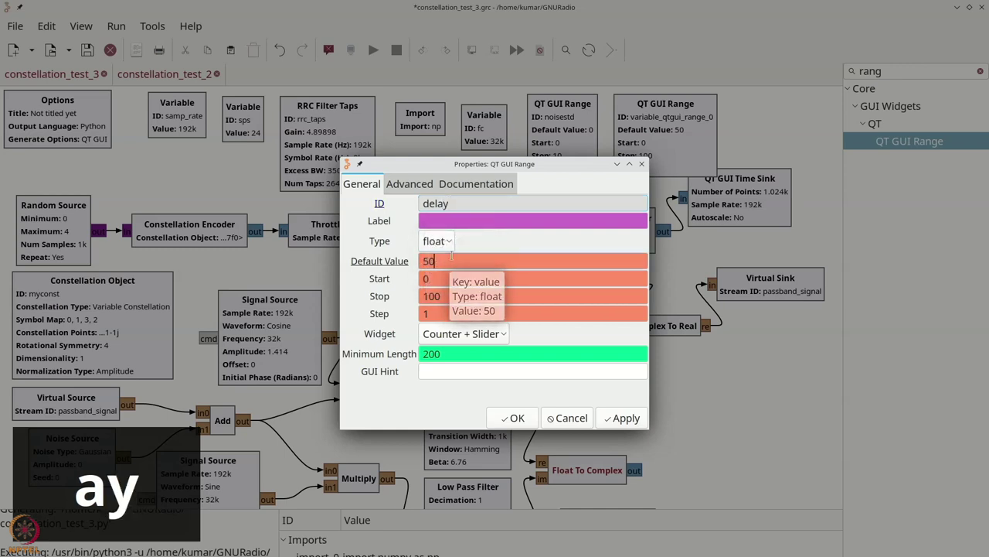
{"action": "double_click", "coordinate": [450, 261]}
{"action": "type", "text": "0"}
{"action": "double_click", "coordinate": [425, 279]}
{"action": "double_click", "coordinate": [422, 296]}
{"action": "type", "text": "sps"}
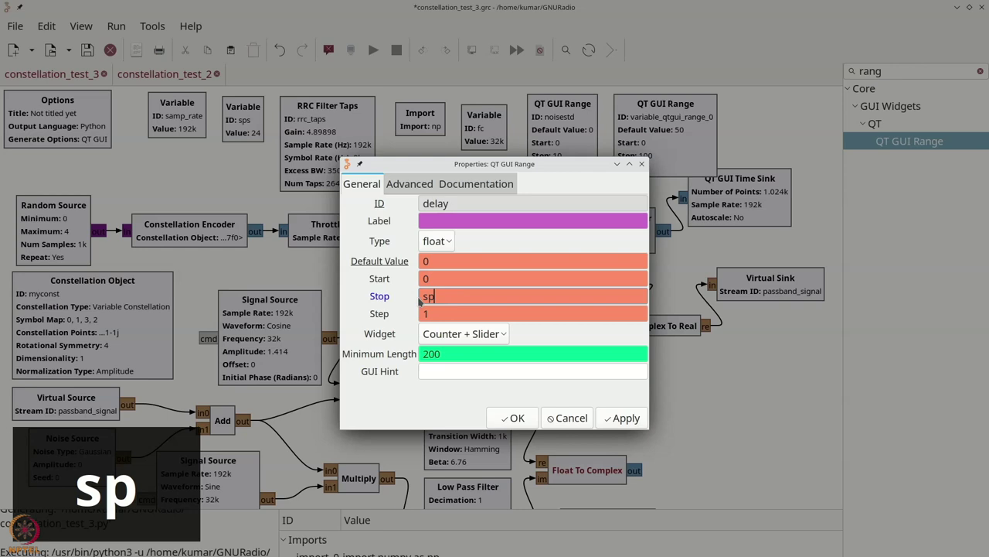
{"action": "left_click", "coordinate": [515, 418]}
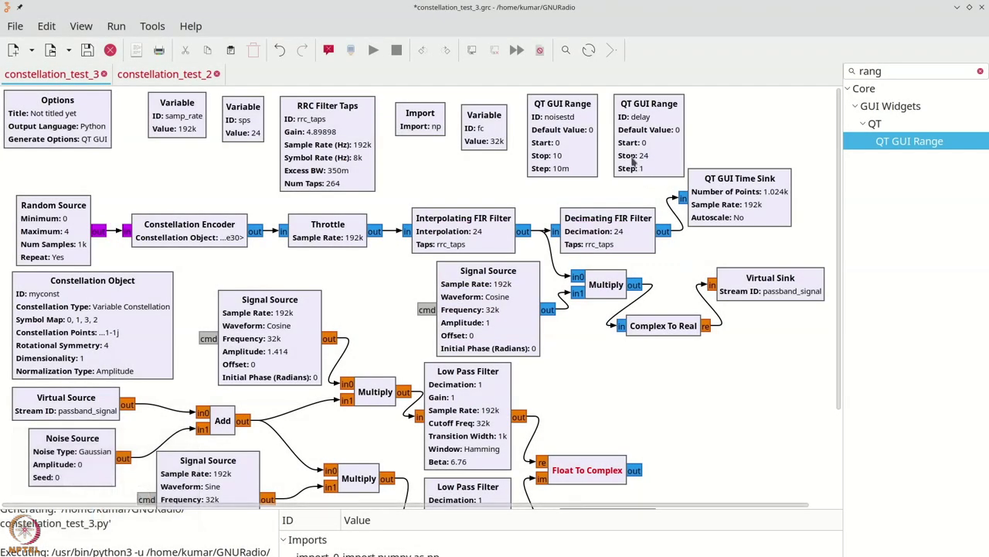
Step: Add a Delay block, wire it between Float To Complex and the lower Decimating FIR Filter, and nudge that filter clear
{"action": "scroll", "coordinate": [631, 309], "scroll_direction": "down", "scroll_amount": 3}
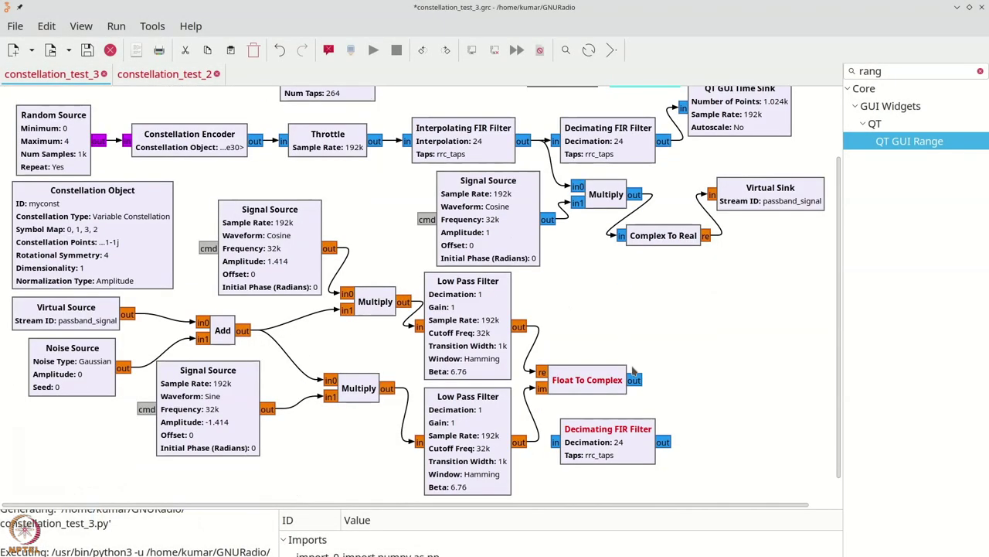
{"action": "key", "text": "ctrl+f"}
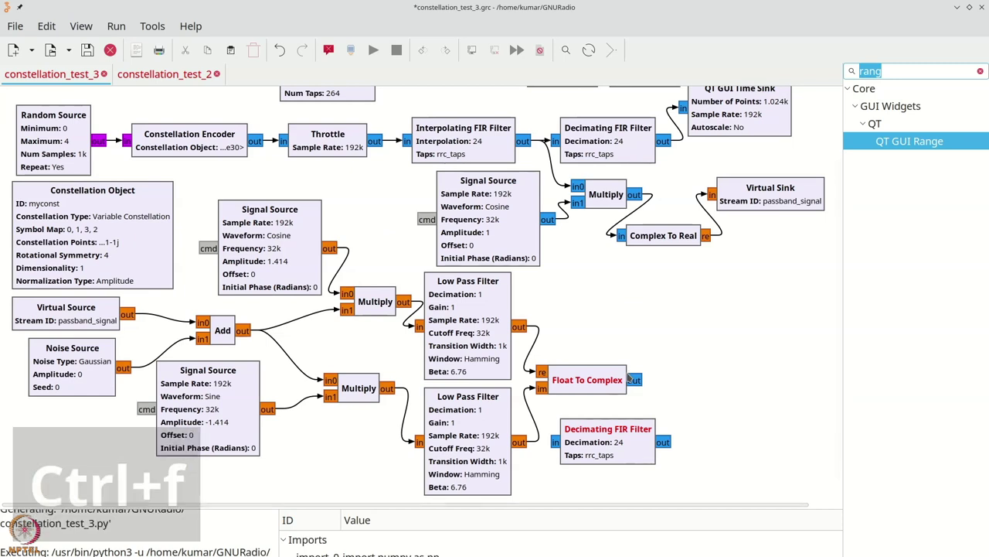
{"action": "type", "text": "del"}
{"action": "left_click", "coordinate": [882, 123]}
{"action": "left_click_drag", "start_coordinate": [881, 123], "coordinate": [721, 388]}
{"action": "left_click", "coordinate": [638, 379]}
{"action": "left_click", "coordinate": [677, 376]}
{"action": "left_click", "coordinate": [555, 442]}
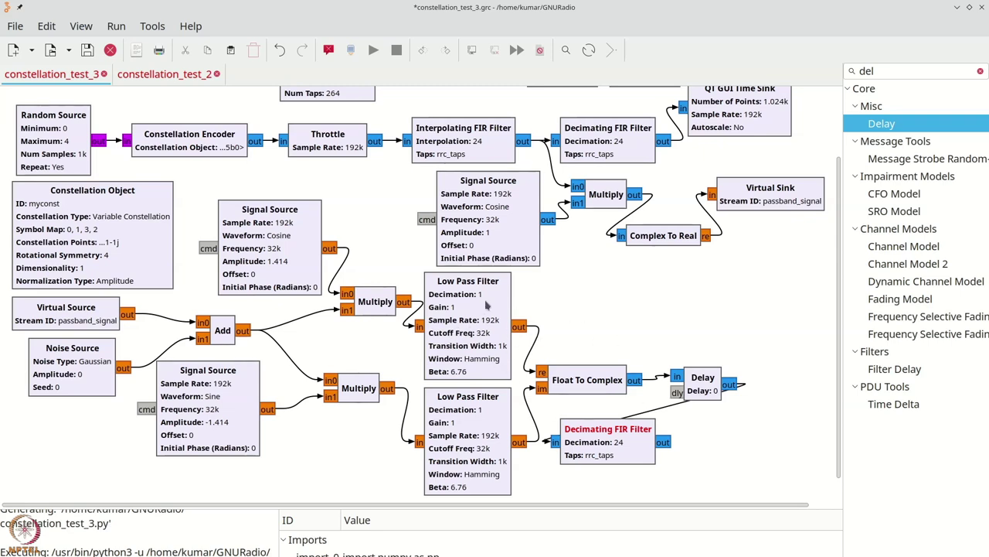
{"action": "left_click_drag", "start_coordinate": [623, 435], "coordinate": [630, 444]}
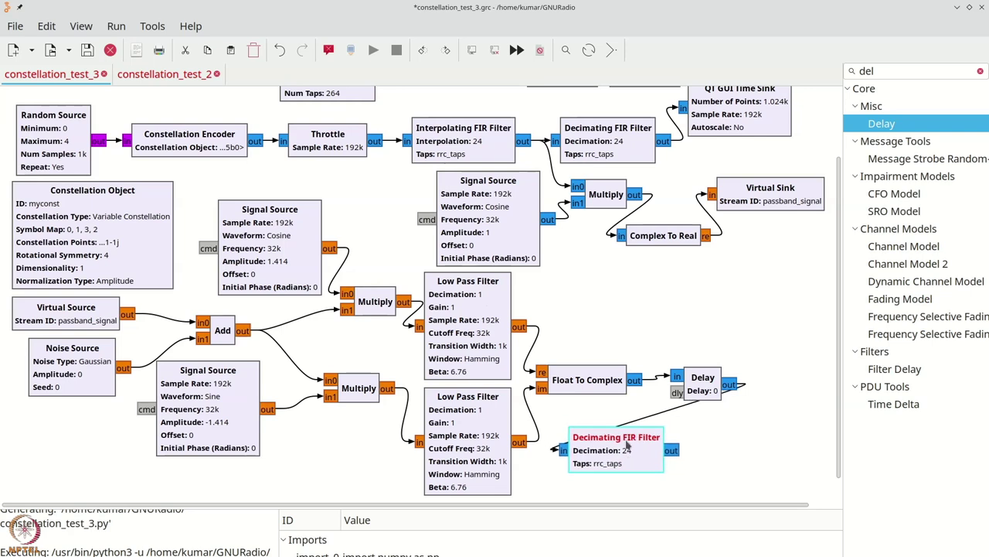
Step: Add a QT GUI Constellation Sink and connect the lower Decimating FIR Filter's output to it
{"action": "scroll", "coordinate": [756, 194], "scroll_direction": "up", "scroll_amount": 1}
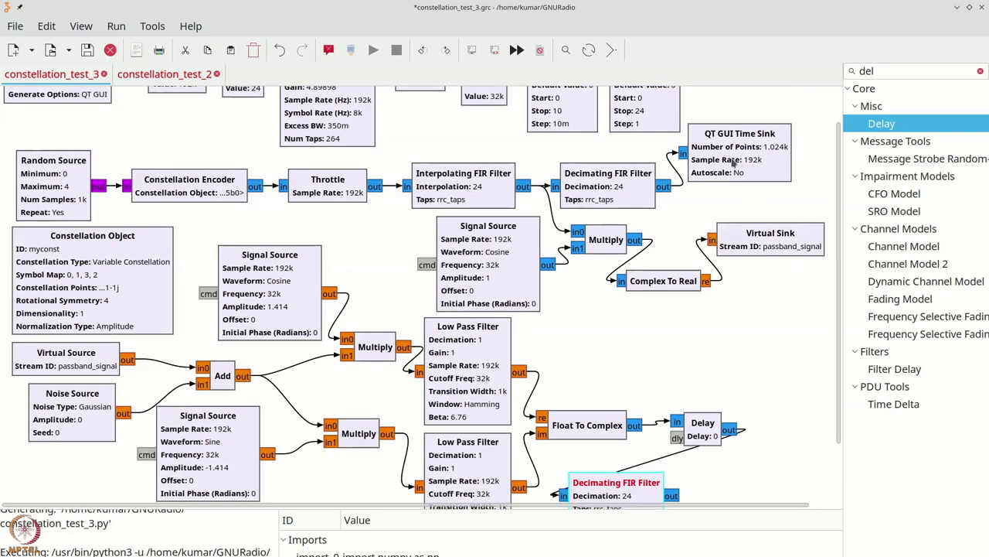
{"action": "scroll", "coordinate": [679, 257], "scroll_direction": "down", "scroll_amount": 2}
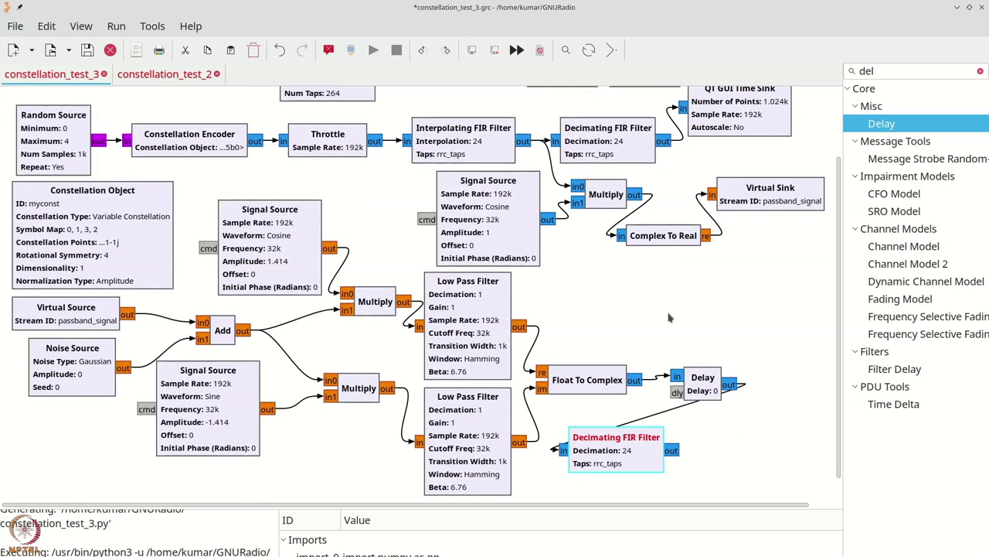
{"action": "key", "text": "ctrl+f"}
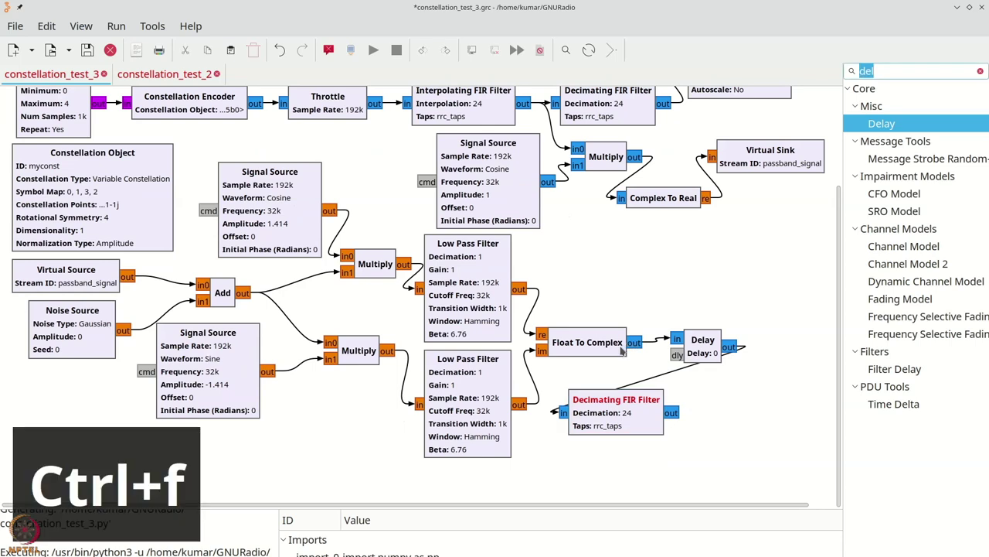
{"action": "type", "text": "conste"}
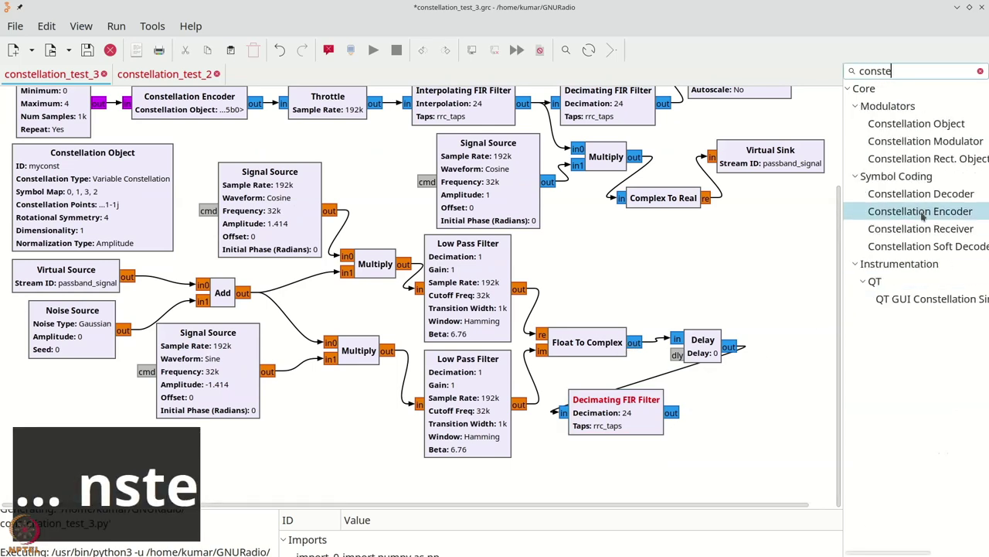
{"action": "left_click_drag", "start_coordinate": [924, 298], "coordinate": [756, 418]}
{"action": "left_click", "coordinate": [671, 412]}
{"action": "left_click", "coordinate": [695, 426]}
{"action": "left_click", "coordinate": [725, 425]}
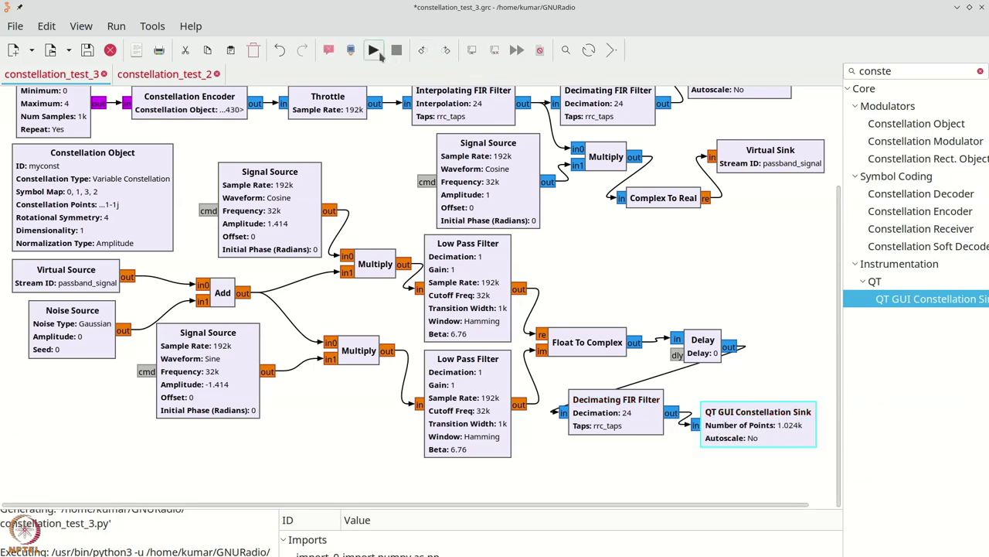
Step: Run the flowgraph, try raising the delay to 2 while watching the constellation, and close the output window
{"action": "left_click", "coordinate": [374, 51]}
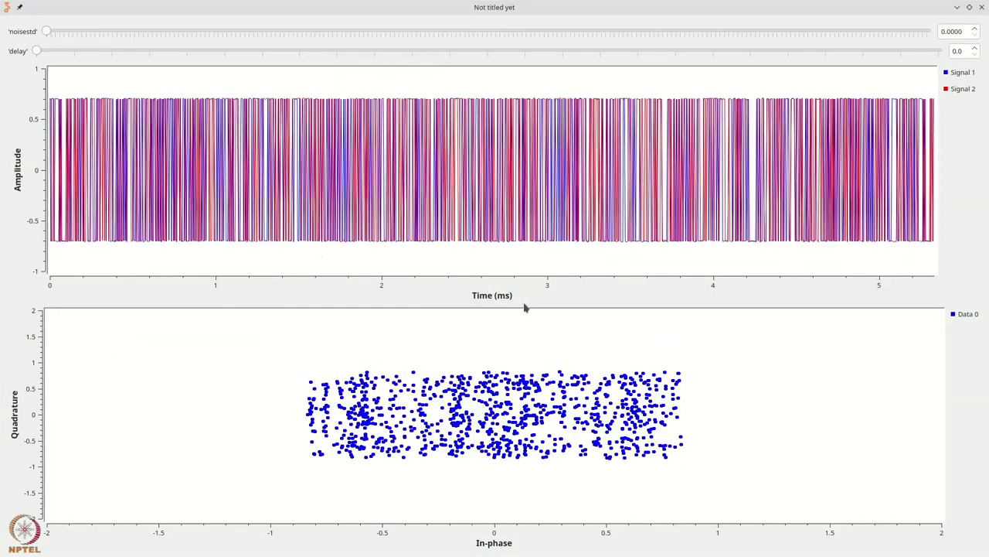
{"action": "left_click", "coordinate": [975, 47]}
{"action": "left_click", "coordinate": [975, 47]}
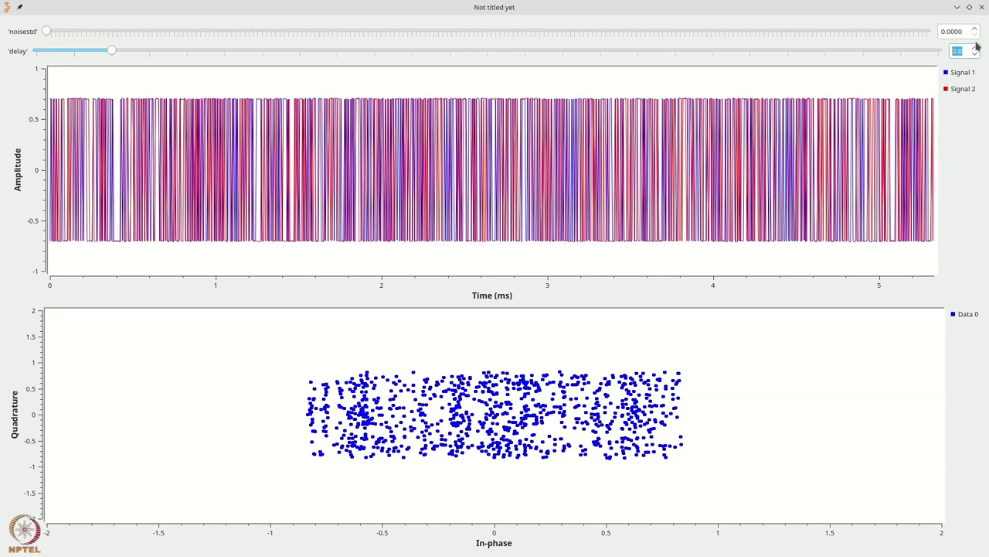
{"action": "left_click", "coordinate": [982, 7]}
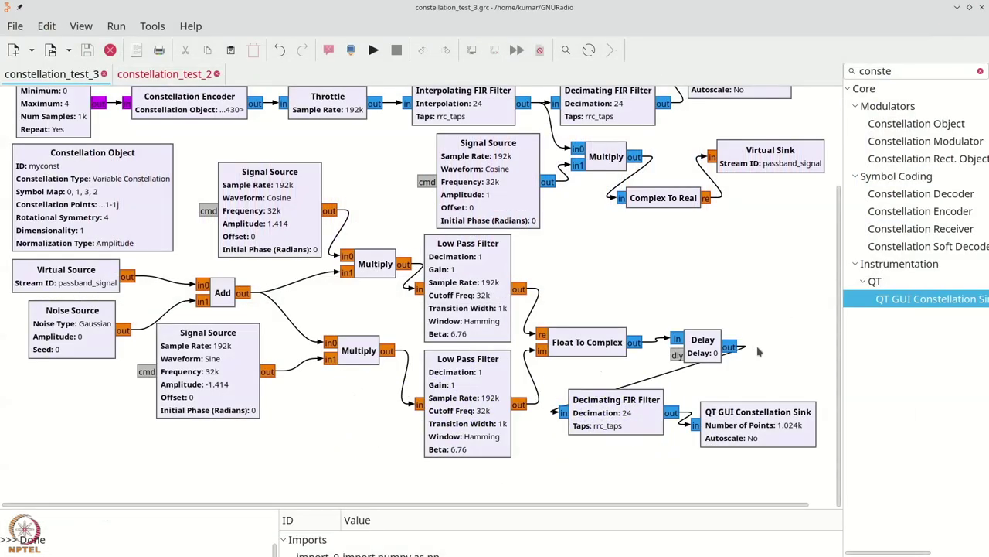
Step: Set the Delay block's delay parameter to the variable delay
{"action": "scroll", "coordinate": [759, 352], "scroll_direction": "up", "scroll_amount": 3}
{"action": "scroll", "coordinate": [694, 422], "scroll_direction": "down", "scroll_amount": 1}
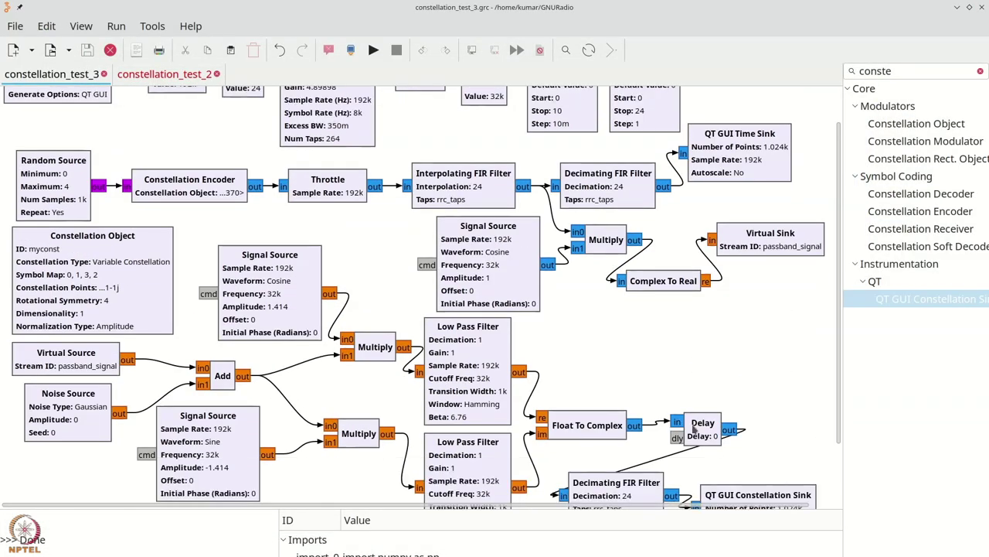
{"action": "double_click", "coordinate": [693, 422]}
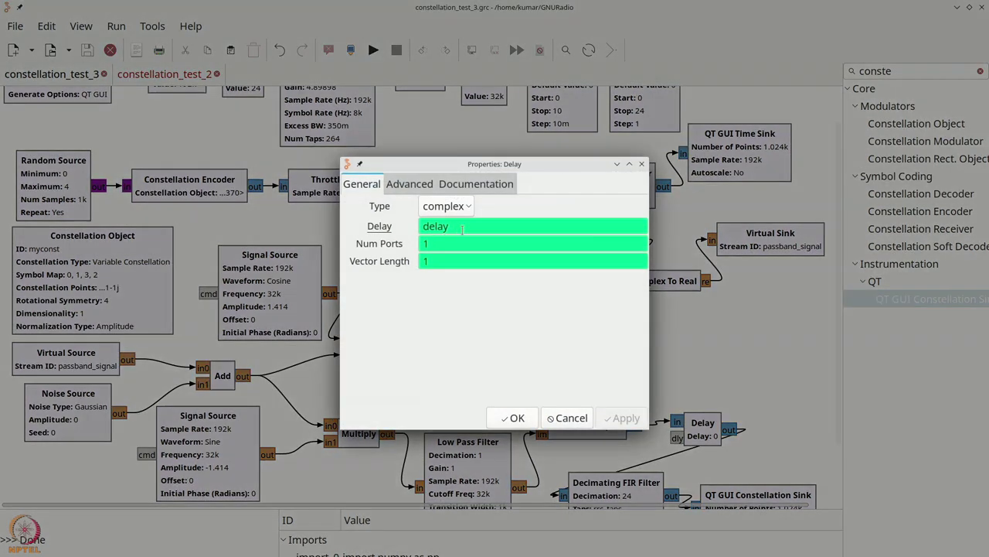
{"action": "double_click", "coordinate": [436, 226]}
{"action": "type", "text": "de"}
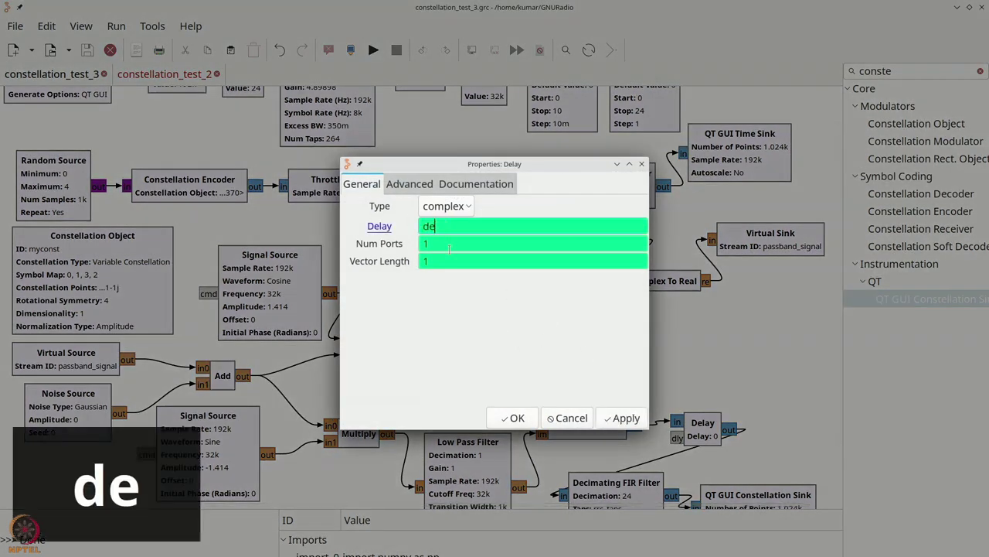
{"action": "type", "text": "lay"}
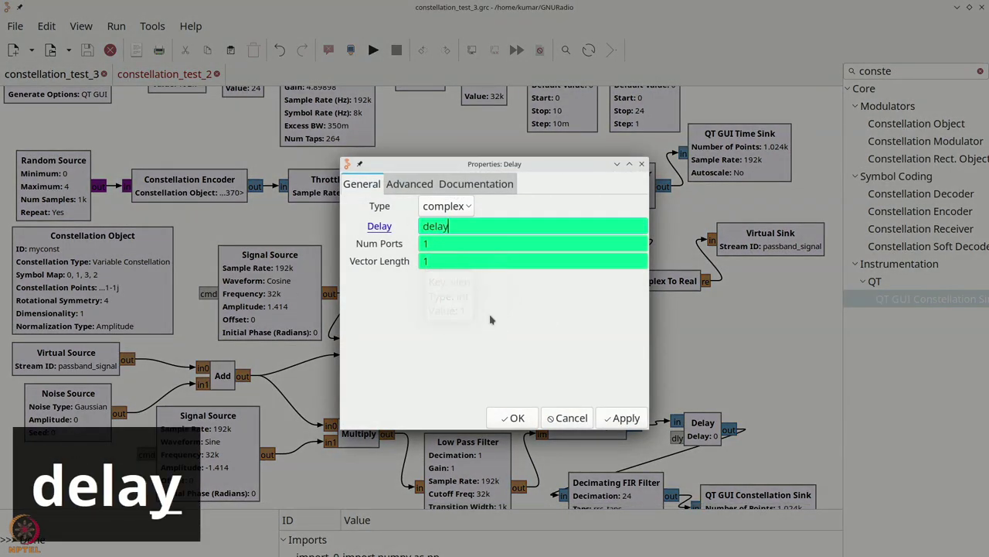
{"action": "left_click", "coordinate": [504, 413]}
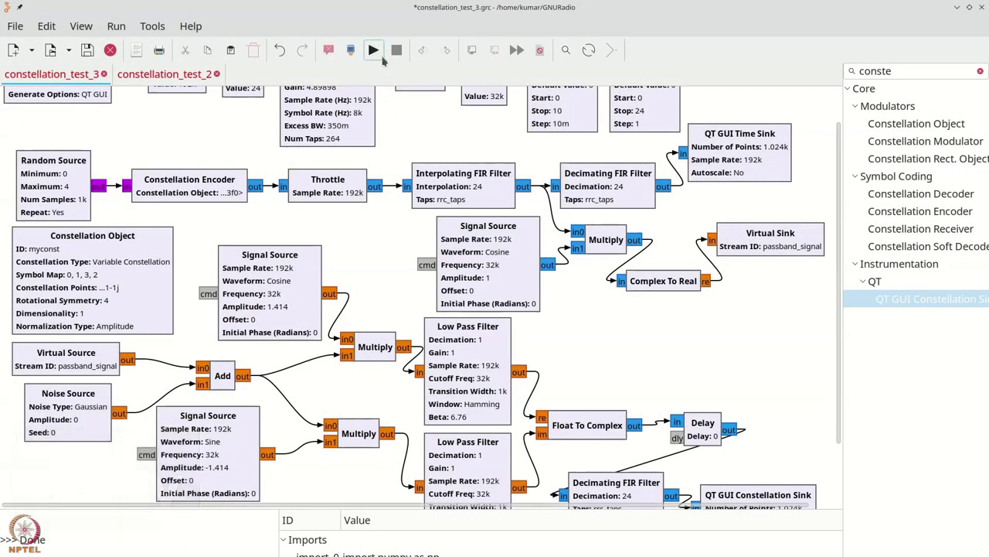
Step: Run the flowgraph with the delay raised to 9, inspect the constellation point coordinates, and close the output window
{"action": "left_click", "coordinate": [375, 52]}
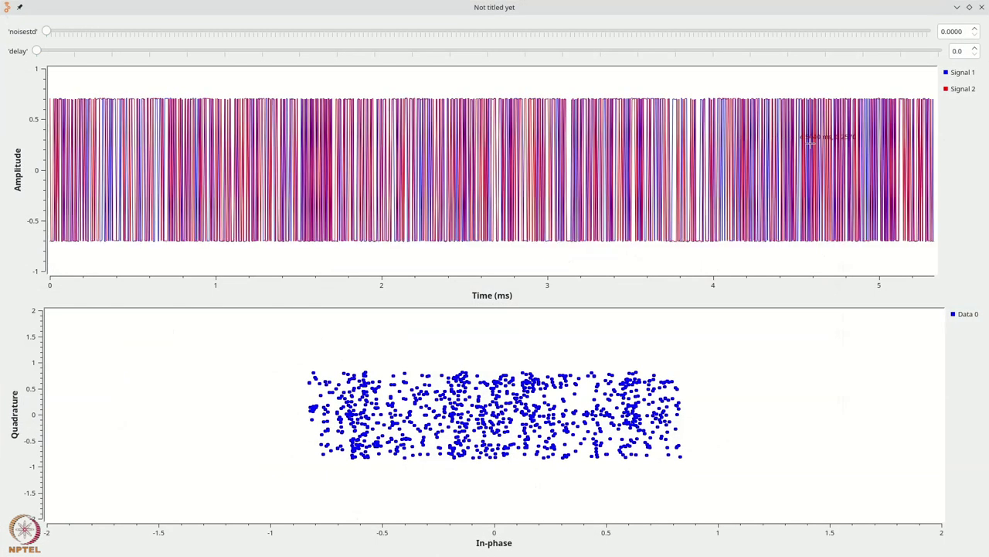
{"action": "left_click", "coordinate": [974, 48]}
{"action": "left_click", "coordinate": [974, 48]}
{"action": "left_click", "coordinate": [975, 48]}
{"action": "left_click", "coordinate": [975, 48]}
{"action": "left_click", "coordinate": [975, 51]}
{"action": "left_click", "coordinate": [975, 51]}
{"action": "left_click", "coordinate": [975, 51]}
{"action": "left_click", "coordinate": [975, 51]}
{"action": "left_click", "coordinate": [975, 51]}
{"action": "mouse_move", "coordinate": [606, 391]}
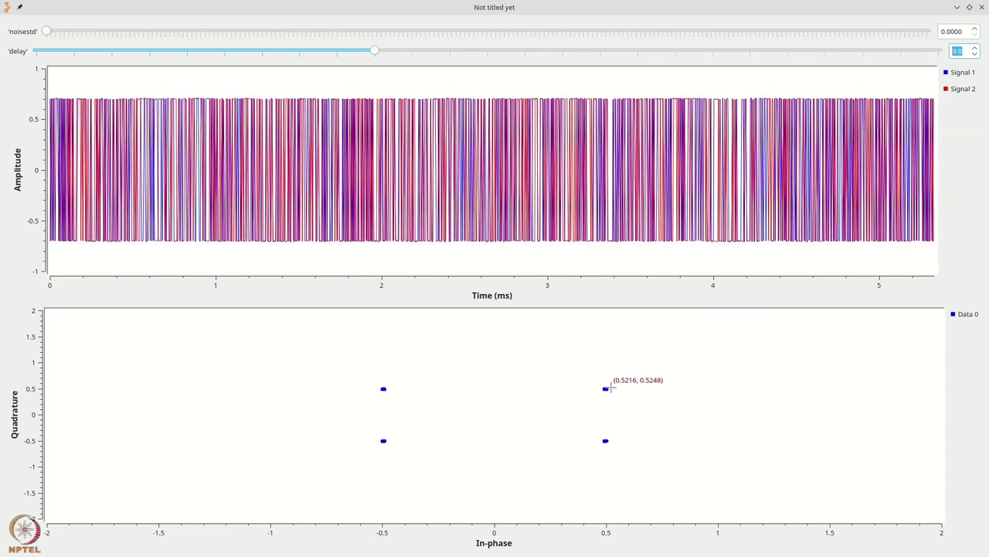
{"action": "left_click", "coordinate": [982, 7]}
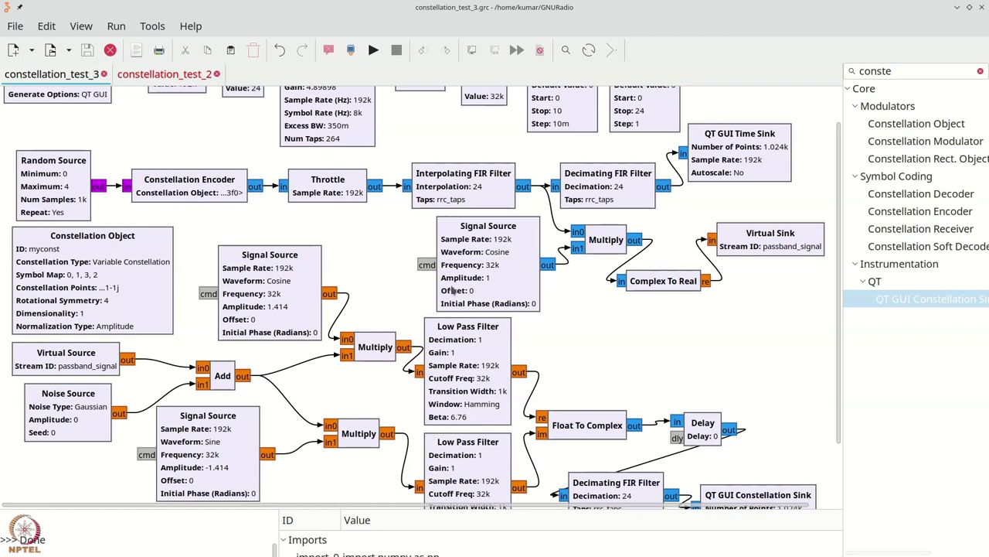
Step: Set the amplitude of the transmitter's complex Signal Source to 1.414
{"action": "double_click", "coordinate": [475, 260]}
{"action": "left_click", "coordinate": [438, 279]}
{"action": "type", "text": ".141"}
{"action": "key", "text": "BackSpace"}
{"action": "key", "text": "BackSpace"}
{"action": "key", "text": "BackSpace"}
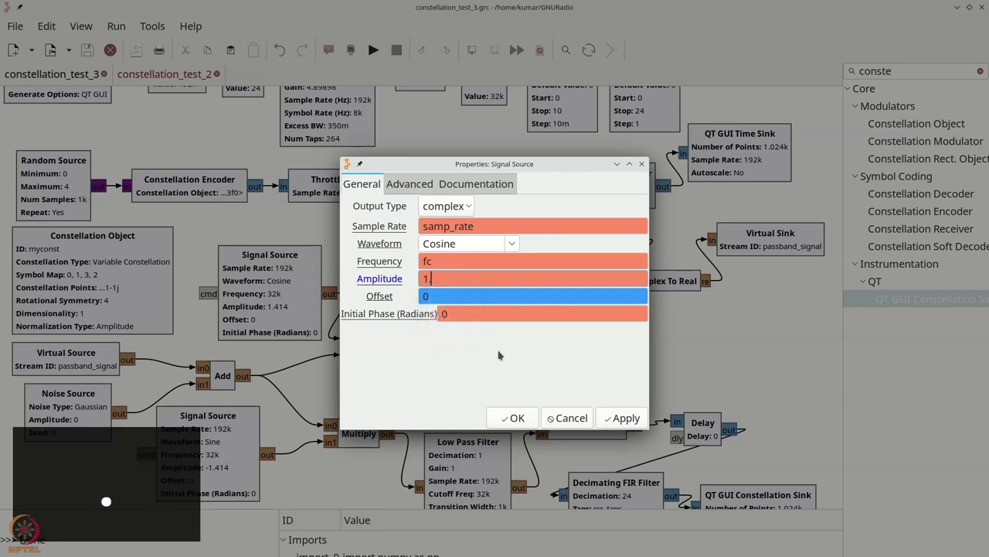
{"action": "type", "text": "414"}
{"action": "left_click", "coordinate": [513, 417]}
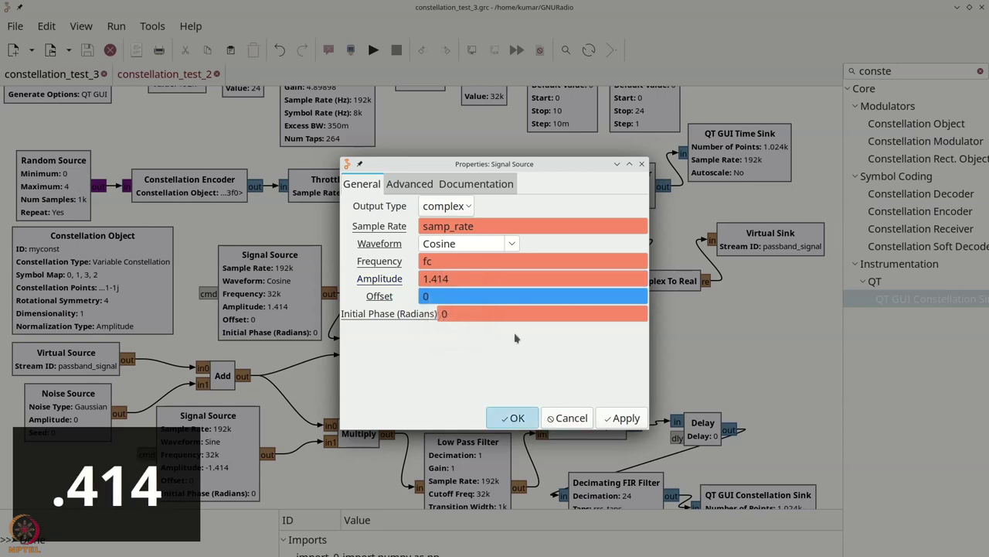
Step: Rerun the flowgraph with the new carrier amplitude, check the constellation at a delay of 9, and close the output window
{"action": "left_click", "coordinate": [373, 49]}
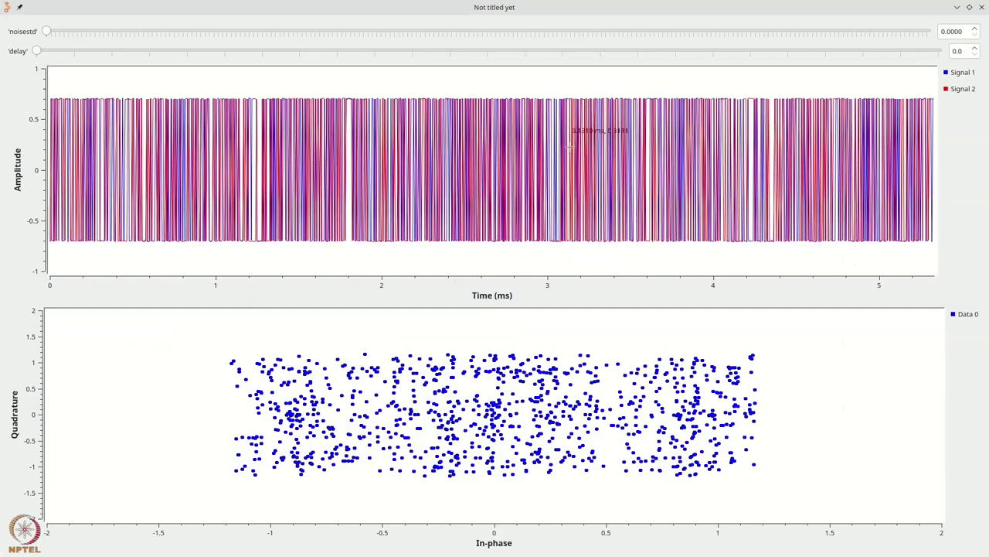
{"action": "left_click", "coordinate": [976, 51]}
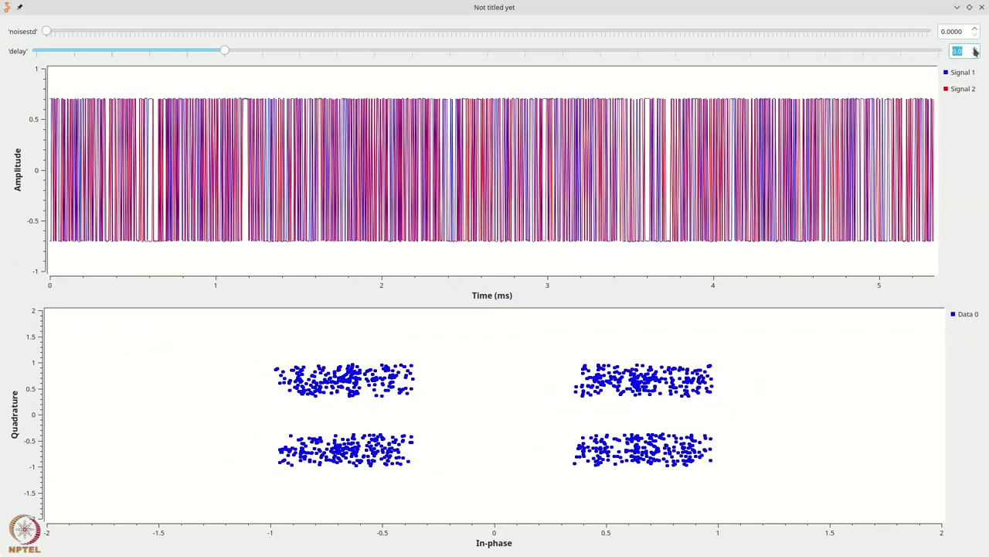
{"action": "left_click", "coordinate": [975, 55]}
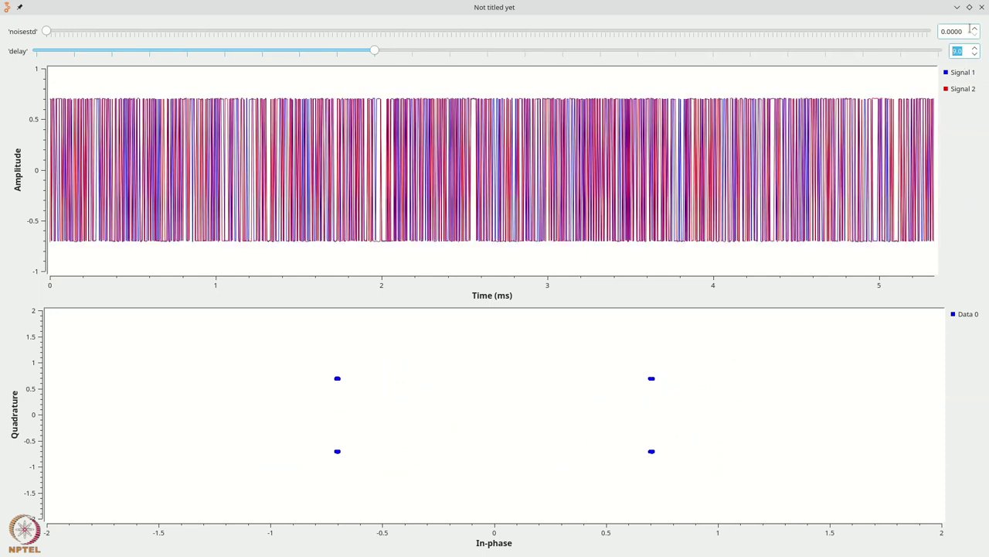
{"action": "left_click", "coordinate": [981, 7]}
{"action": "scroll", "coordinate": [634, 197], "scroll_direction": "up", "scroll_amount": 2}
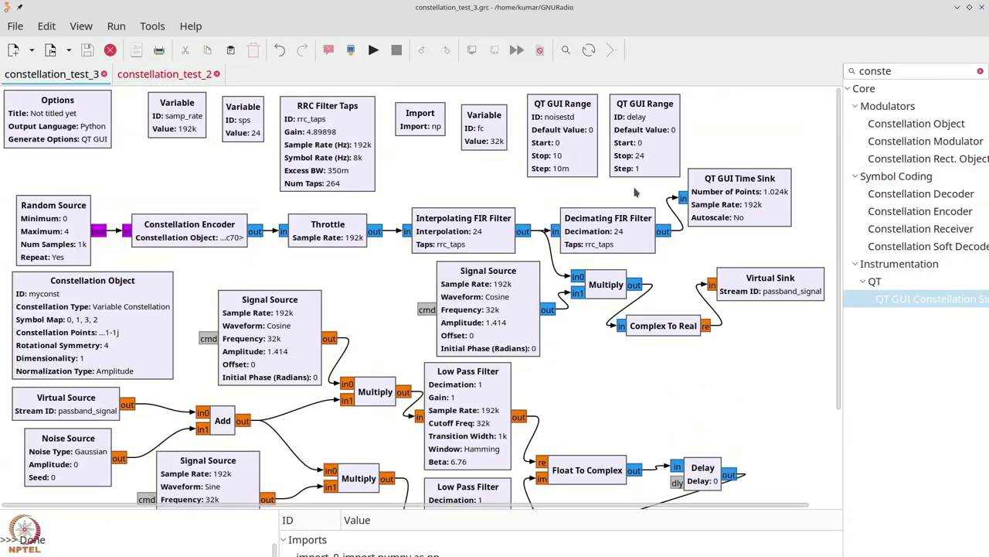
Step: Set the default value of the delay QT GUI Range to 9
{"action": "double_click", "coordinate": [653, 151]}
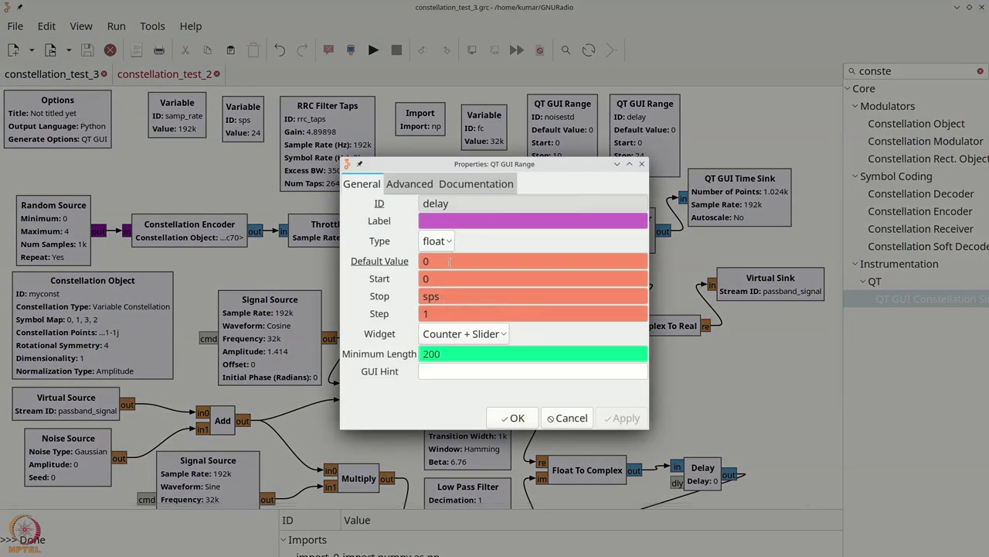
{"action": "type", "text": "9"}
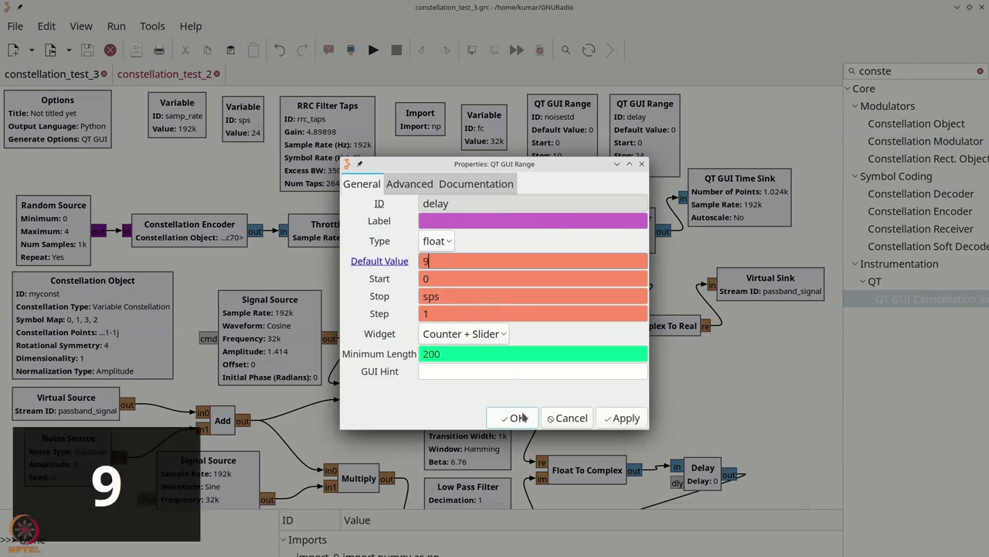
{"action": "left_click", "coordinate": [513, 417]}
Step: Run the flowgraph, raise noisestd to 0.1 to examine the spread of the constellation points, and close the output window
{"action": "left_click", "coordinate": [373, 50]}
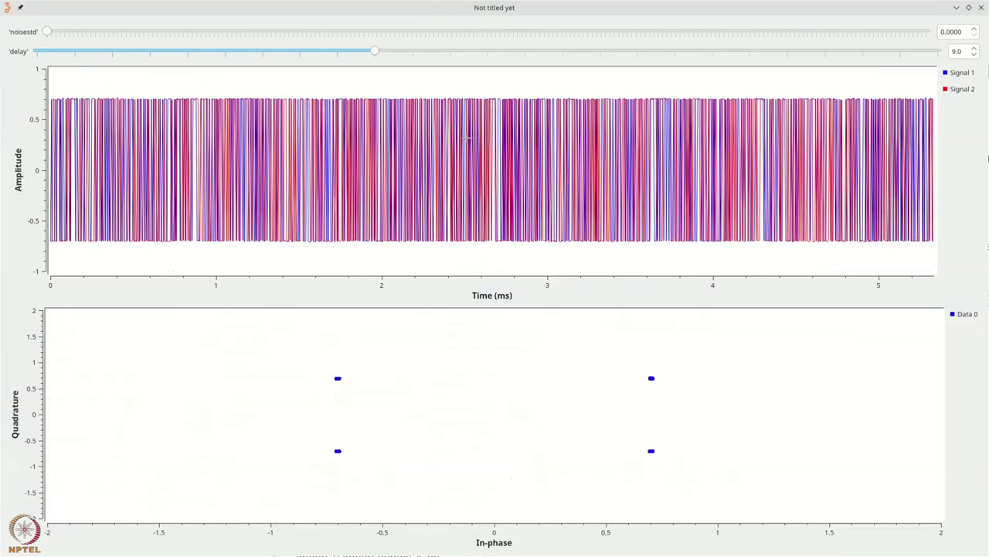
{"action": "left_click", "coordinate": [975, 31]}
{"action": "left_click", "coordinate": [975, 32]}
{"action": "left_click", "coordinate": [975, 32]}
{"action": "left_click", "coordinate": [974, 31]}
{"action": "left_click", "coordinate": [976, 32]}
{"action": "left_click", "coordinate": [974, 32]}
{"action": "left_click", "coordinate": [975, 32]}
{"action": "left_click", "coordinate": [975, 32]}
{"action": "left_click", "coordinate": [975, 32]}
{"action": "left_click", "coordinate": [975, 32]}
{"action": "left_click", "coordinate": [974, 35]}
{"action": "left_click", "coordinate": [975, 35]}
{"action": "left_click", "coordinate": [975, 35]}
{"action": "left_click", "coordinate": [975, 35]}
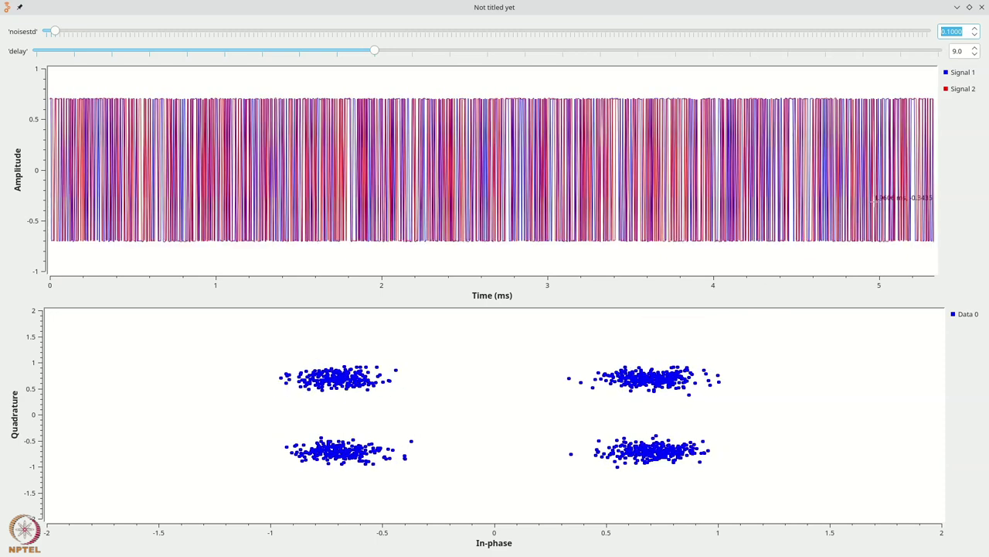
{"action": "left_click", "coordinate": [982, 7]}
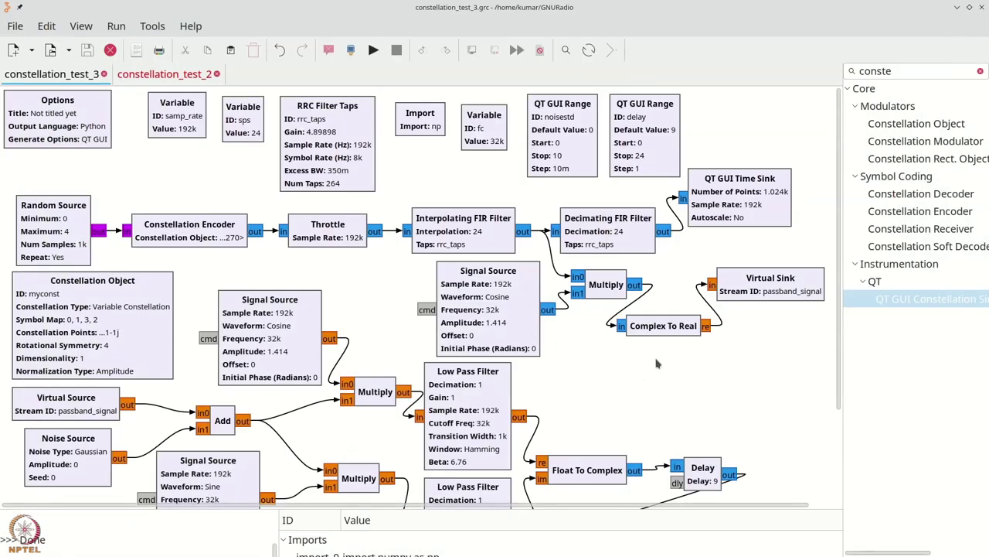
Step: Review the flowgraph from the transmitter through the noise adder, downconverters, low pass filters and Delay to the Constellation Sink
{"action": "scroll", "coordinate": [699, 381], "scroll_direction": "down", "scroll_amount": 1}
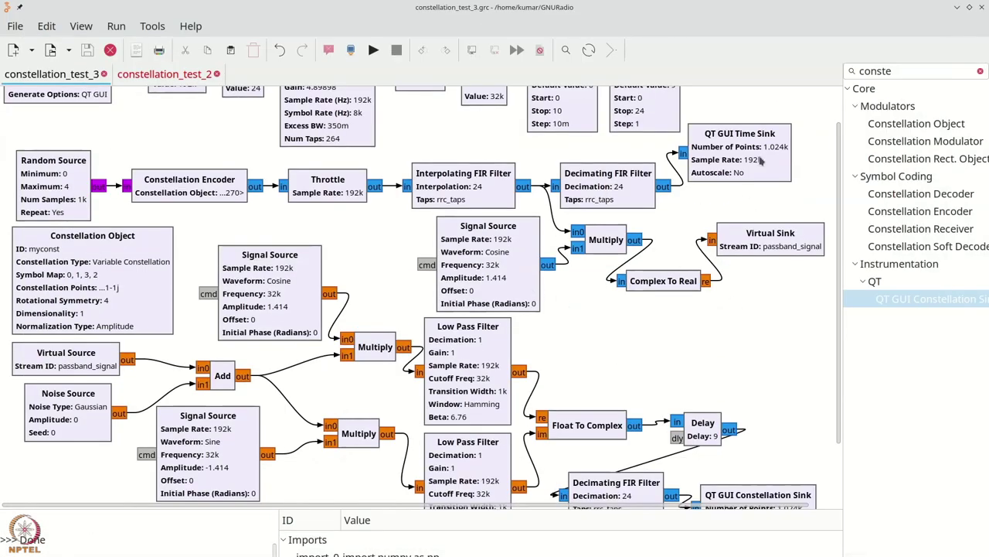
{"action": "scroll", "coordinate": [691, 418], "scroll_direction": "down", "scroll_amount": 2}
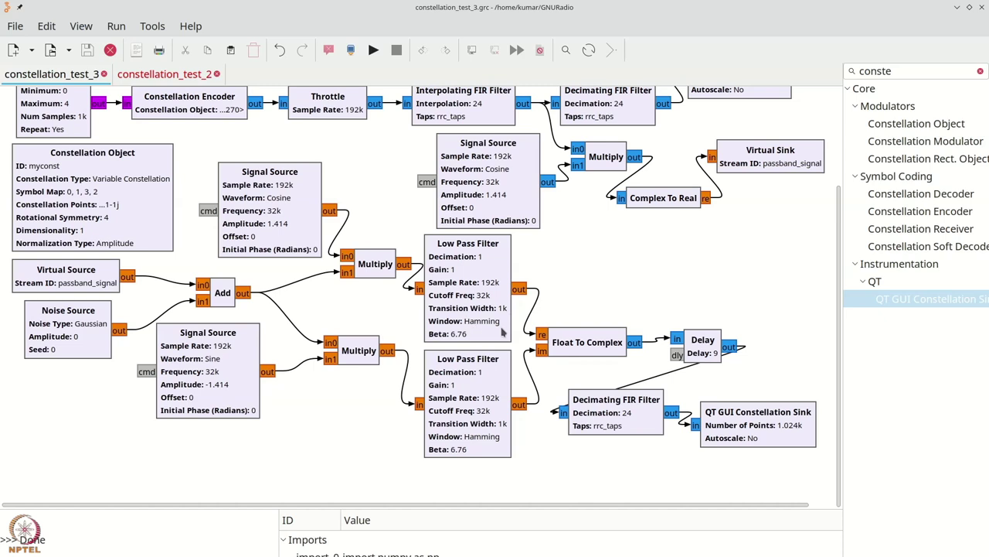
{"action": "scroll", "coordinate": [502, 332], "scroll_direction": "up", "scroll_amount": 1}
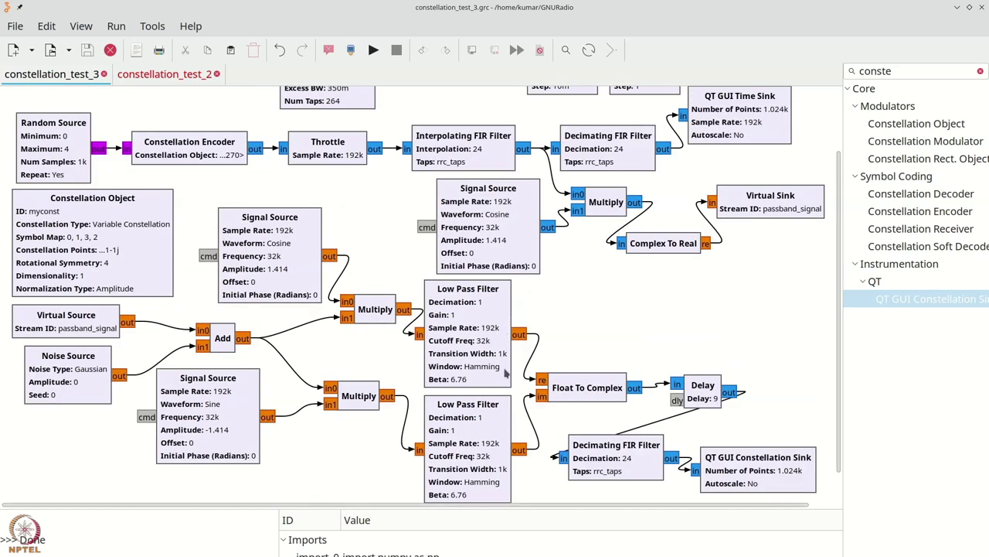
{"action": "left_click", "coordinate": [284, 330]}
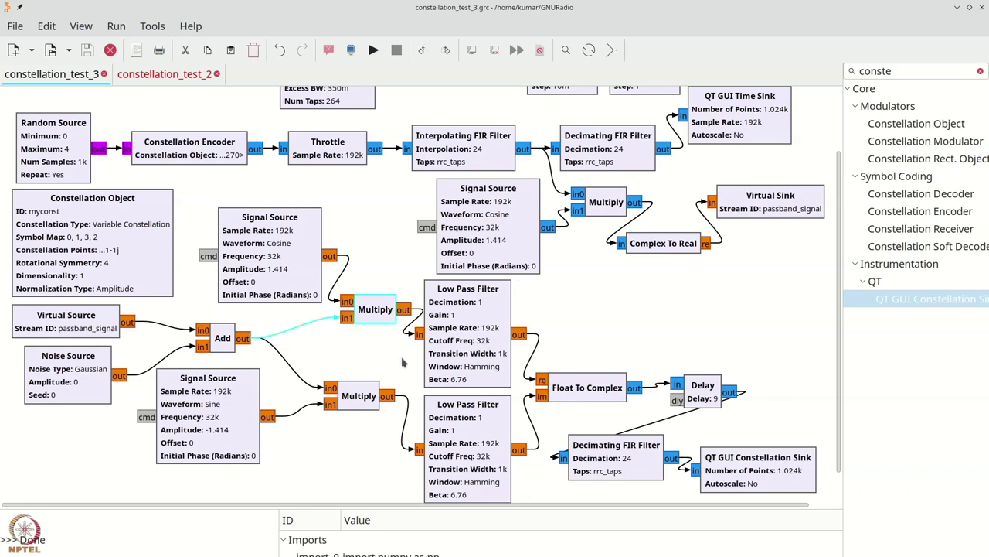
{"action": "left_click", "coordinate": [571, 355]}
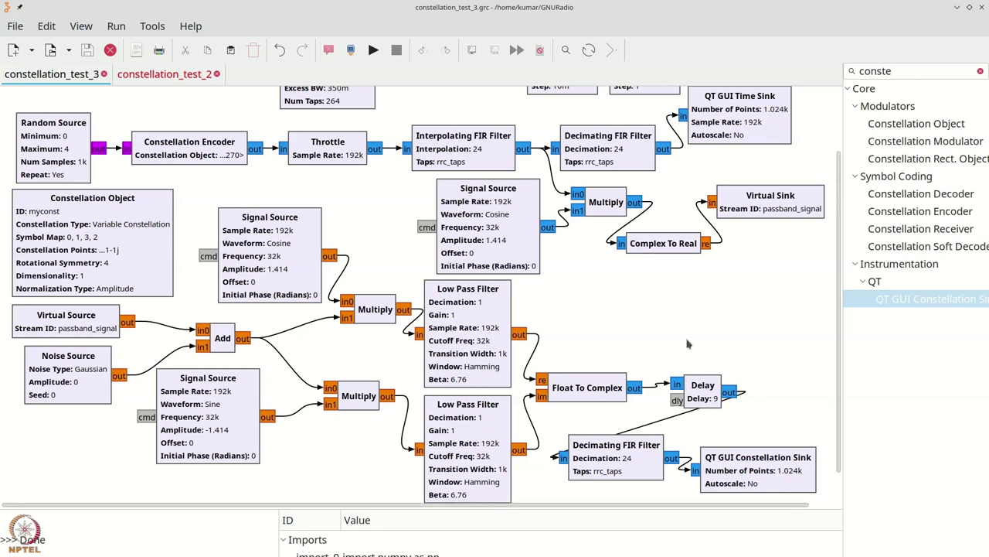
{"action": "scroll", "coordinate": [715, 222], "scroll_direction": "up", "scroll_amount": 2}
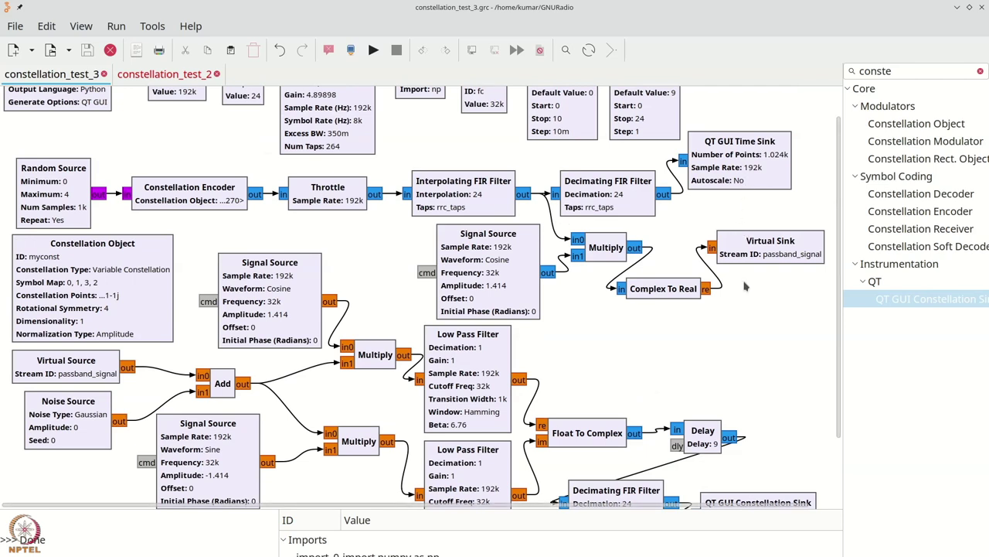
{"action": "scroll", "coordinate": [746, 289], "scroll_direction": "down", "scroll_amount": 2}
Step: Place the QT GUI Time Sink below the Virtual Sink with 2 inputs, and connect the receiver's Decimating FIR Filter to its second input
{"action": "left_click_drag", "start_coordinate": [731, 133], "coordinate": [755, 279]}
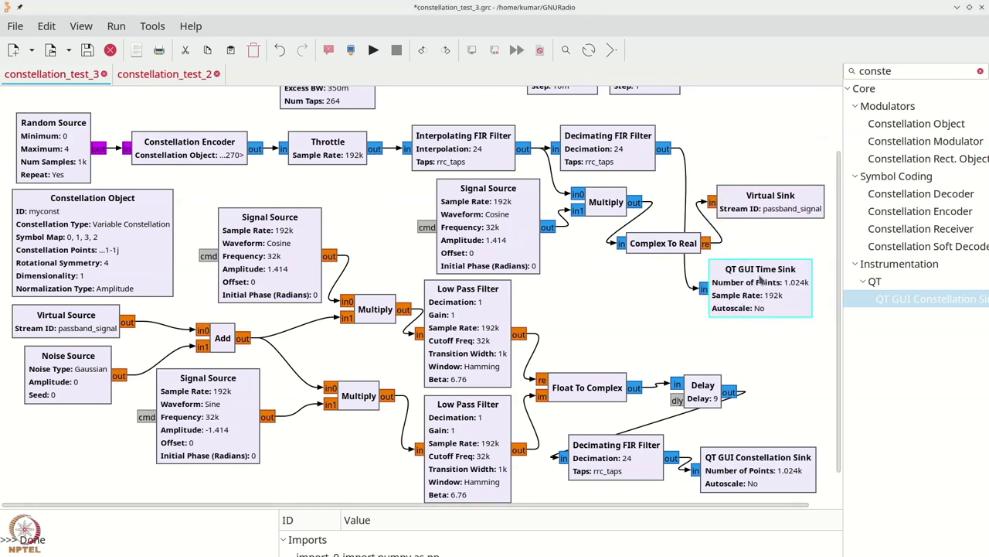
{"action": "double_click", "coordinate": [755, 279]}
{"action": "double_click", "coordinate": [427, 393]}
{"action": "type", "text": "2"}
{"action": "left_click", "coordinate": [514, 418]}
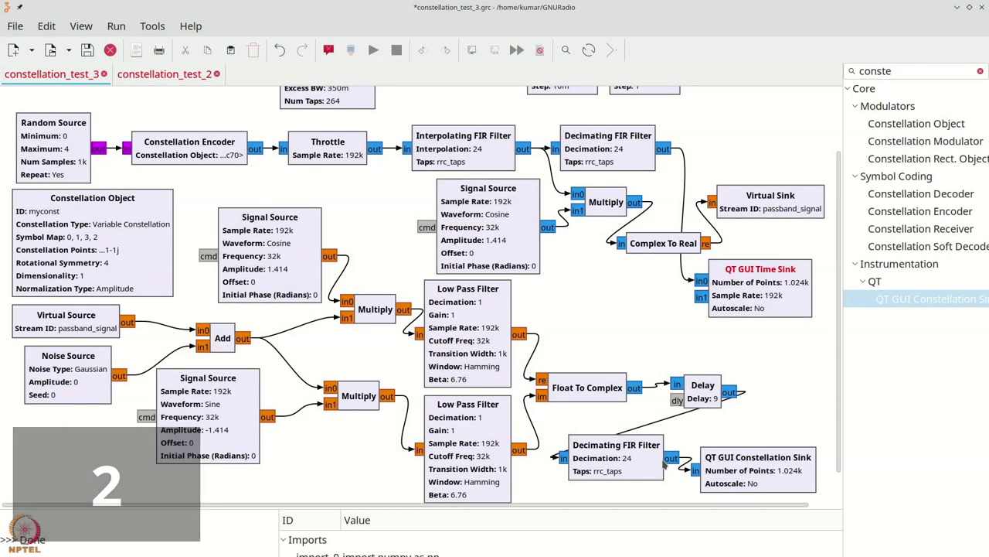
{"action": "left_click", "coordinate": [703, 300]}
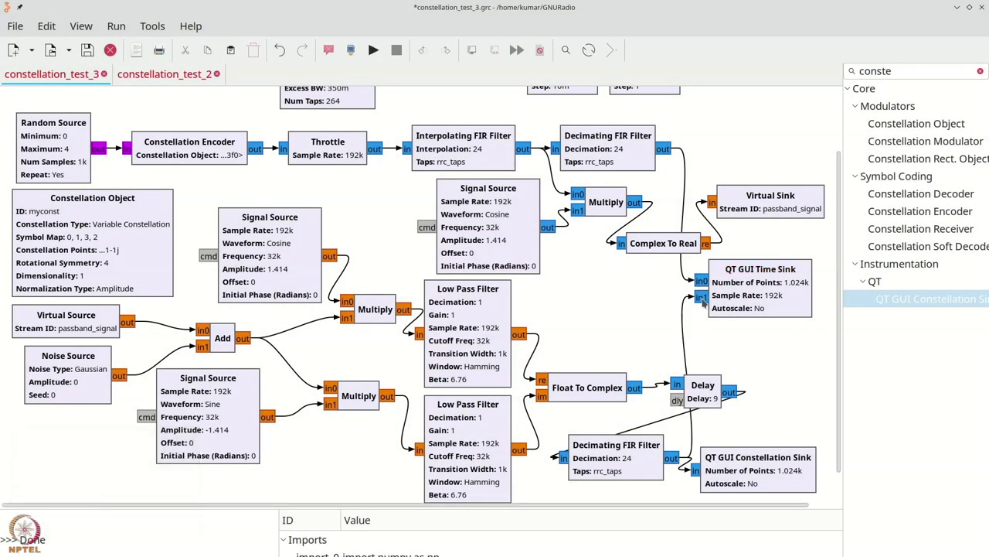
{"action": "left_click_drag", "start_coordinate": [754, 289], "coordinate": [759, 284]}
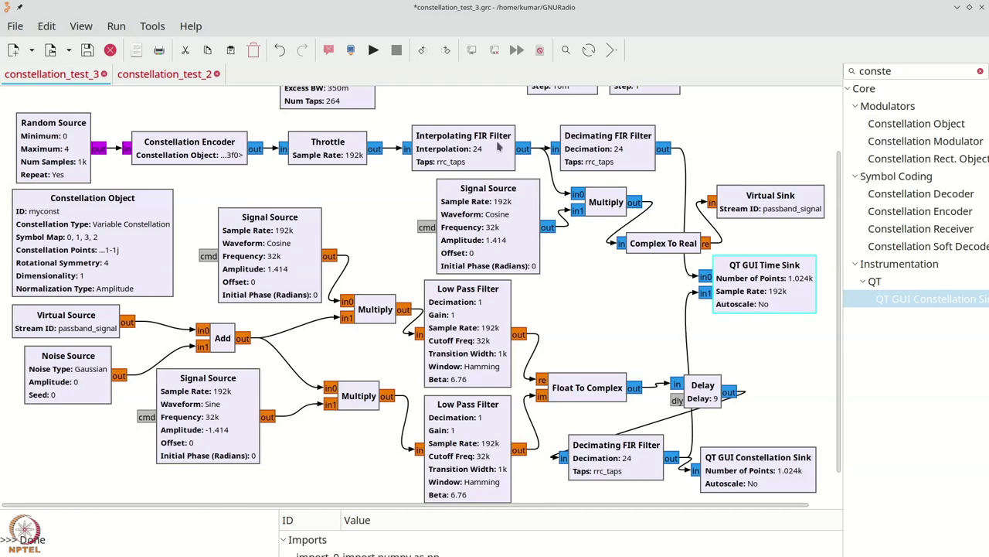
Step: Run the flowgraph and magnify the four-signal time plot around 3.02 to 3.07 ms
{"action": "left_click", "coordinate": [373, 49]}
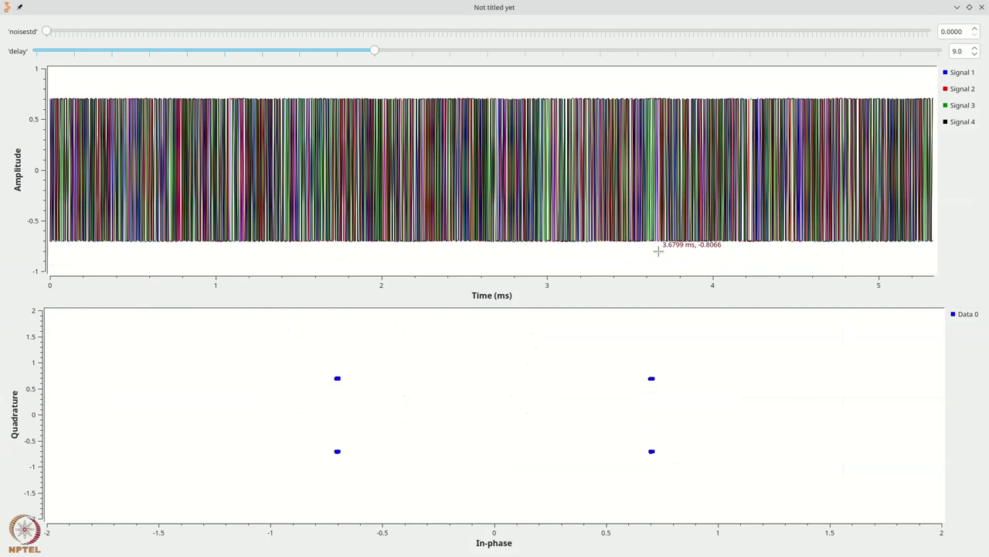
{"action": "right_click", "coordinate": [566, 93]}
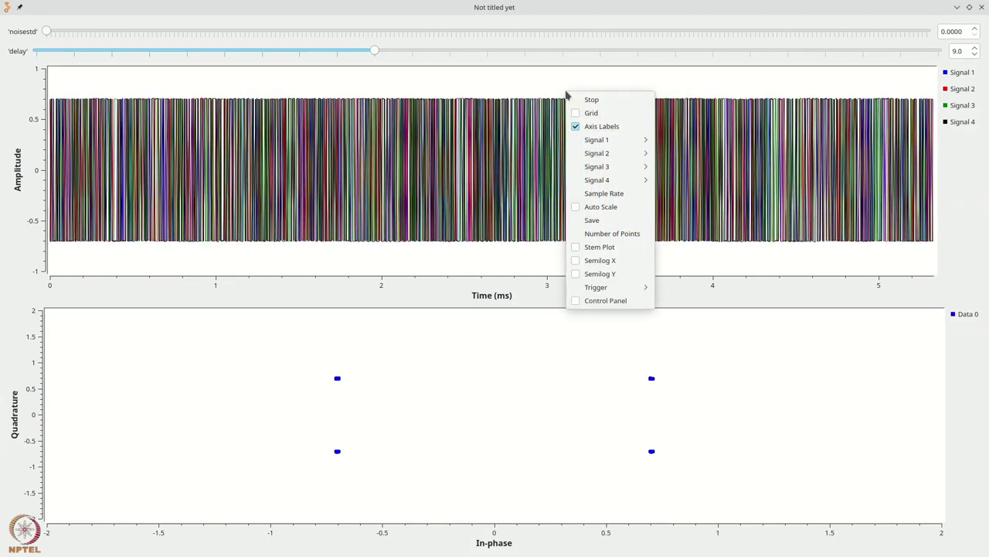
{"action": "left_click", "coordinate": [565, 90]}
{"action": "left_click_drag", "start_coordinate": [525, 90], "coordinate": [582, 237]}
{"action": "left_click_drag", "start_coordinate": [446, 69], "coordinate": [575, 279]}
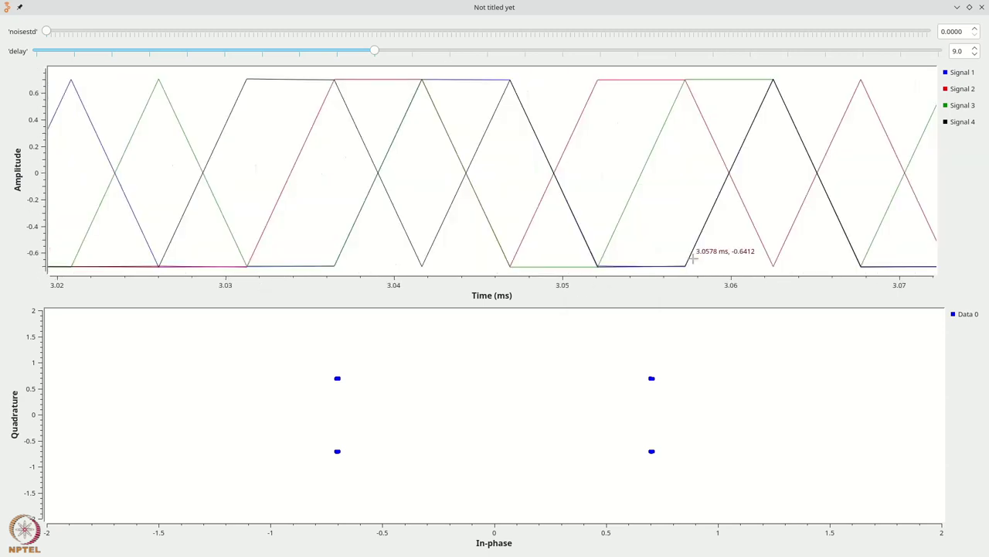
Step: Hide Signal 2 and Signal 4, and compare Signals 1 and 3 over about 1.3 to 2 ms of the time plot
{"action": "left_click", "coordinate": [963, 89]}
{"action": "left_click", "coordinate": [963, 122]}
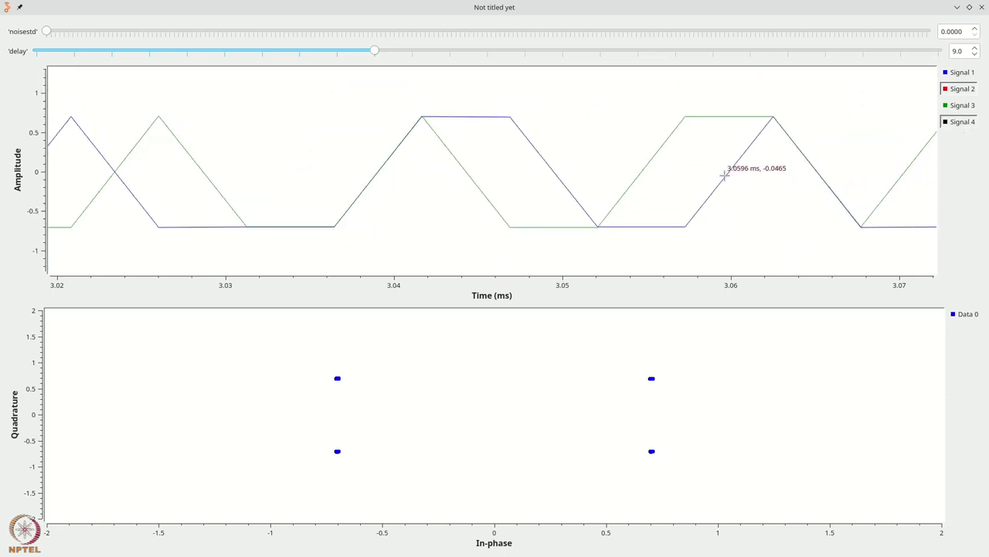
{"action": "right_click", "coordinate": [657, 167]}
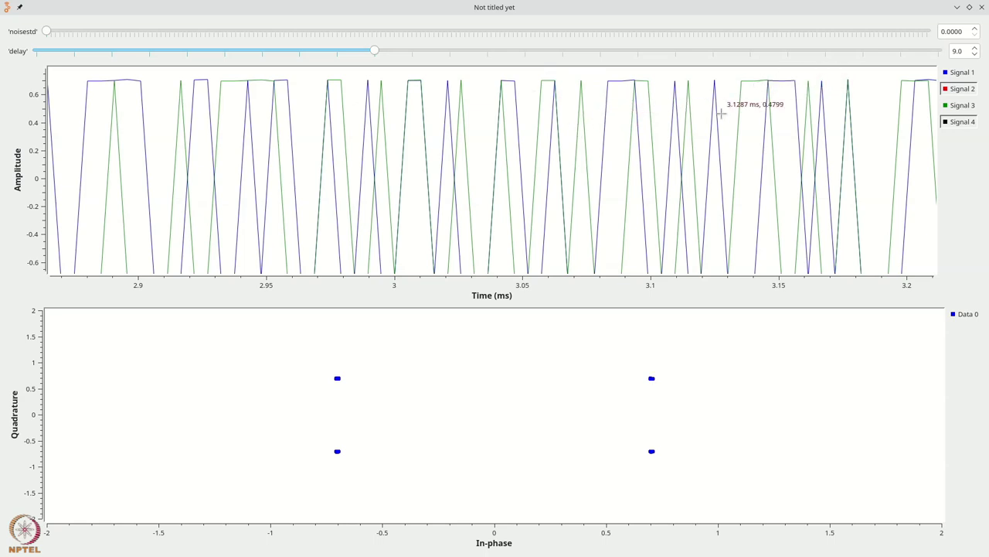
{"action": "right_click", "coordinate": [439, 160]}
{"action": "right_click", "coordinate": [510, 147]}
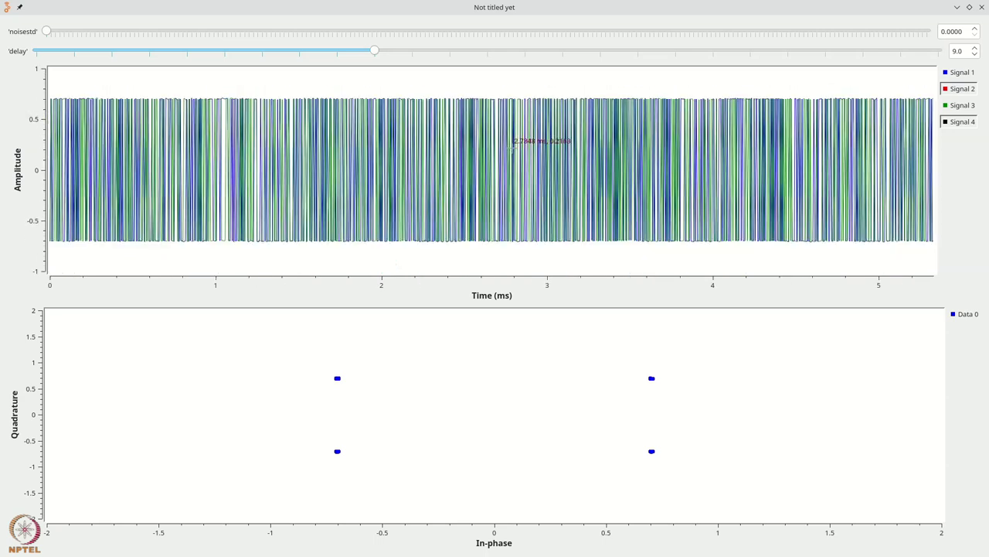
{"action": "left_click_drag", "start_coordinate": [262, 78], "coordinate": [378, 271]}
{"action": "left_click_drag", "start_coordinate": [258, 78], "coordinate": [271, 92]}
{"action": "right_click", "coordinate": [316, 111]}
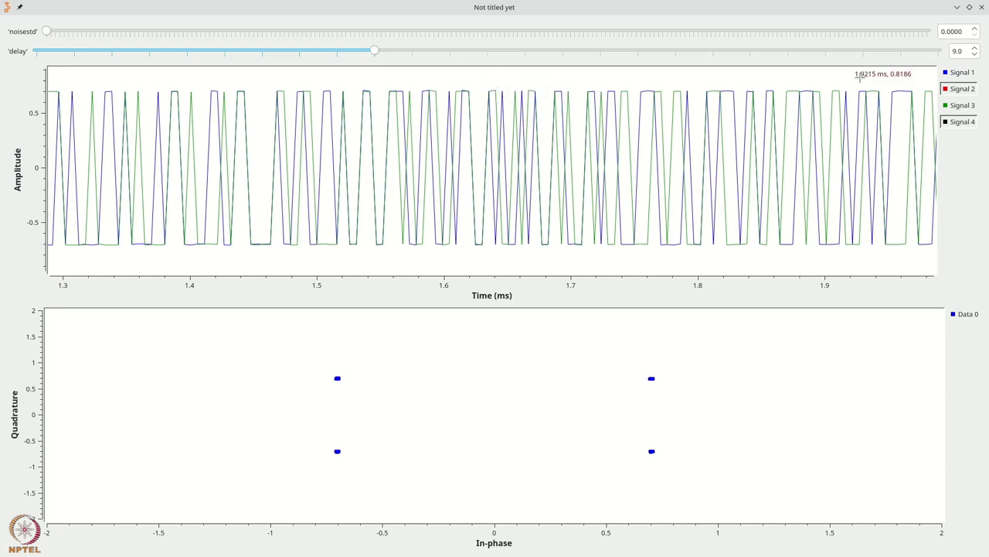
Step: Alternately hide and show Signal 1 and Signal 3 to compare the transmitted and received in-phase waveforms for a time shift
{"action": "left_click", "coordinate": [962, 106]}
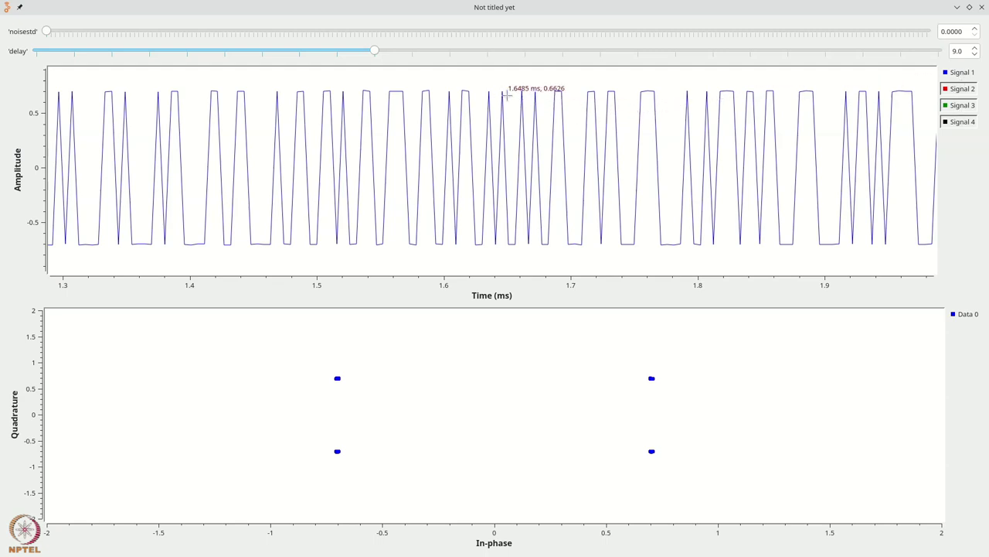
{"action": "left_click", "coordinate": [963, 110]}
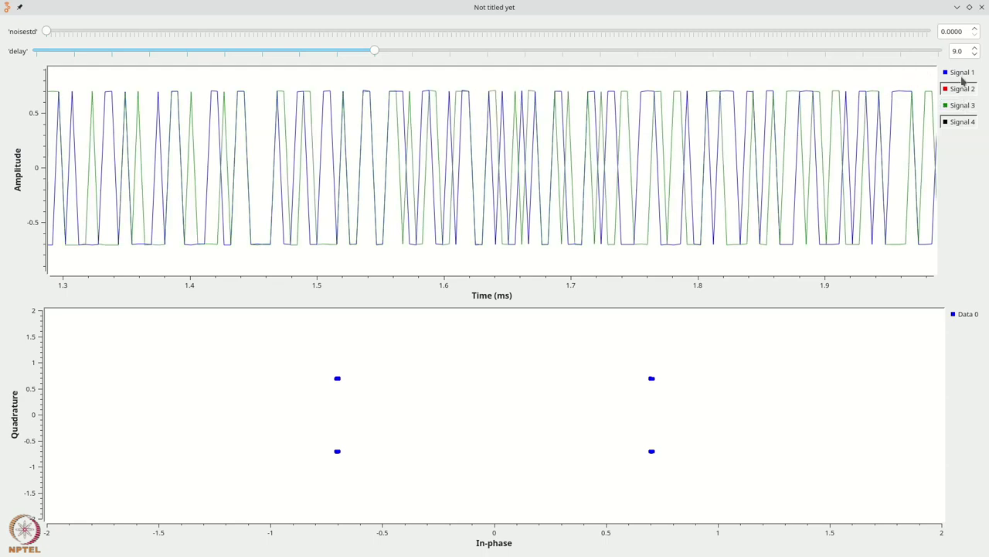
{"action": "left_click", "coordinate": [963, 75]}
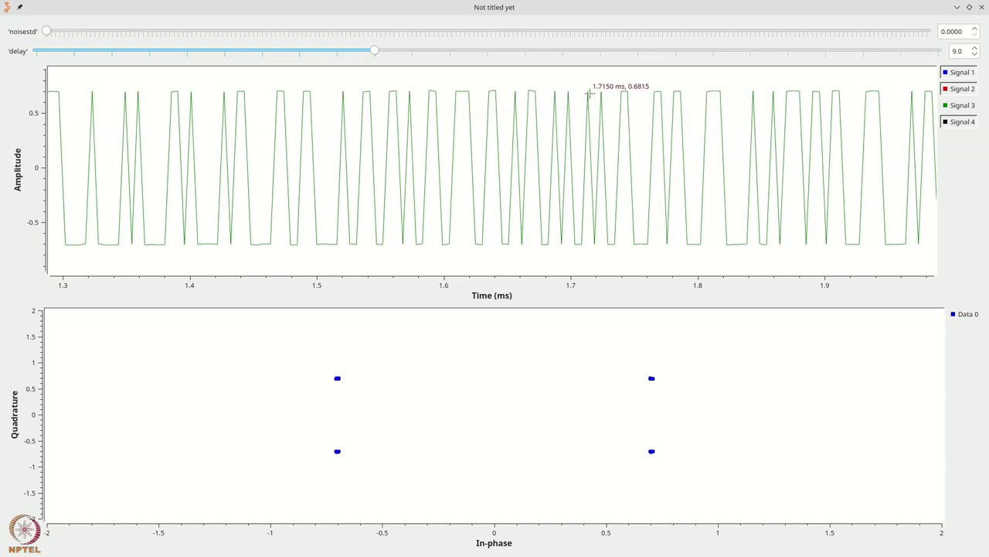
{"action": "left_click", "coordinate": [963, 75]}
{"action": "left_click", "coordinate": [963, 75]}
{"action": "left_click", "coordinate": [964, 75]}
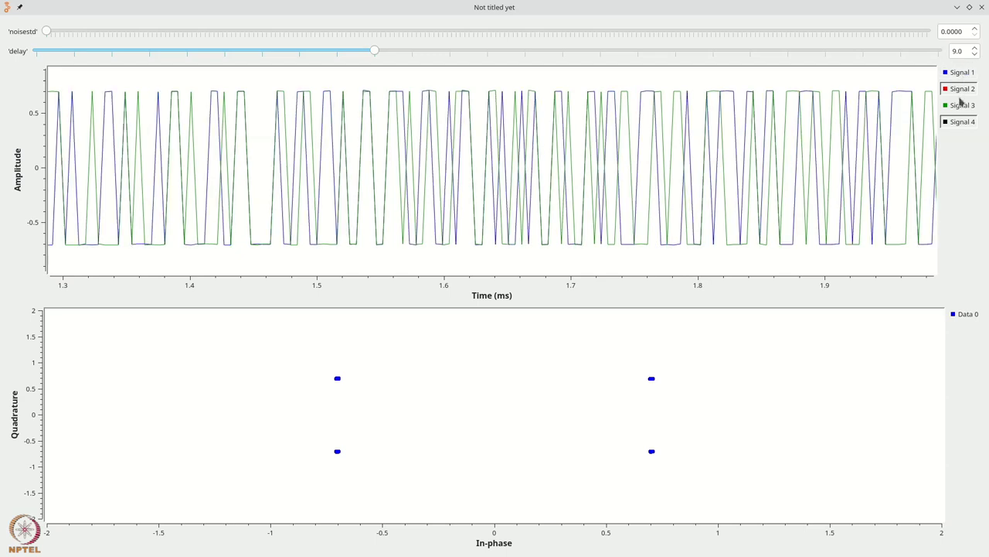
{"action": "left_click", "coordinate": [961, 105]}
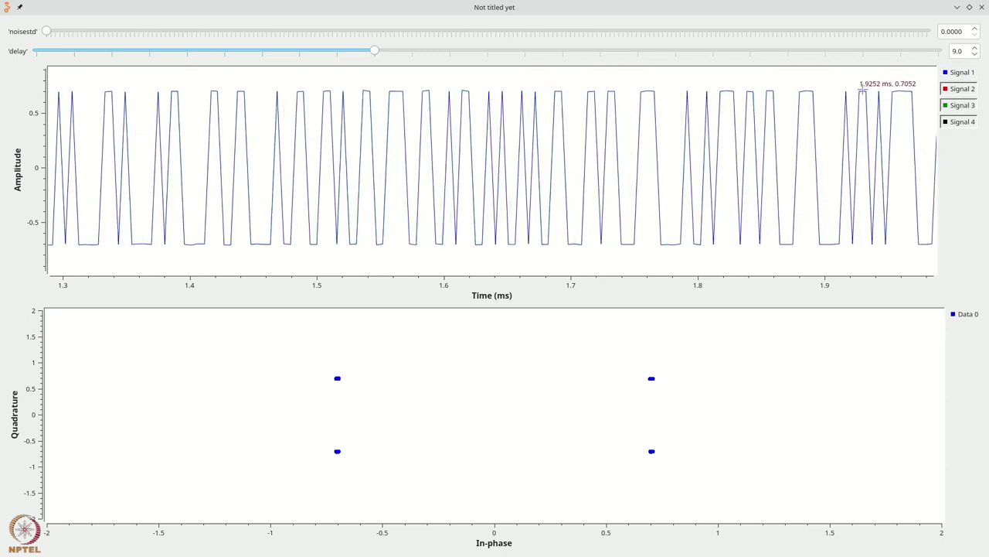
{"action": "left_click", "coordinate": [959, 105]}
{"action": "left_click", "coordinate": [958, 73]}
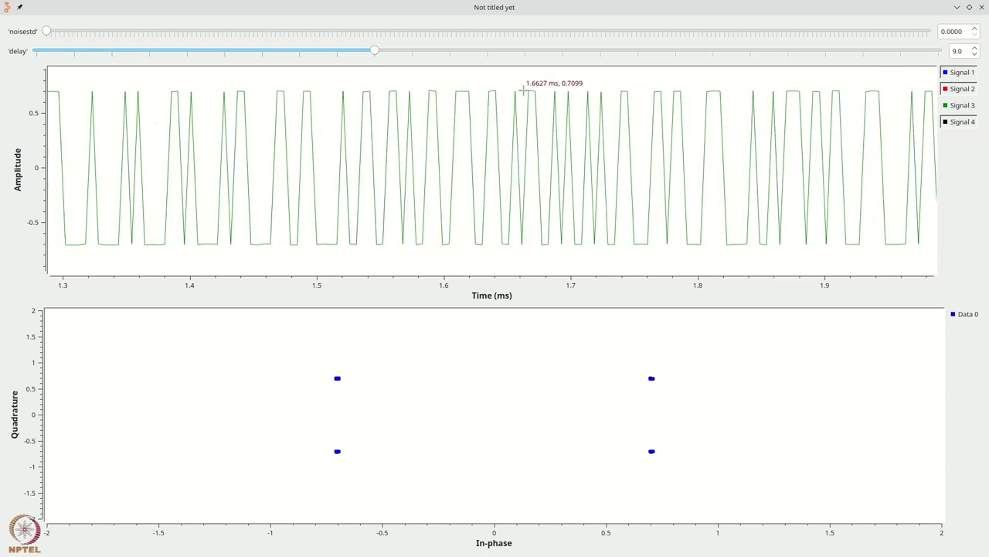
{"action": "left_click", "coordinate": [961, 73]}
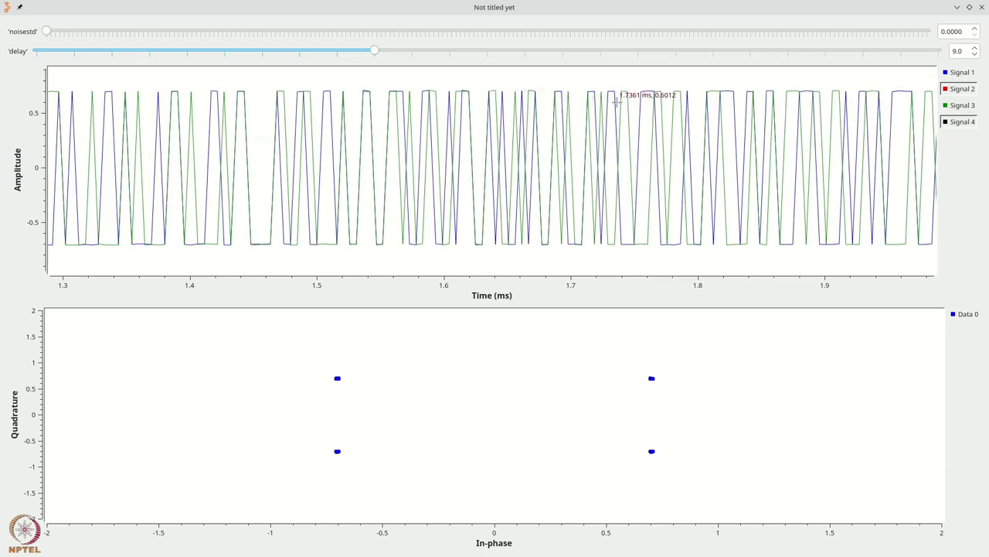
{"action": "left_click", "coordinate": [963, 73]}
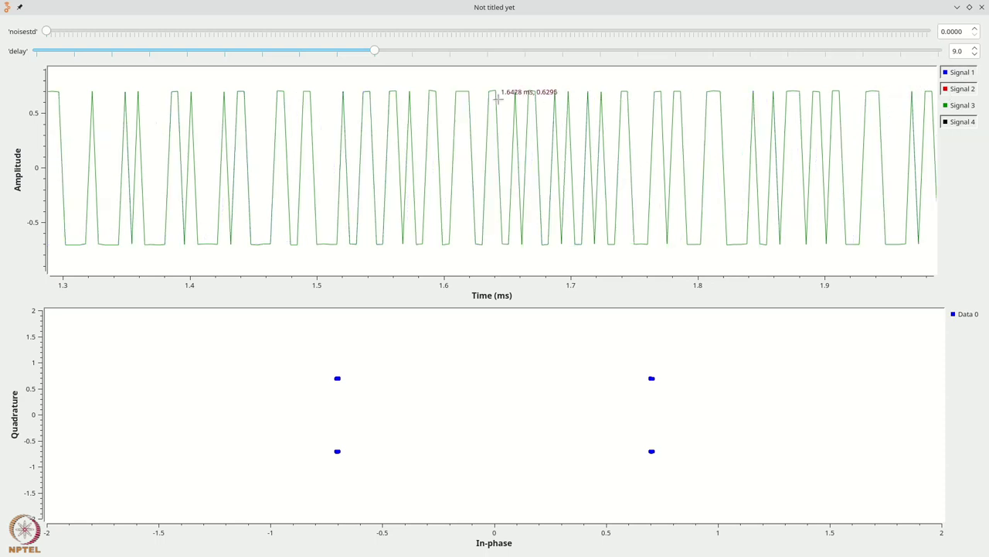
{"action": "left_click", "coordinate": [961, 105]}
{"action": "left_click", "coordinate": [960, 73]}
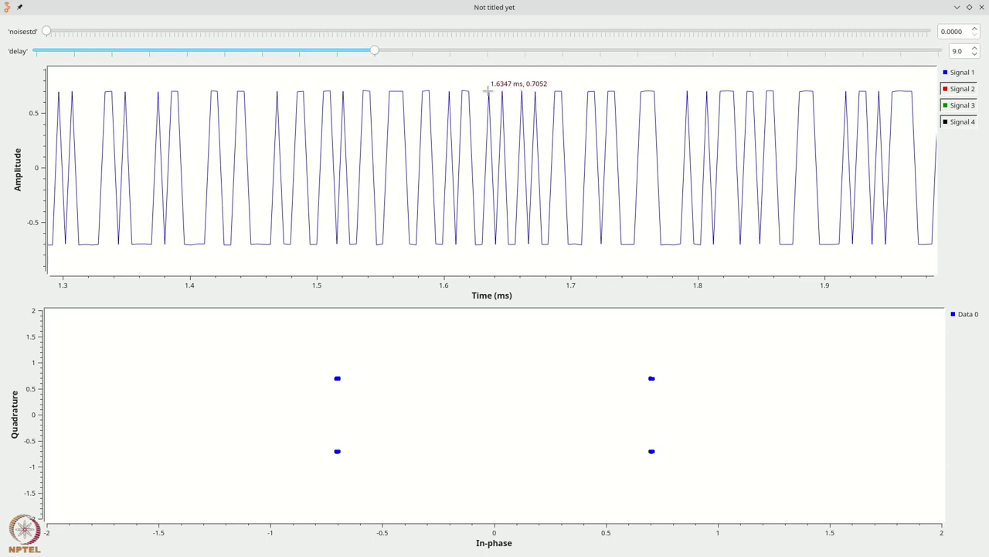
{"action": "left_click", "coordinate": [958, 105]}
{"action": "left_click", "coordinate": [961, 76]}
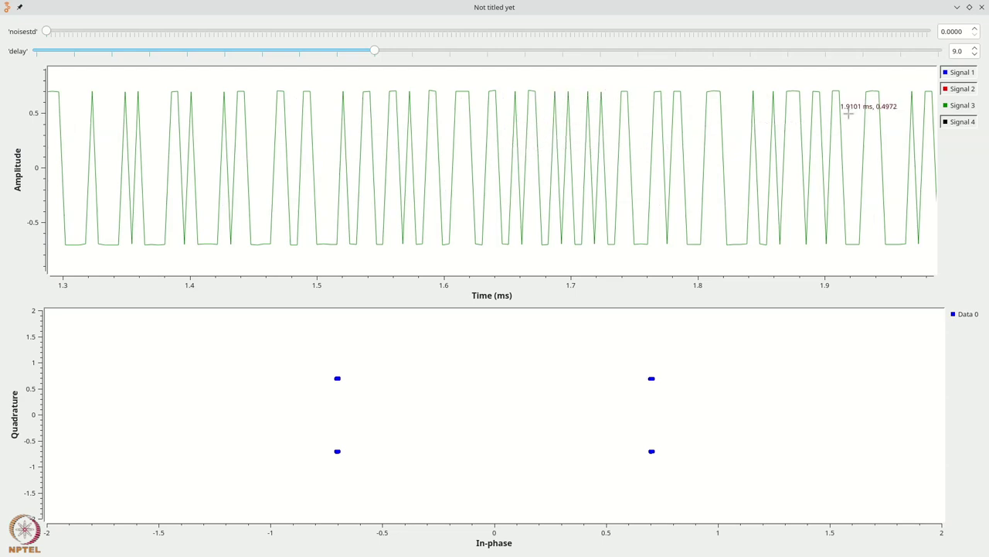
{"action": "left_click", "coordinate": [969, 77]}
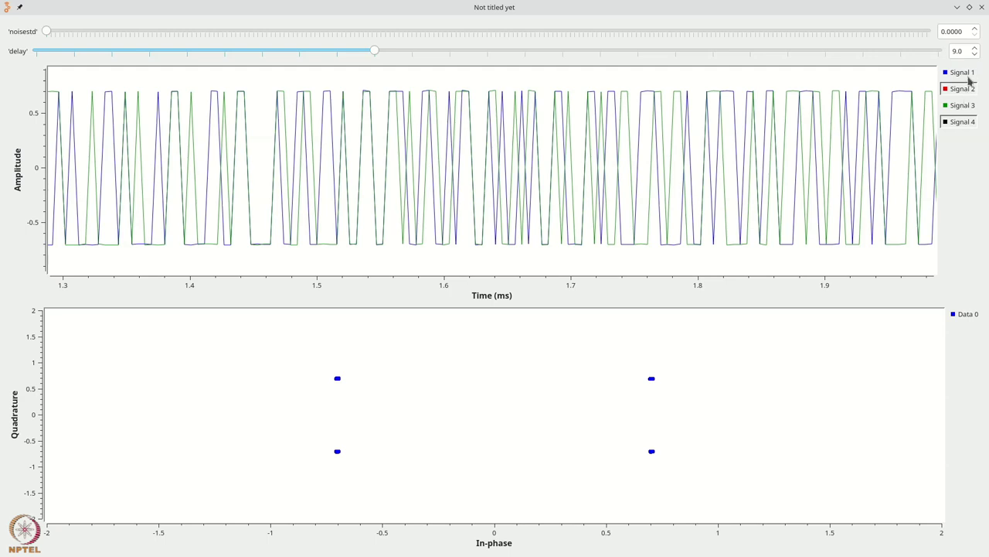
Step: Show Signals 2 and 4 in place of Signals 1 and 3, and isolate Signal 2 to examine the quadrature waveform
{"action": "left_click", "coordinate": [967, 74]}
{"action": "left_click", "coordinate": [964, 91]}
{"action": "left_click", "coordinate": [955, 123]}
{"action": "left_click", "coordinate": [959, 108]}
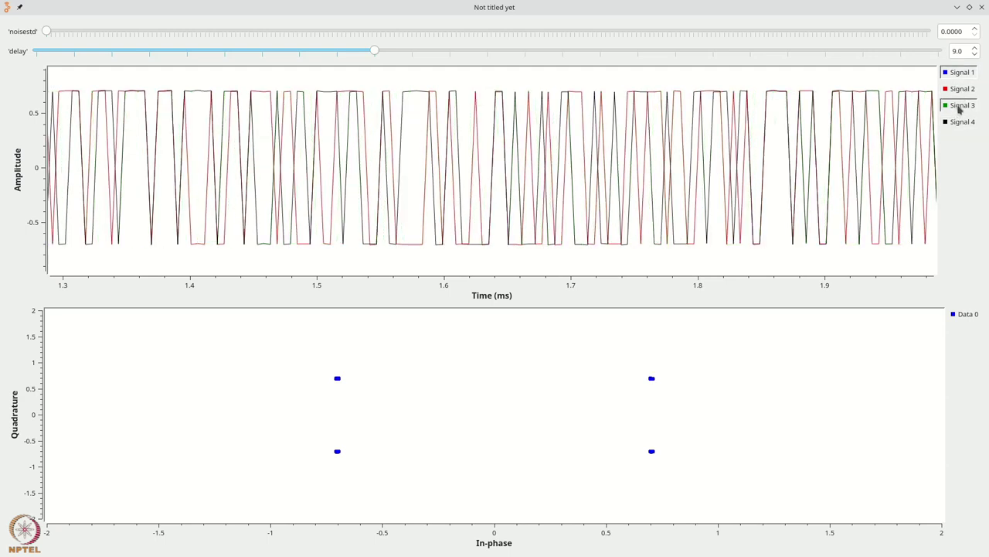
{"action": "left_click", "coordinate": [956, 124]}
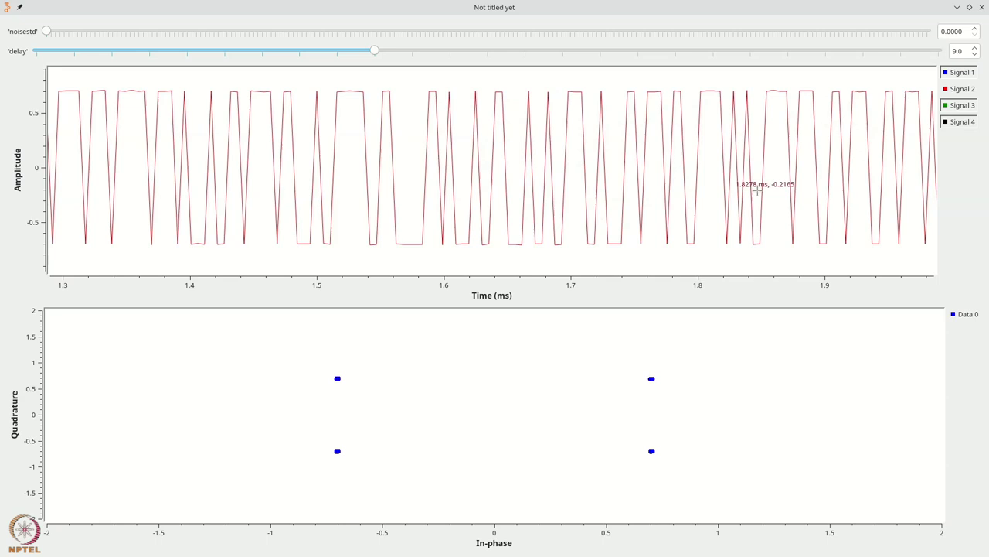
Step: Isolate Signal 4 in the time plot, compare it with Signal 2, and close the plot window
{"action": "left_click", "coordinate": [964, 89]}
{"action": "left_click", "coordinate": [964, 122]}
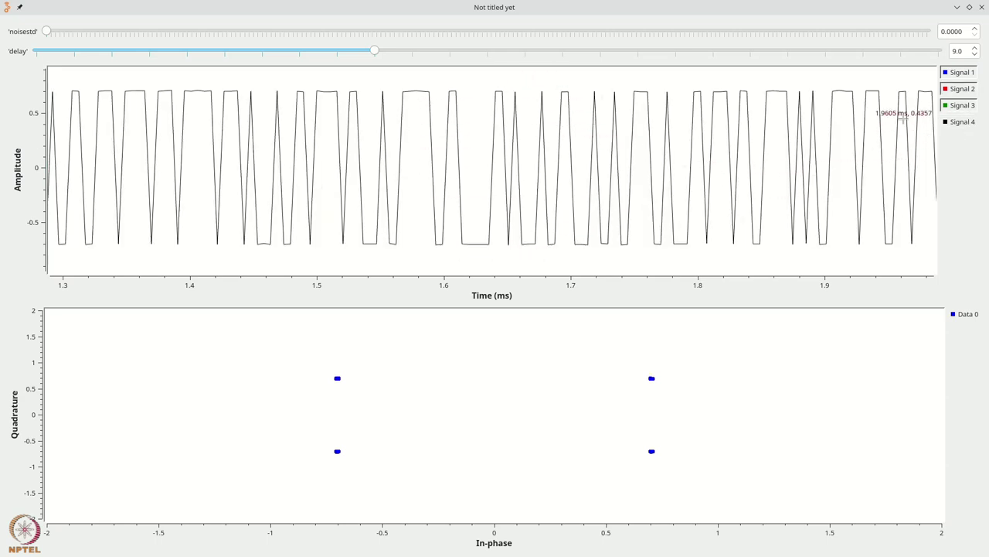
{"action": "left_click", "coordinate": [963, 91]}
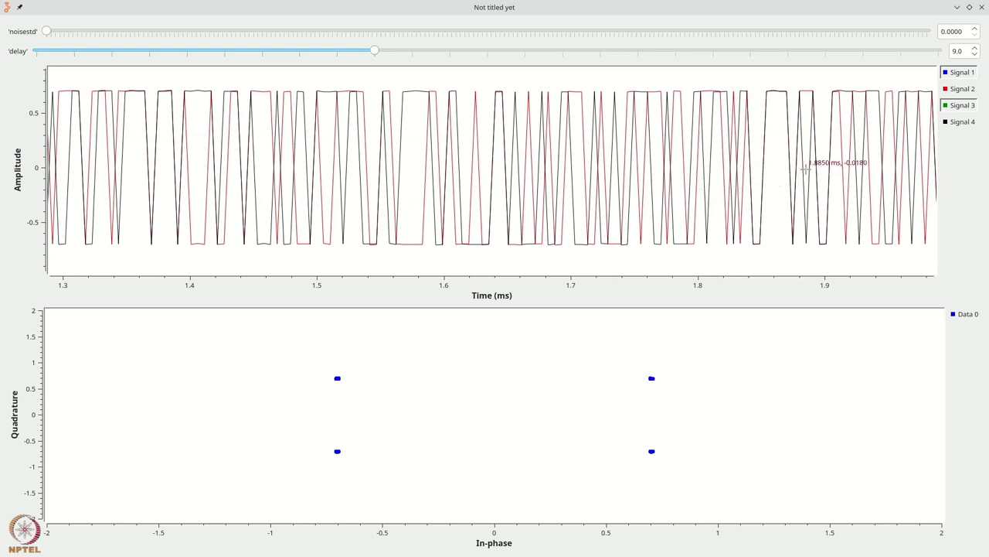
{"action": "left_click", "coordinate": [982, 7]}
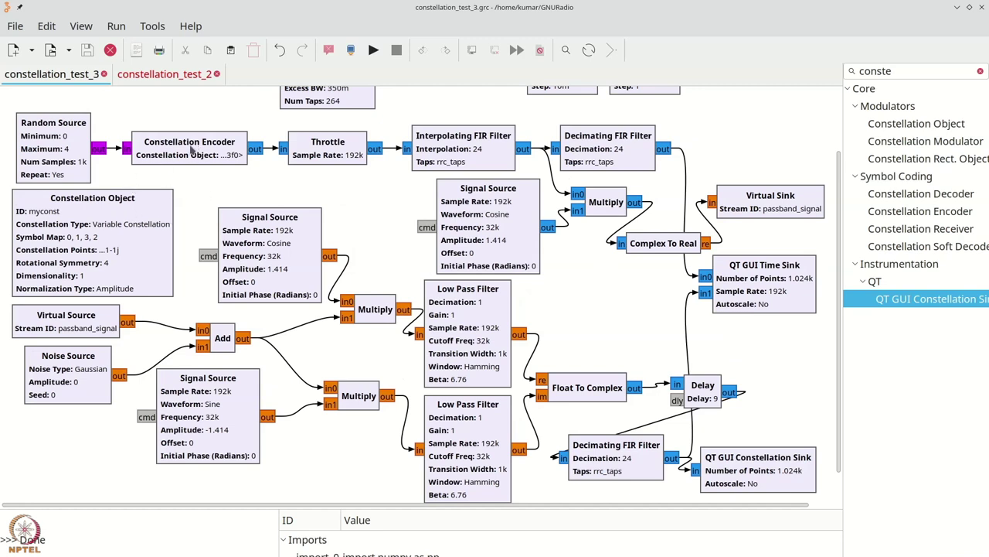
Step: Delete the Interpolating FIR Filter and the Constellation Encoder from the transmit chain, shifting the Throttle to make room
{"action": "scroll", "coordinate": [224, 186], "scroll_direction": "up", "scroll_amount": 1}
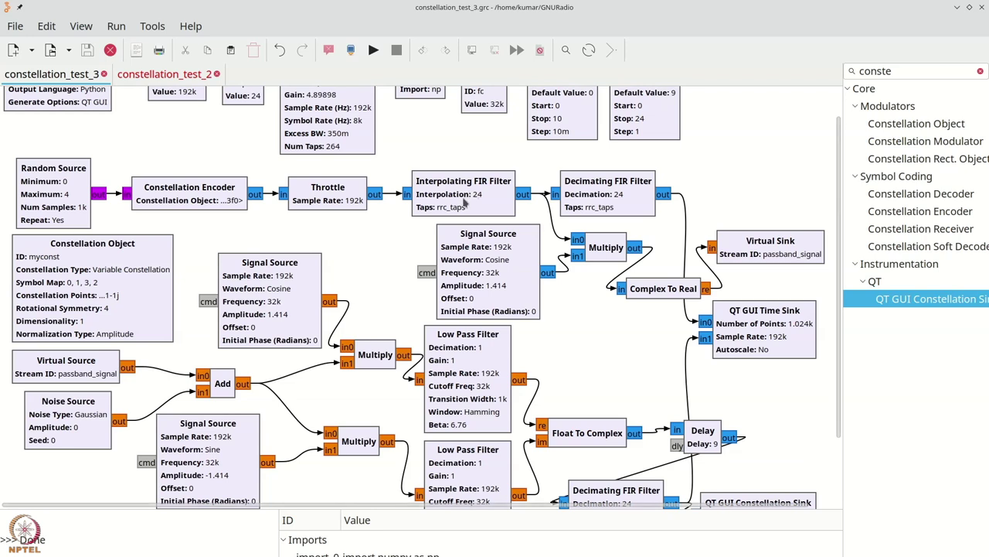
{"action": "scroll", "coordinate": [464, 203], "scroll_direction": "up", "scroll_amount": 1}
{"action": "scroll", "coordinate": [462, 209], "scroll_direction": "down", "scroll_amount": 1}
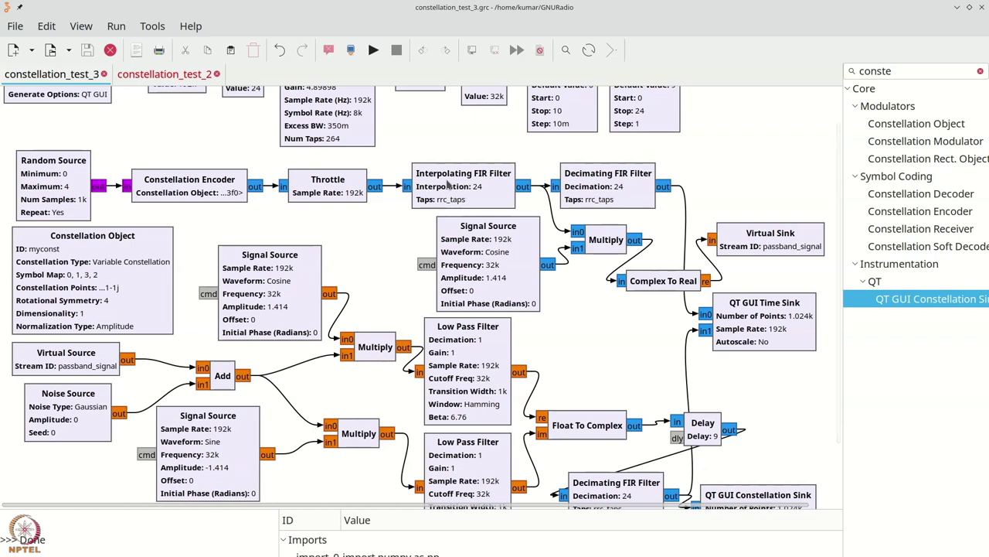
{"action": "left_click", "coordinate": [447, 182]}
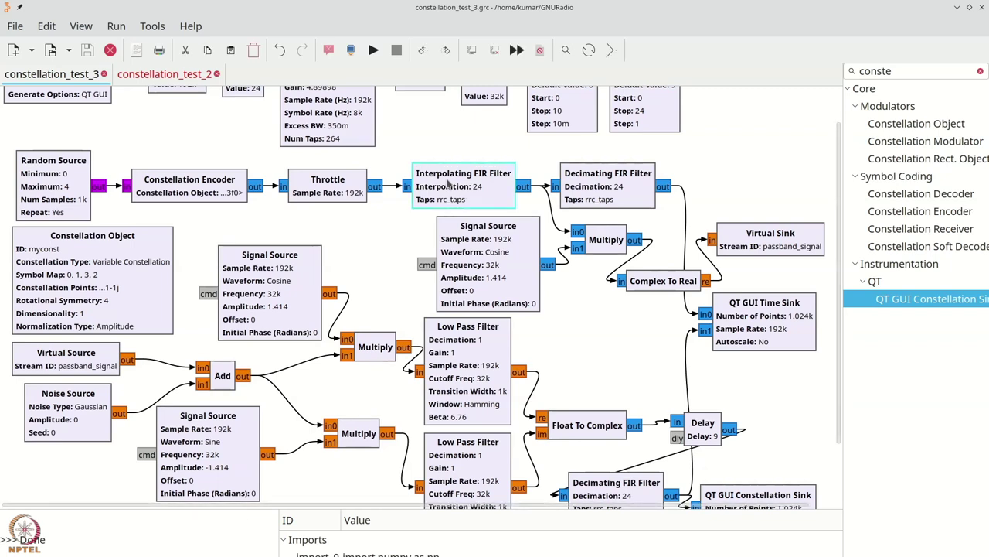
{"action": "key", "text": "Delete"}
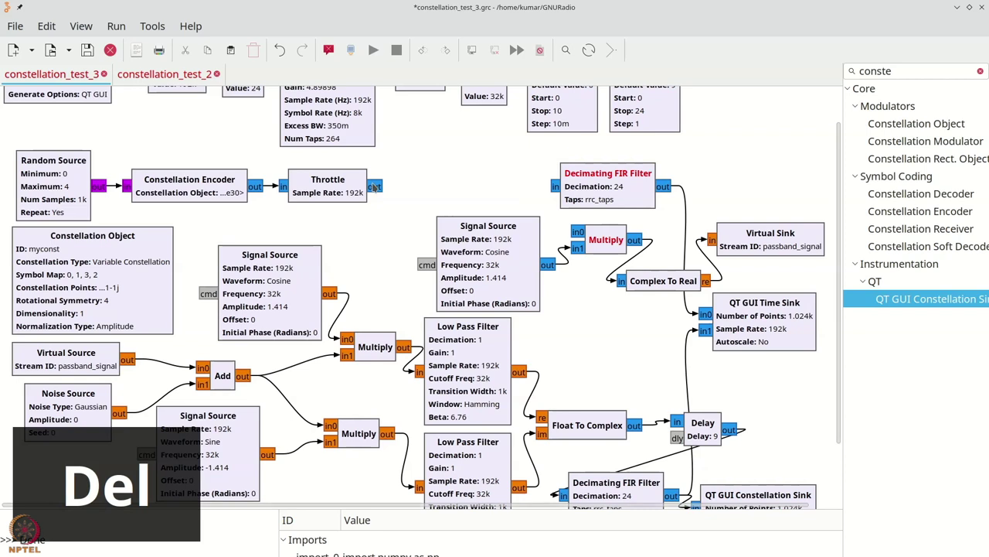
{"action": "left_click_drag", "start_coordinate": [316, 178], "coordinate": [348, 177]}
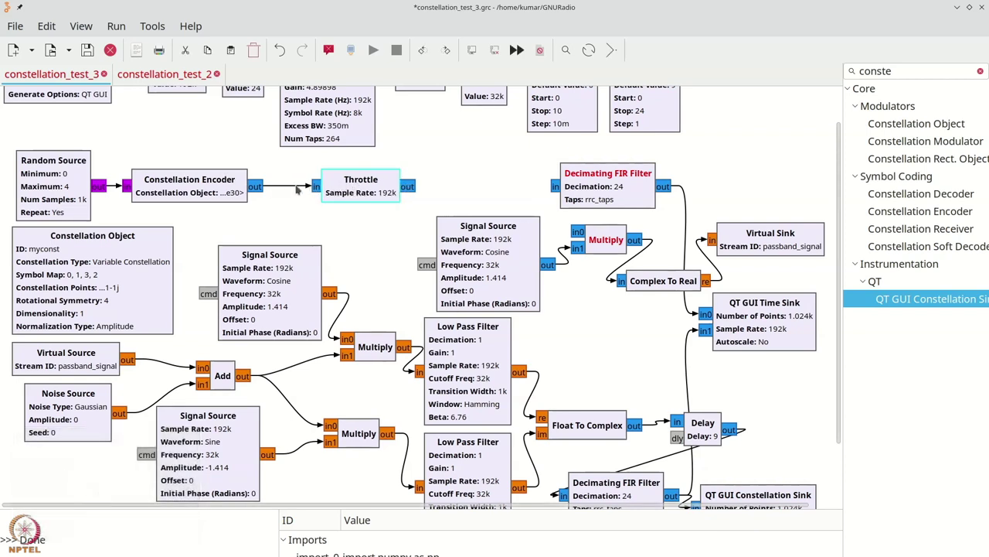
{"action": "left_click", "coordinate": [205, 181]}
{"action": "key", "text": "Delete"}
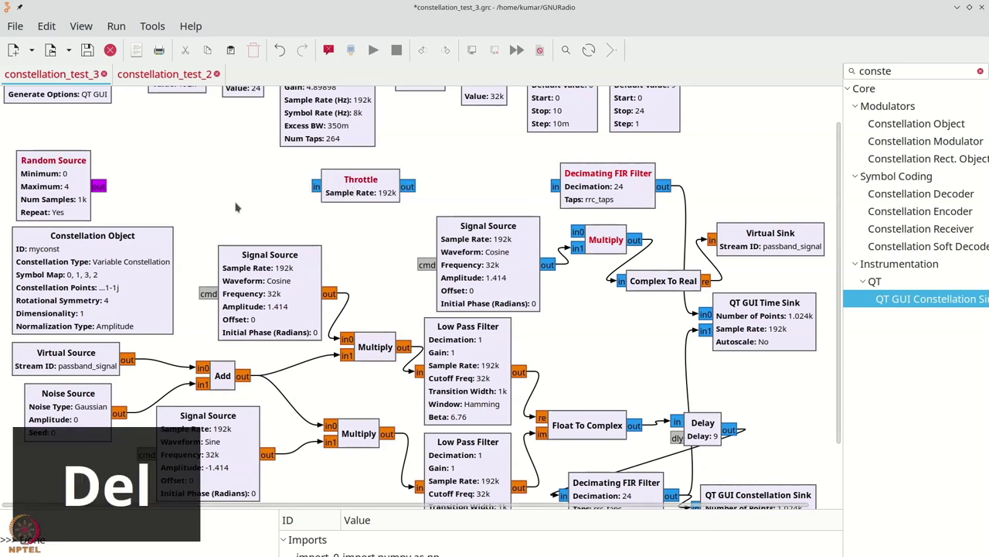
Step: Find the Constellation Modulator block, place it after the Random Source, and wire it between the Random Source and the Throttle
{"action": "key", "text": "ctrl+f"}
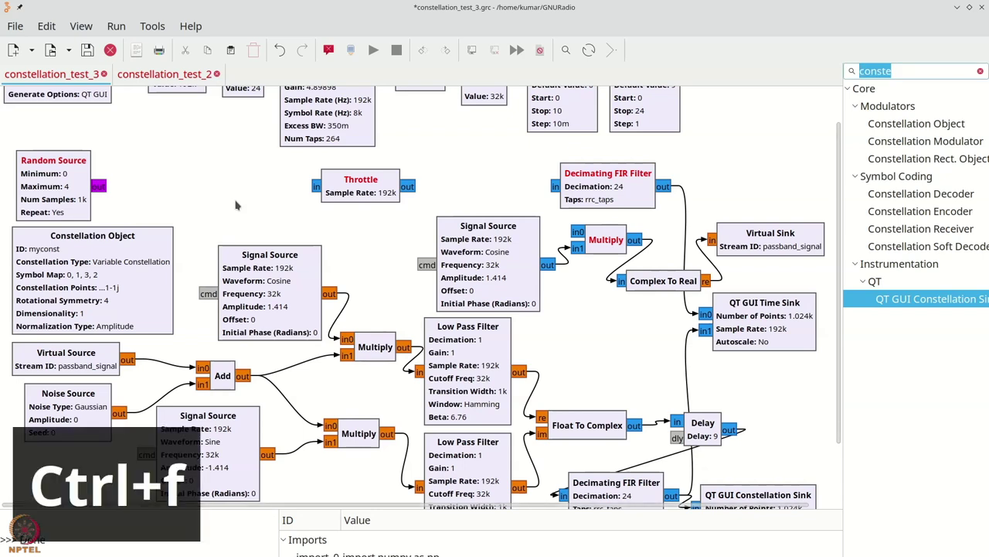
{"action": "type", "text": "mod"}
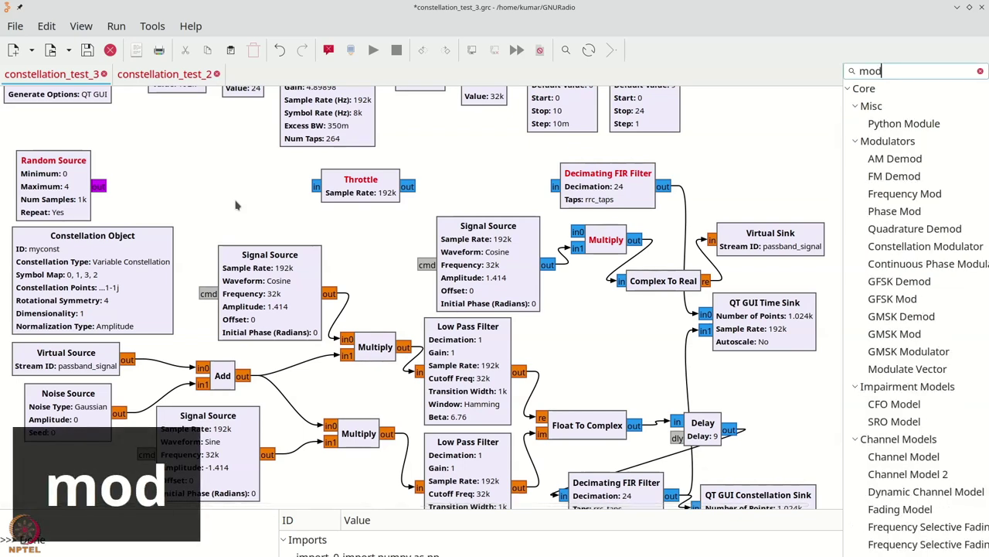
{"action": "type", "text": "u"}
{"action": "left_click_drag", "start_coordinate": [916, 195], "coordinate": [180, 157]}
{"action": "left_click", "coordinate": [102, 187]}
{"action": "left_click", "coordinate": [148, 183]}
{"action": "left_click", "coordinate": [280, 196]}
Step: Configure the Constellation Modulator with constellation myconst, differential encoding No and samples per symbol sps
{"action": "double_click", "coordinate": [218, 193]}
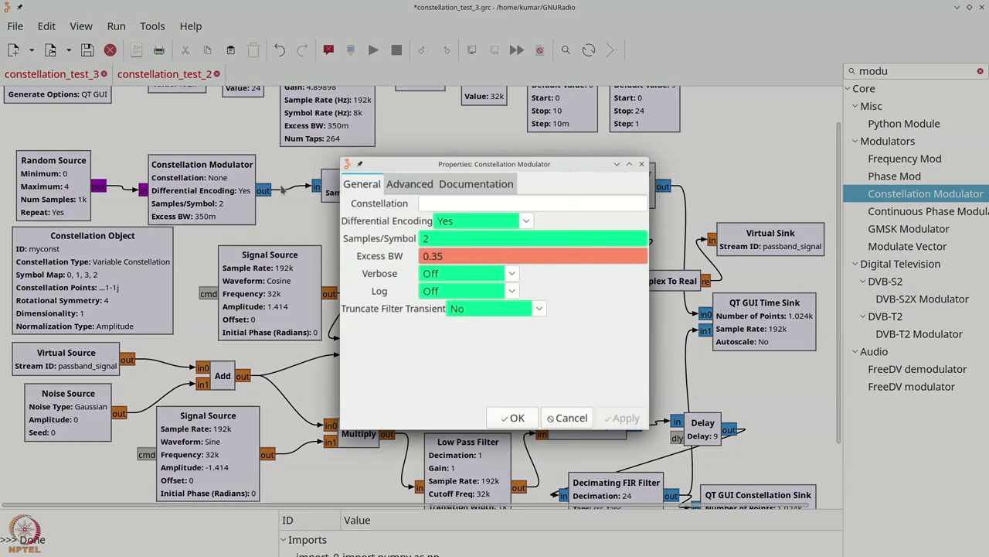
{"action": "double_click", "coordinate": [458, 251]}
{"action": "left_click", "coordinate": [446, 204]}
{"action": "type", "text": "m"}
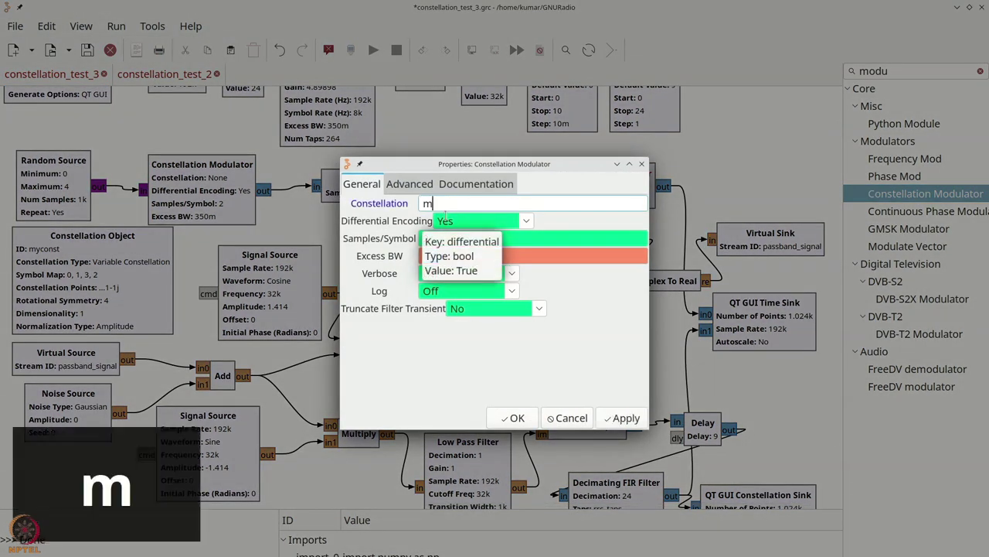
{"action": "type", "text": "yconst"}
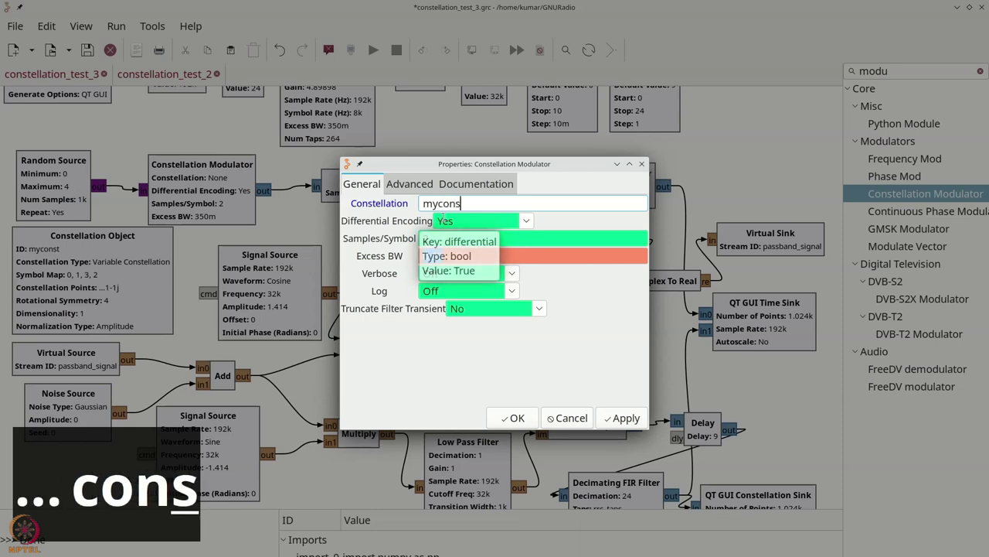
{"action": "left_click", "coordinate": [526, 222]}
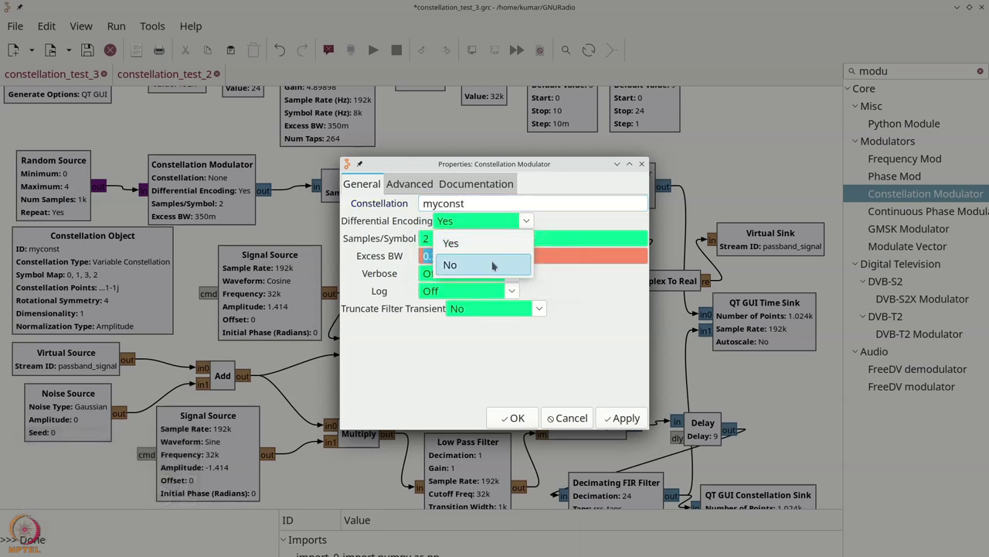
{"action": "left_click", "coordinate": [485, 263]}
{"action": "left_click", "coordinate": [434, 236]}
{"action": "type", "text": "sps"}
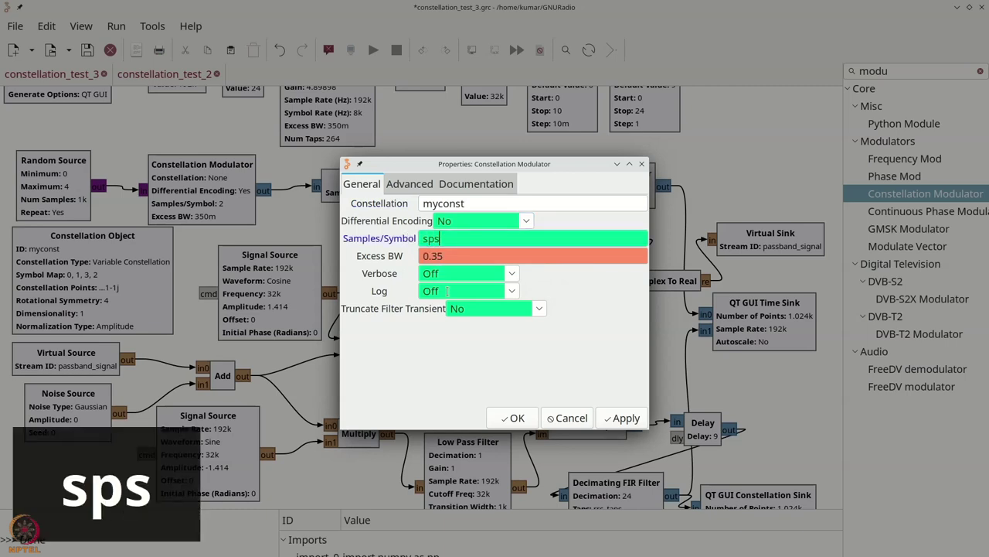
{"action": "left_click", "coordinate": [513, 416]}
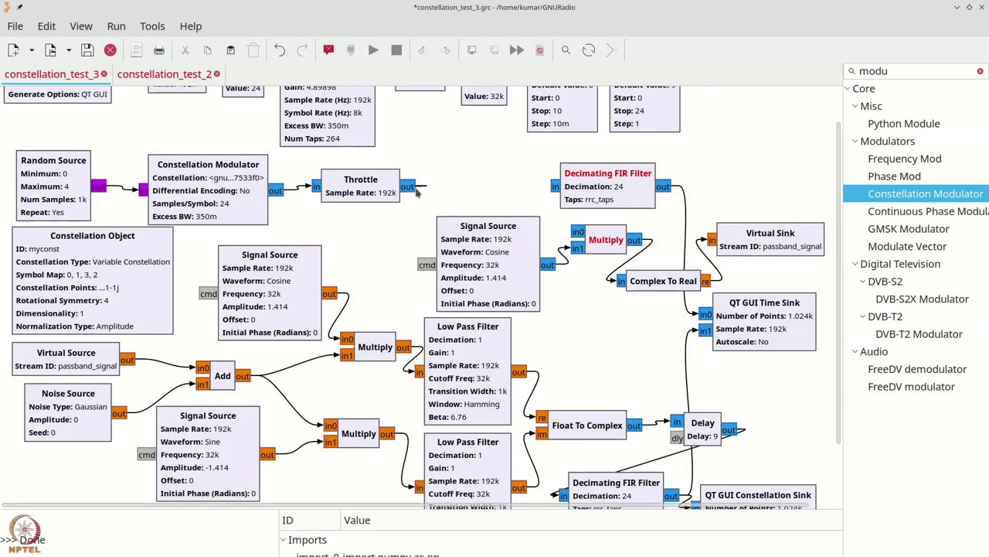
Step: Connect the Throttle output to the upper Decimating FIR Filter and to in0 of the transmit Multiply block, nudging the Constellation Modulator upward
{"action": "left_click", "coordinate": [558, 186]}
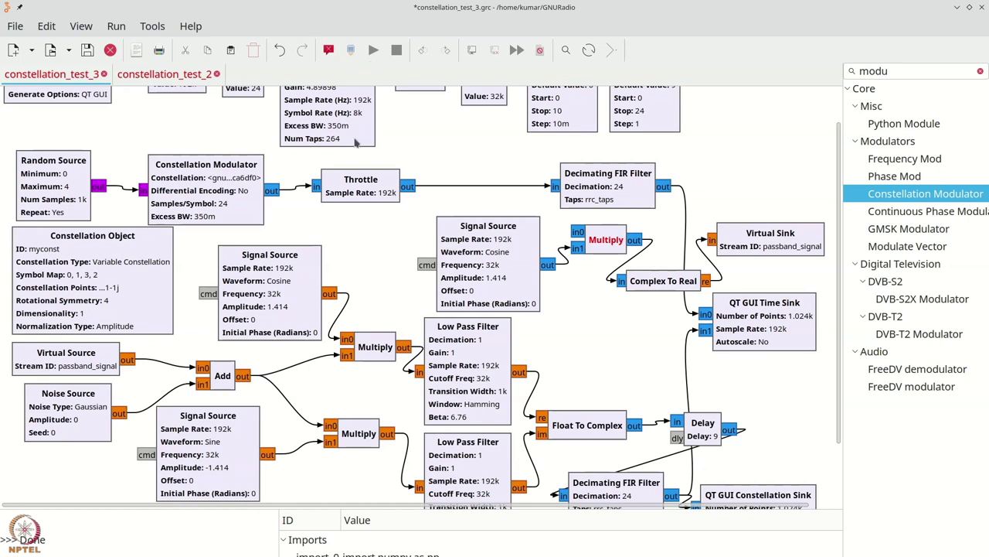
{"action": "left_click_drag", "start_coordinate": [237, 181], "coordinate": [233, 161]}
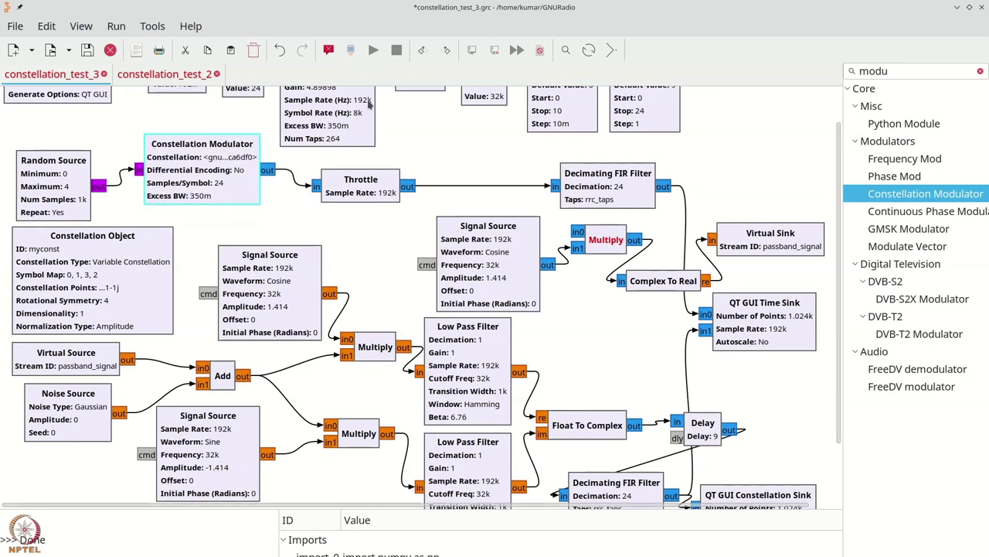
{"action": "left_click", "coordinate": [496, 201]}
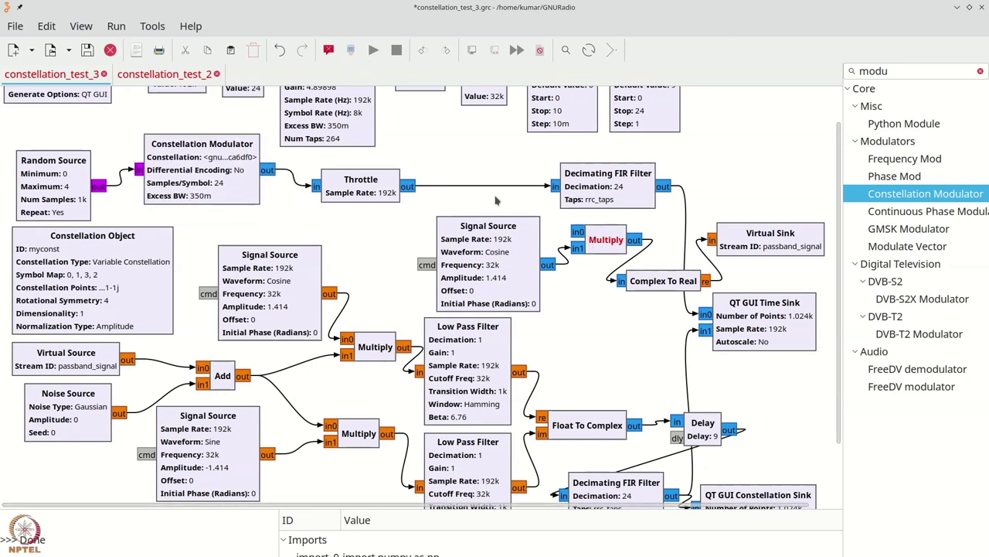
{"action": "left_click", "coordinate": [579, 232]}
Step: Run the flowgraph, hide Signals 3 and 4, examine Signals 1 and 2 over about 3.6 to 4.25 ms, and close the plots
{"action": "key", "text": "F6"}
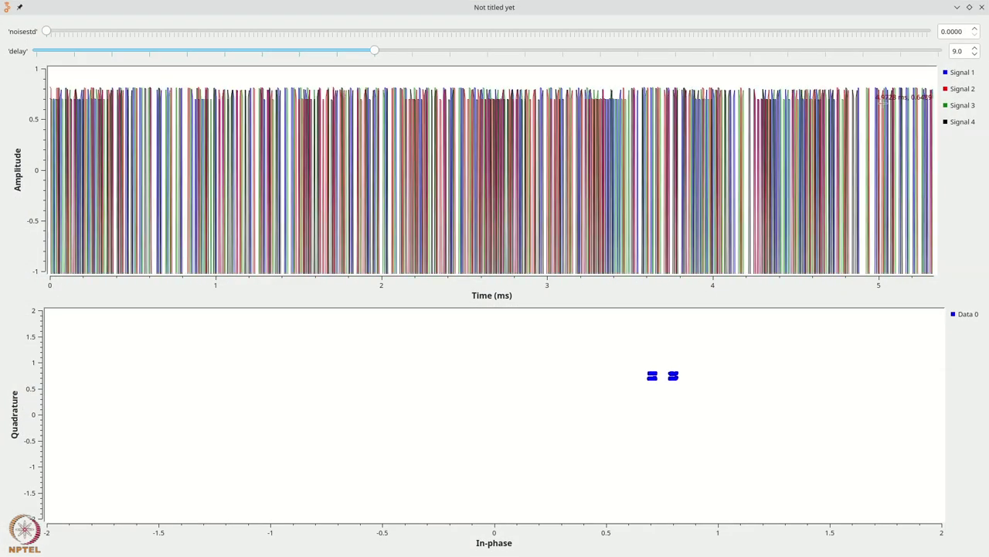
{"action": "left_click", "coordinate": [958, 106]}
{"action": "left_click", "coordinate": [959, 121]}
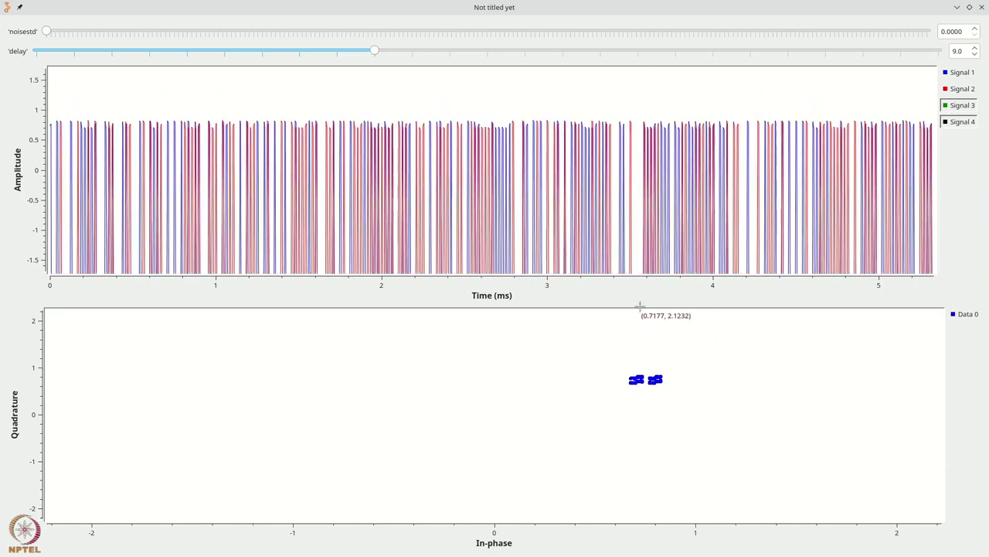
{"action": "left_click_drag", "start_coordinate": [649, 93], "coordinate": [756, 321]}
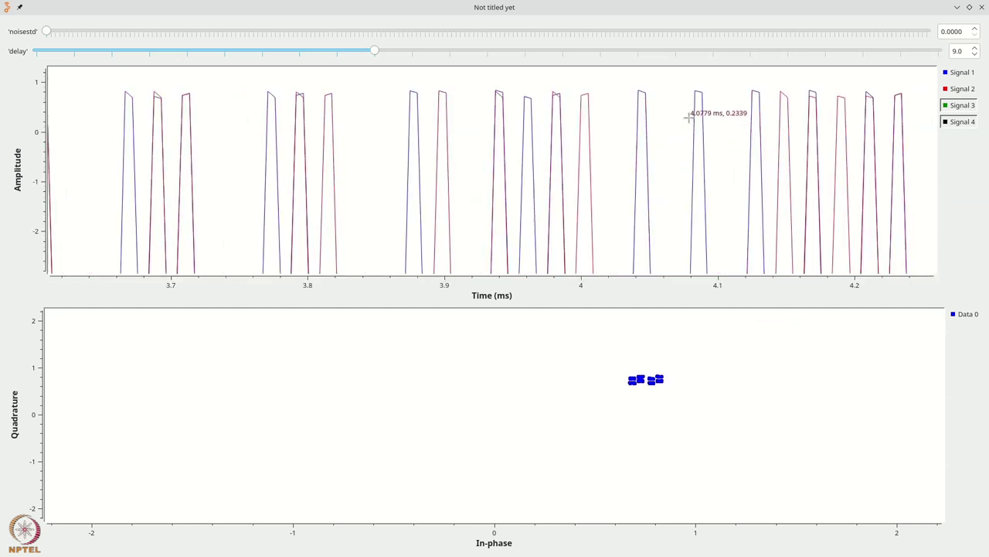
{"action": "right_click", "coordinate": [681, 147]}
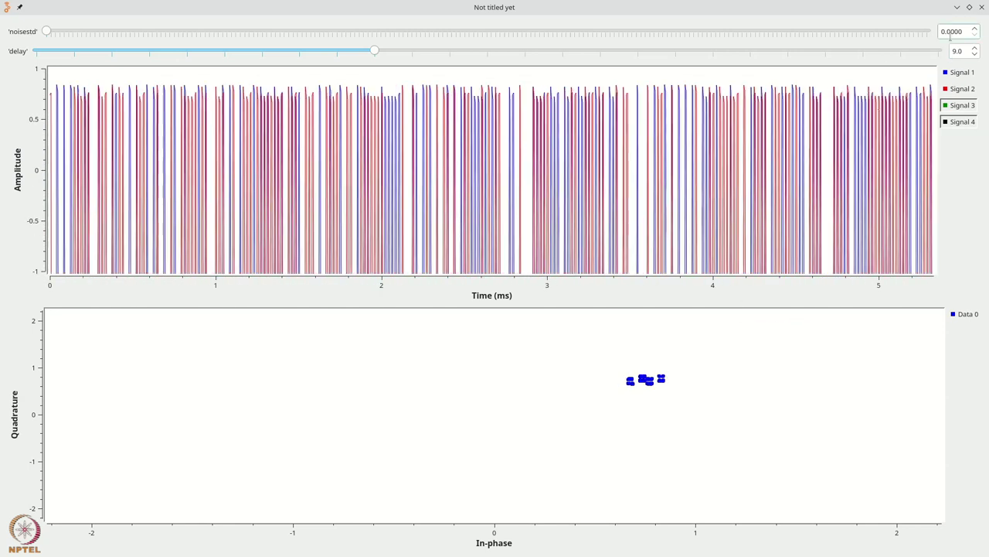
{"action": "right_click", "coordinate": [868, 128]}
{"action": "left_click", "coordinate": [861, 40]}
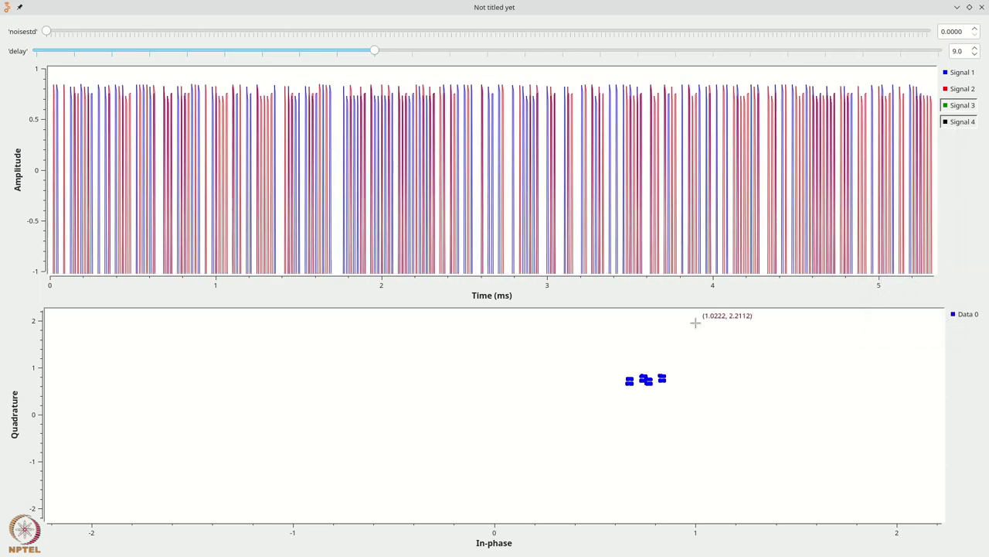
{"action": "left_click", "coordinate": [982, 7]}
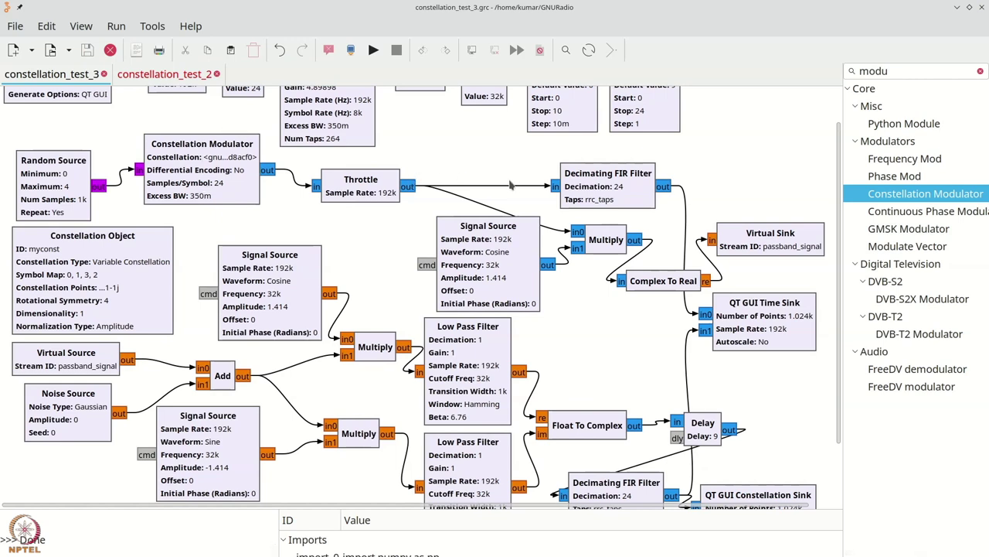
Step: Duplicate the delay QT GUI Range, place the copy beside the original, and set its default value to 0
{"action": "scroll", "coordinate": [562, 170], "scroll_direction": "up", "scroll_amount": 1}
{"action": "left_click", "coordinate": [647, 133]}
{"action": "key", "text": "ctrl+c"}
{"action": "key", "text": "ctrl+v"}
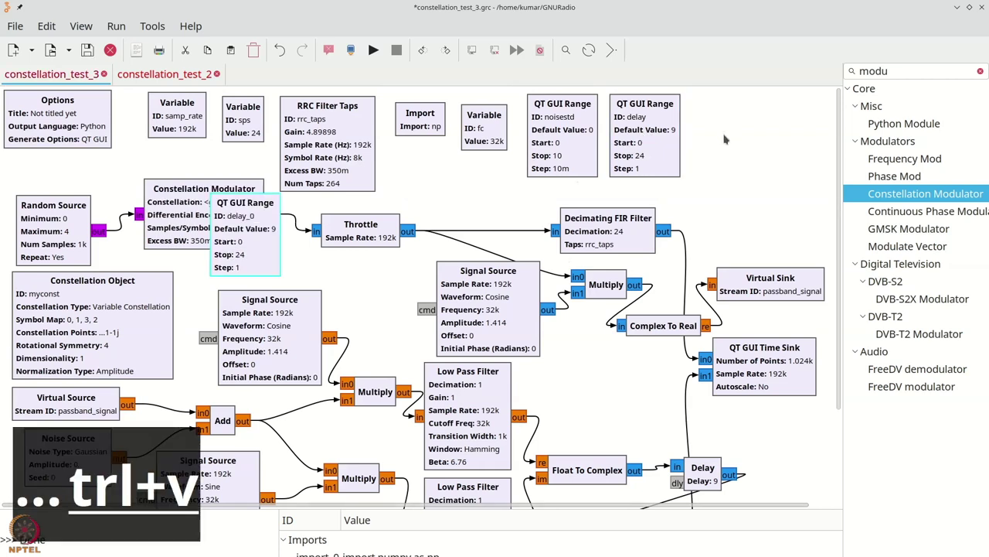
{"action": "left_click_drag", "start_coordinate": [228, 199], "coordinate": [723, 92]}
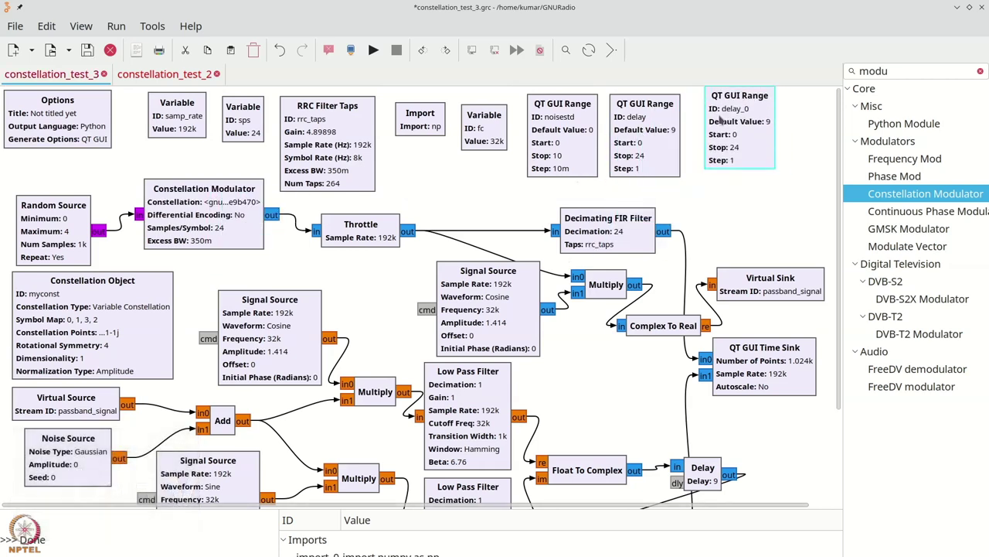
{"action": "double_click", "coordinate": [721, 114]}
{"action": "double_click", "coordinate": [455, 203]}
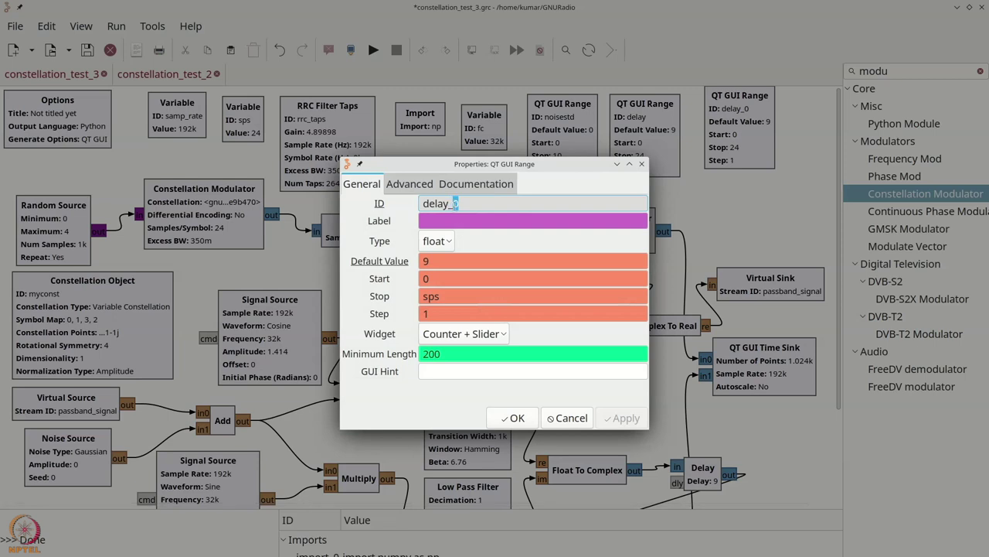
{"action": "double_click", "coordinate": [423, 260]}
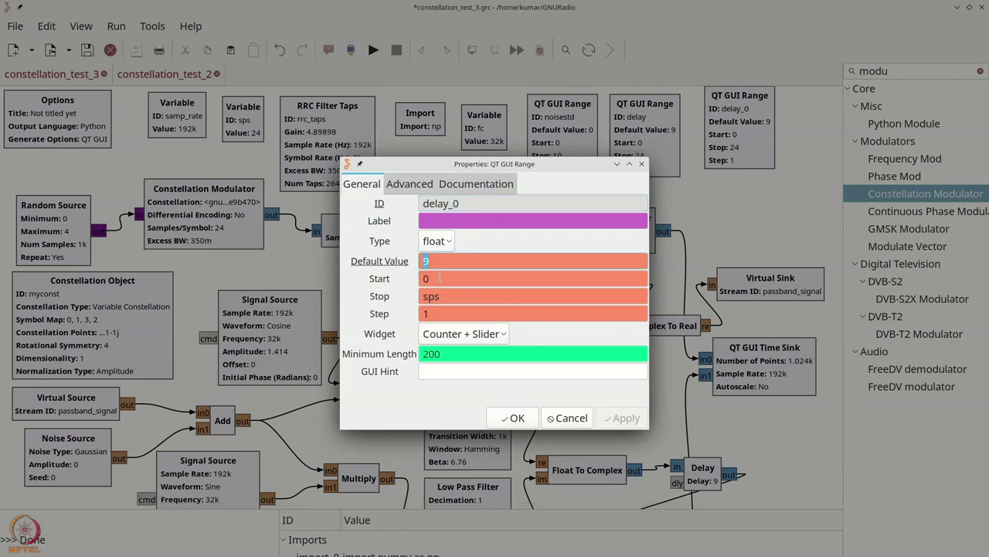
{"action": "type", "text": "0"}
{"action": "left_click", "coordinate": [513, 417]}
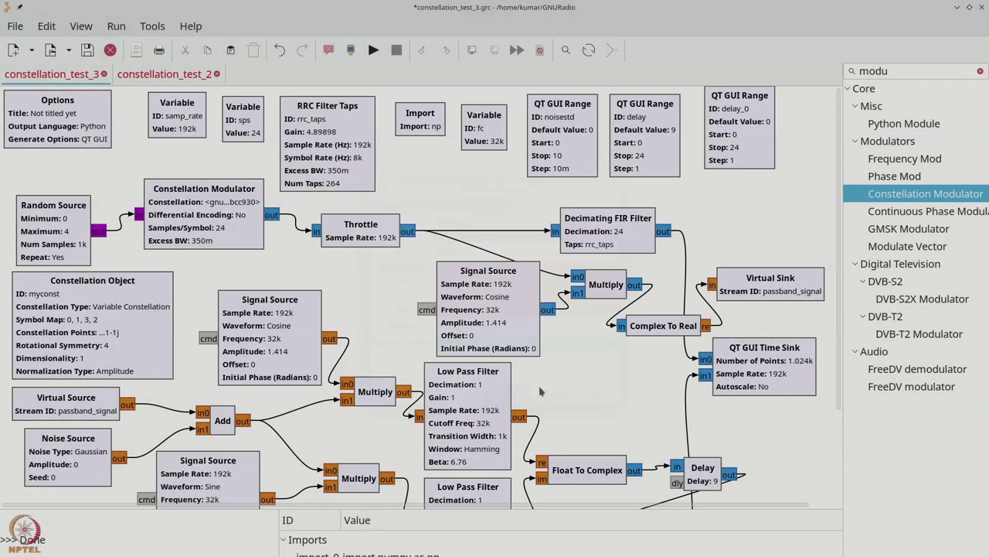
Step: Replace the direct link between the Throttle and the upper Decimating FIR Filter with a new Delay block
{"action": "left_click", "coordinate": [504, 234]}
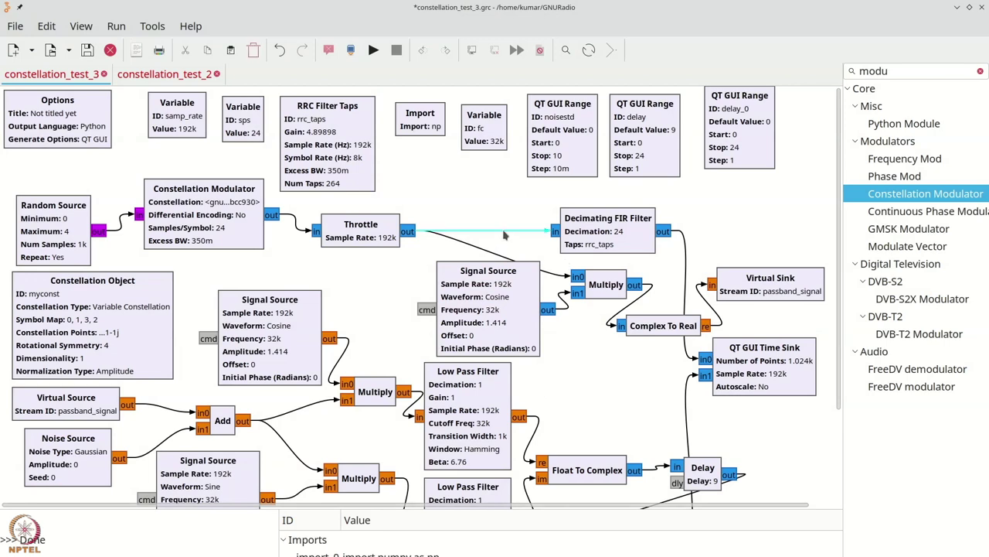
{"action": "key", "text": "Delete"}
{"action": "key", "text": "ctrl+f"}
{"action": "type", "text": "de"}
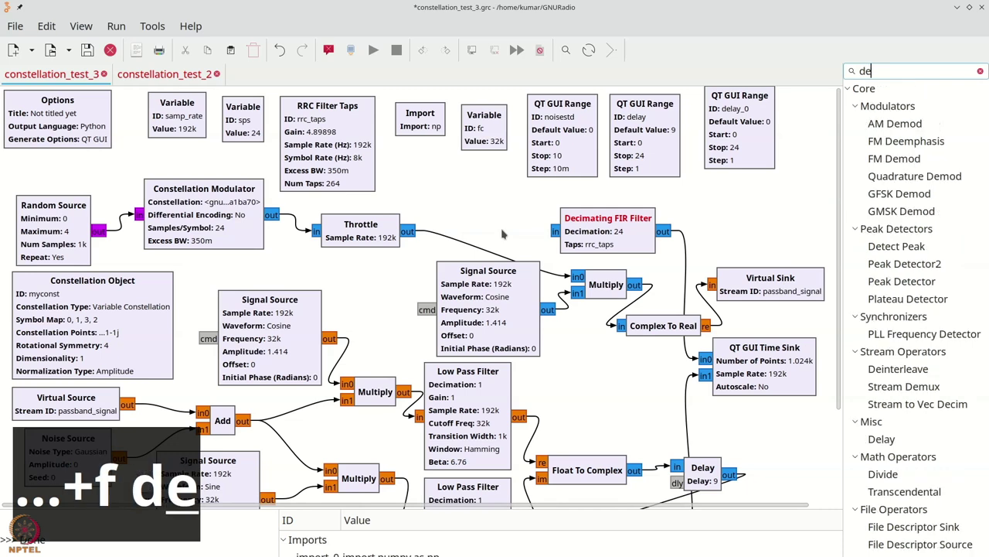
{"action": "type", "text": "la"}
{"action": "left_click_drag", "start_coordinate": [881, 124], "coordinate": [495, 220]}
{"action": "left_click", "coordinate": [408, 232]}
{"action": "left_click", "coordinate": [462, 215]}
Step: Set the new Delay block's delay to delay_0 and run the flowgraph
{"action": "double_click", "coordinate": [494, 225]}
{"action": "double_click", "coordinate": [504, 225]}
{"action": "type", "text": "delay"}
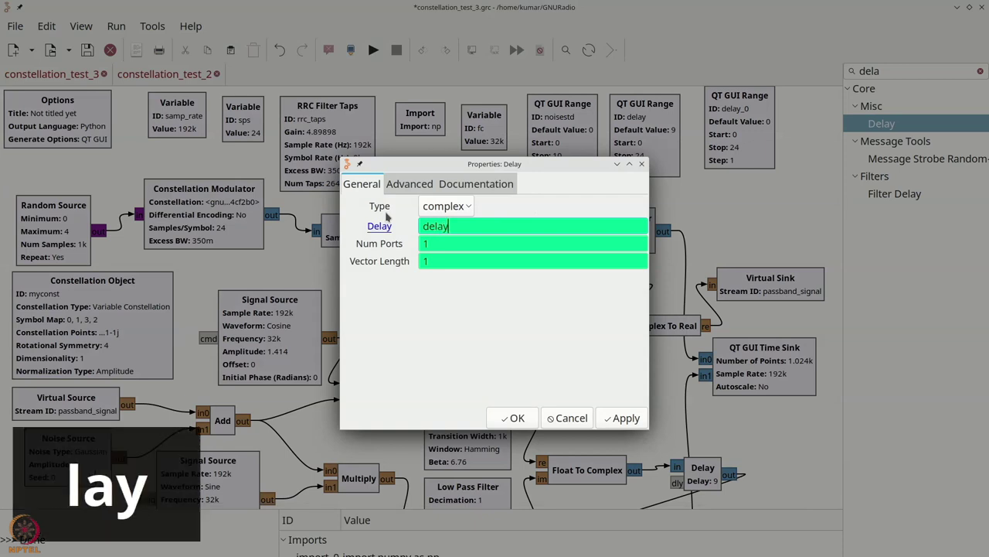
{"action": "type", "text": "_0"}
{"action": "left_click", "coordinate": [512, 418]}
{"action": "left_click", "coordinate": [372, 50]}
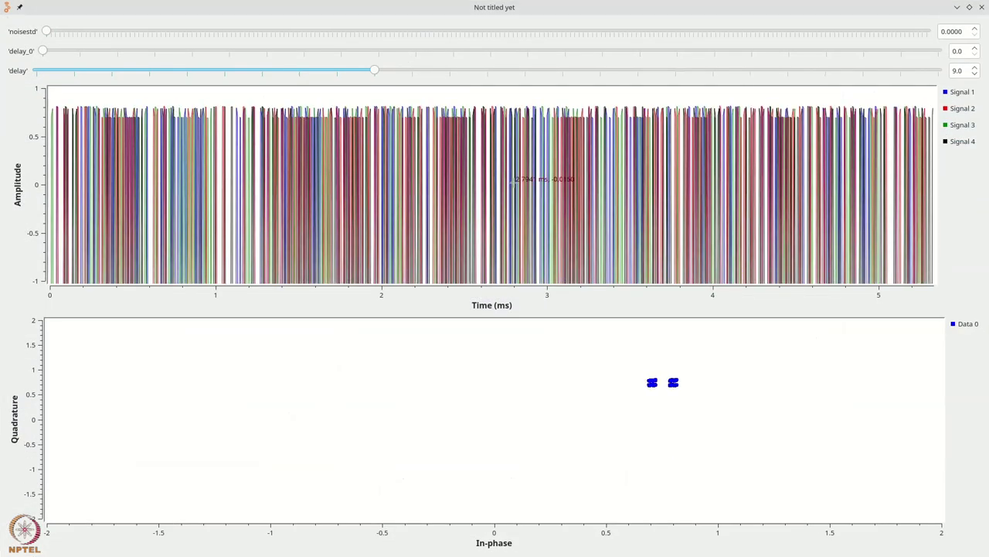
Step: Hide Signals 3 and 4 in the time plot and zoom in on Signals 1 and 2 over about 1.9 to 2.6 ms
{"action": "left_click", "coordinate": [962, 142]}
{"action": "left_click", "coordinate": [962, 109]}
{"action": "left_click", "coordinate": [962, 108]}
{"action": "left_click", "coordinate": [964, 126]}
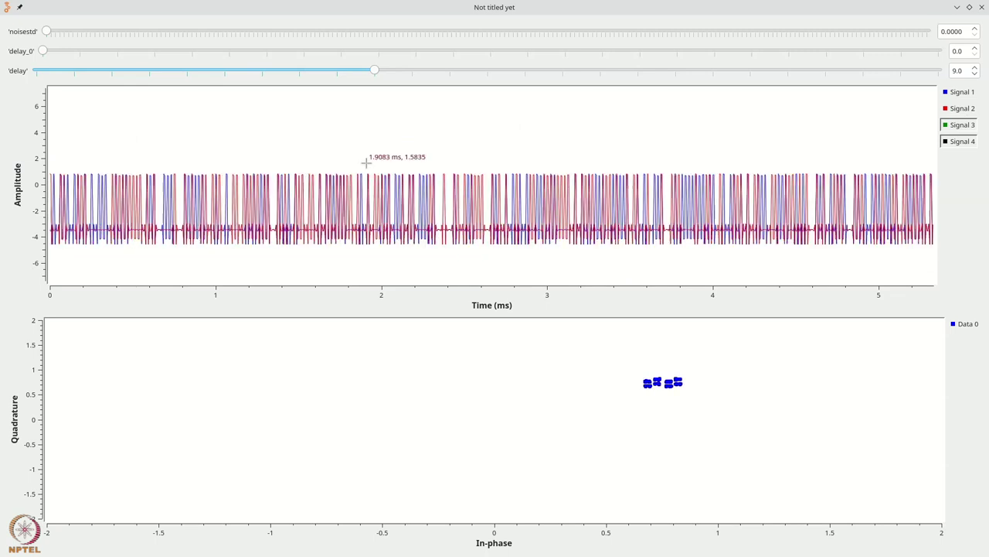
{"action": "left_click_drag", "start_coordinate": [365, 104], "coordinate": [479, 279]}
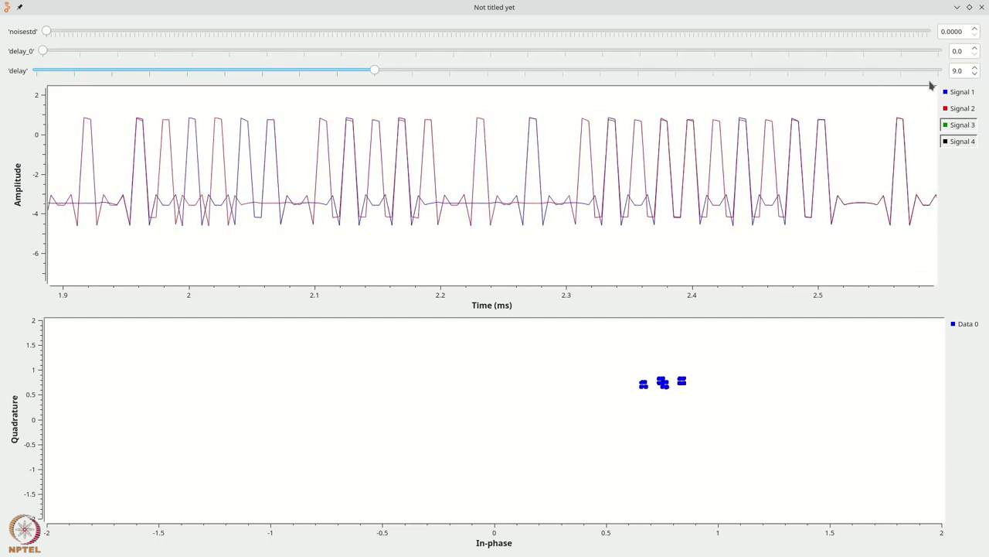
Step: Raise delay_0 in single steps, compare the pulse shapes at 12 and 13, and settle on 12
{"action": "left_click", "coordinate": [975, 48]}
{"action": "left_click", "coordinate": [975, 48]}
{"action": "left_click", "coordinate": [976, 48]}
{"action": "left_click", "coordinate": [976, 48]}
{"action": "left_click", "coordinate": [975, 48]}
{"action": "left_click", "coordinate": [975, 48]}
{"action": "left_click", "coordinate": [976, 48]}
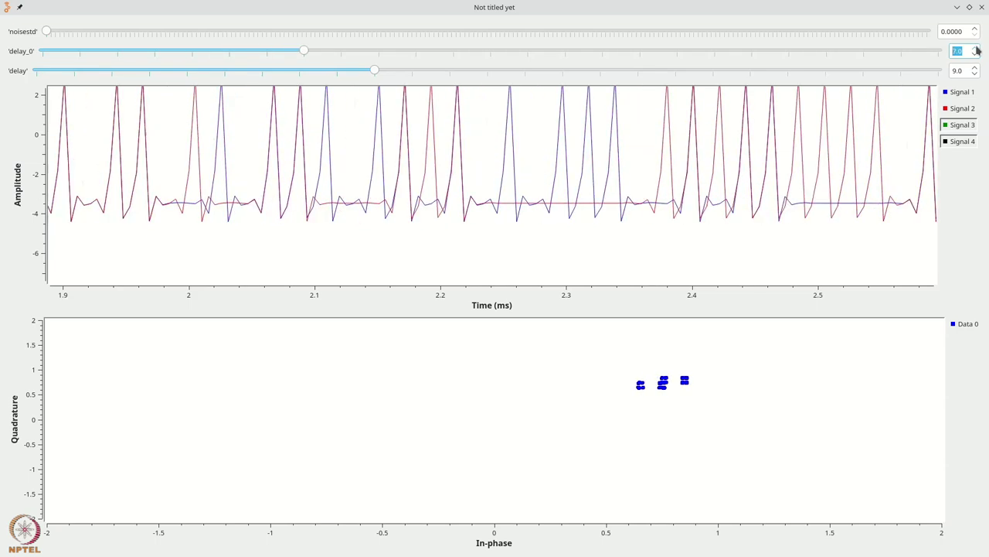
{"action": "left_click", "coordinate": [975, 48]}
{"action": "left_click", "coordinate": [976, 48]}
{"action": "left_click", "coordinate": [975, 48]}
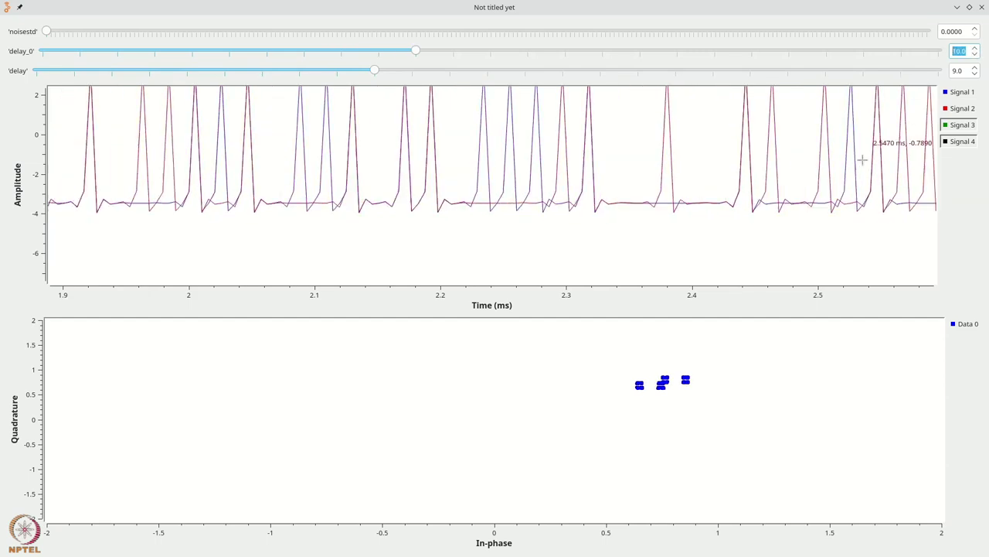
{"action": "left_click", "coordinate": [975, 48]}
{"action": "left_click", "coordinate": [976, 48]}
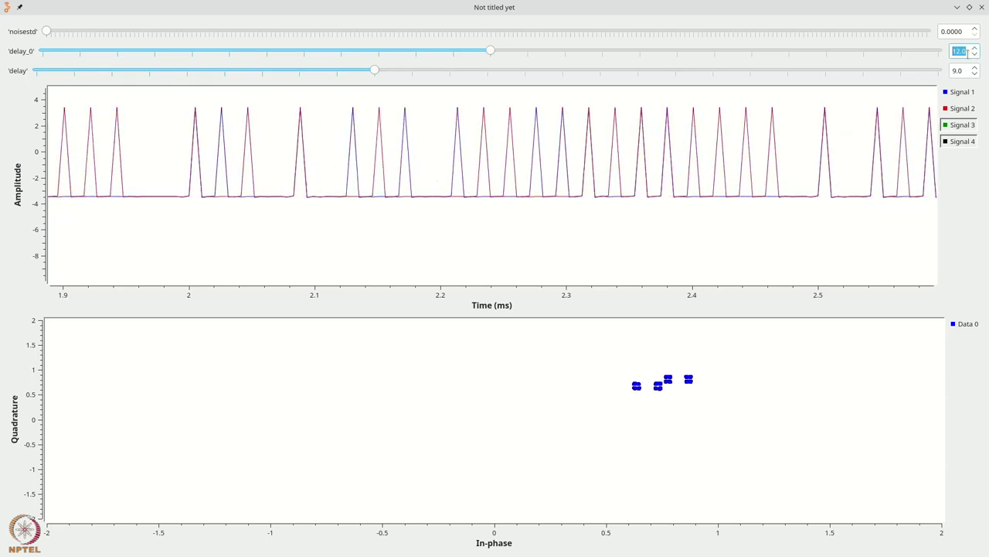
{"action": "left_click", "coordinate": [975, 48]}
{"action": "left_click", "coordinate": [976, 54]}
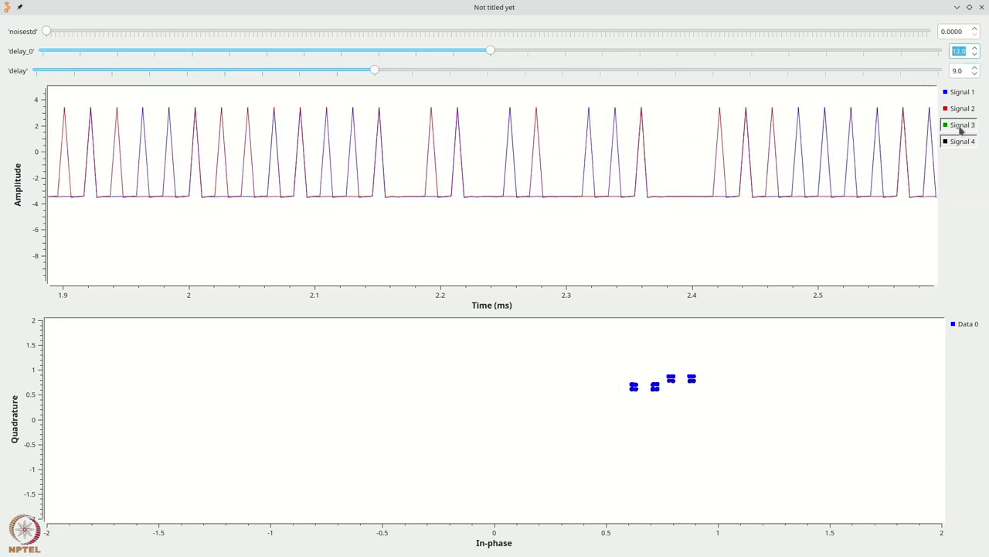
Step: Sweep the receiver delay down below 6, and then up to 21 to align the sampling with the constellation points
{"action": "left_click", "coordinate": [975, 76]}
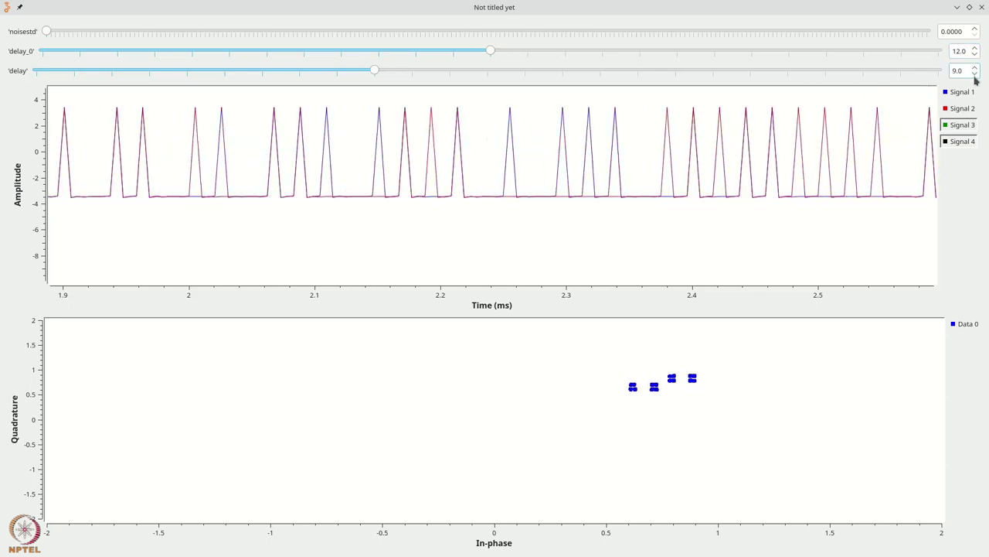
{"action": "left_click", "coordinate": [975, 75]}
{"action": "left_click", "coordinate": [975, 75]}
{"action": "left_click", "coordinate": [975, 75]}
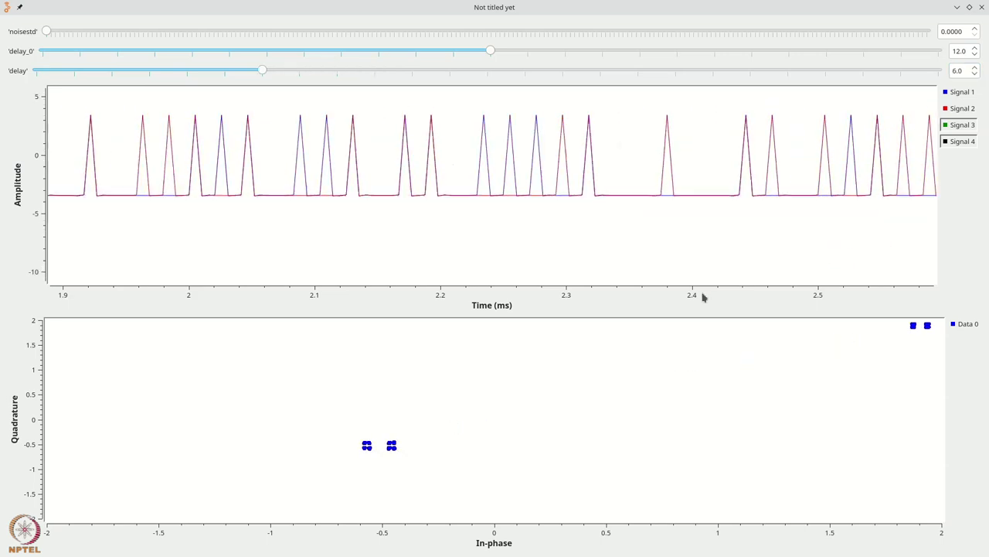
{"action": "left_click", "coordinate": [975, 75]}
{"action": "left_click", "coordinate": [975, 75]}
{"action": "left_click", "coordinate": [975, 75]}
{"action": "left_click", "coordinate": [976, 75]}
{"action": "left_click", "coordinate": [975, 75]}
{"action": "left_click", "coordinate": [975, 75]}
{"action": "left_click", "coordinate": [975, 68]}
{"action": "left_click", "coordinate": [975, 68]}
{"action": "left_click", "coordinate": [975, 68]}
{"action": "left_click", "coordinate": [975, 68]}
{"action": "left_click", "coordinate": [975, 68]}
{"action": "left_click", "coordinate": [975, 68]}
{"action": "left_click", "coordinate": [975, 68]}
{"action": "left_click", "coordinate": [975, 68]}
{"action": "left_click", "coordinate": [975, 68]}
{"action": "left_click", "coordinate": [975, 68]}
{"action": "left_click", "coordinate": [975, 68]}
{"action": "left_click", "coordinate": [976, 68]}
{"action": "left_click", "coordinate": [975, 68]}
{"action": "left_click", "coordinate": [975, 68]}
{"action": "left_click", "coordinate": [976, 68]}
{"action": "left_click", "coordinate": [975, 68]}
{"action": "left_click", "coordinate": [976, 68]}
{"action": "left_click", "coordinate": [975, 68]}
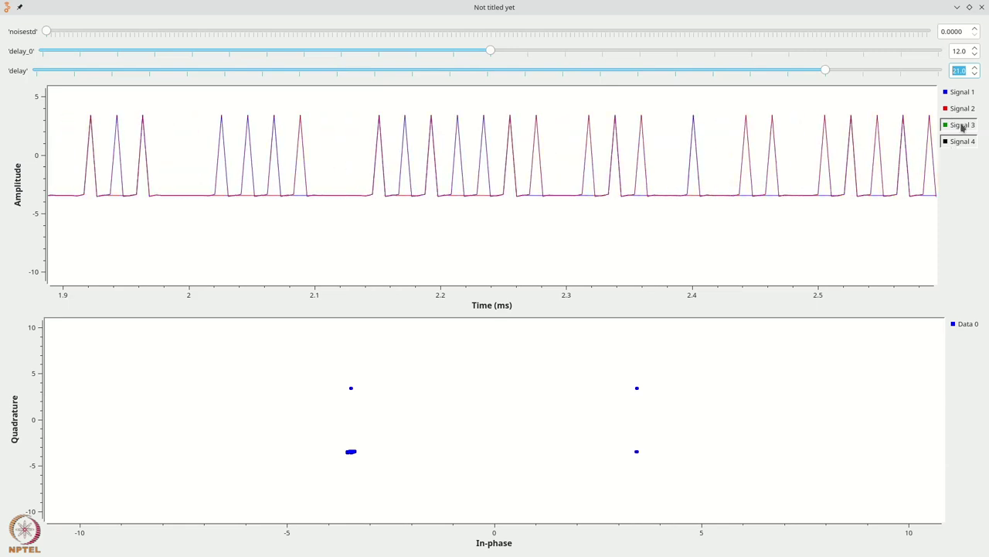
Step: Recheck the time plot with delay_0 at 13 and return delay_0 to 12
{"action": "left_click", "coordinate": [975, 49]}
{"action": "left_click", "coordinate": [975, 54]}
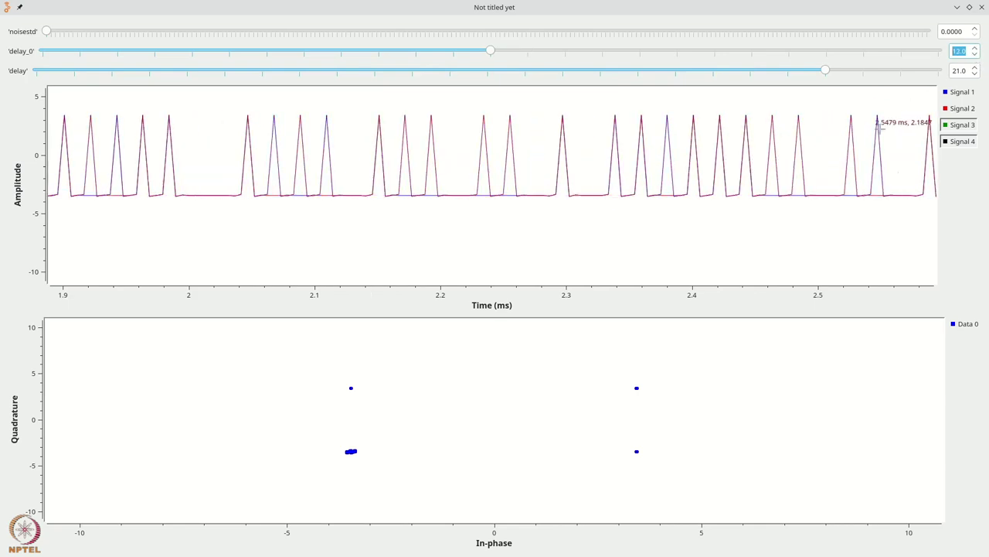
{"action": "left_click", "coordinate": [977, 49]}
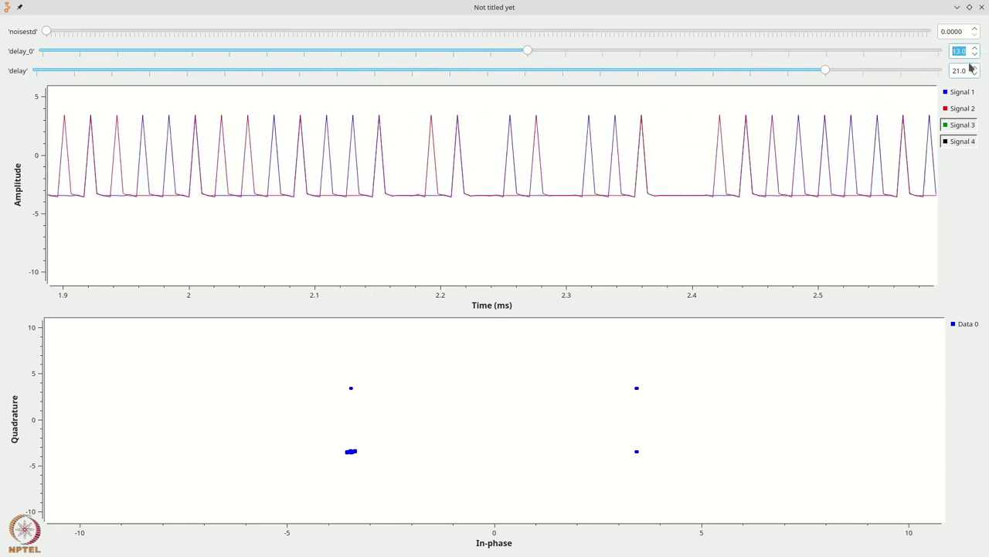
{"action": "left_click", "coordinate": [975, 54]}
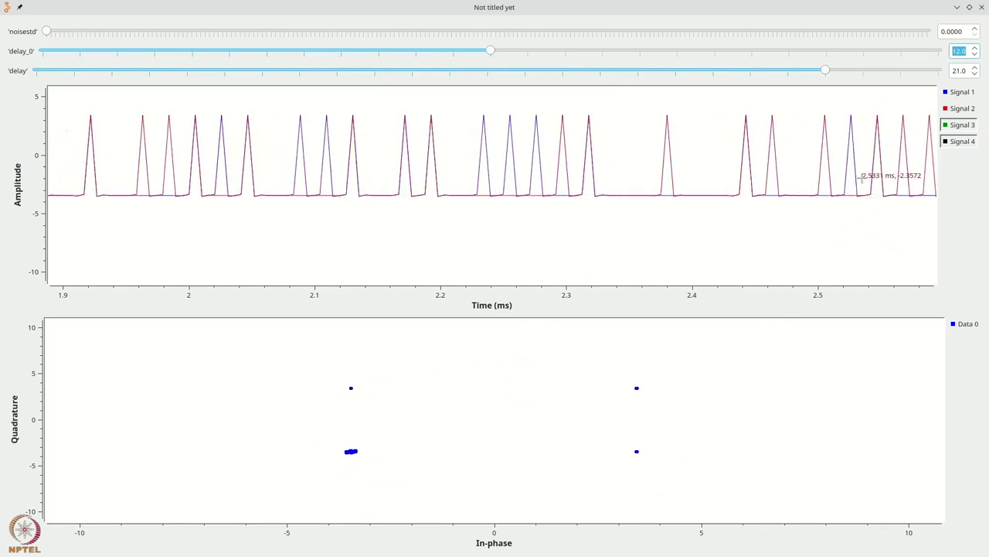
Step: Close the plots and review the Constellation Modulator's general properties
{"action": "left_click", "coordinate": [982, 7]}
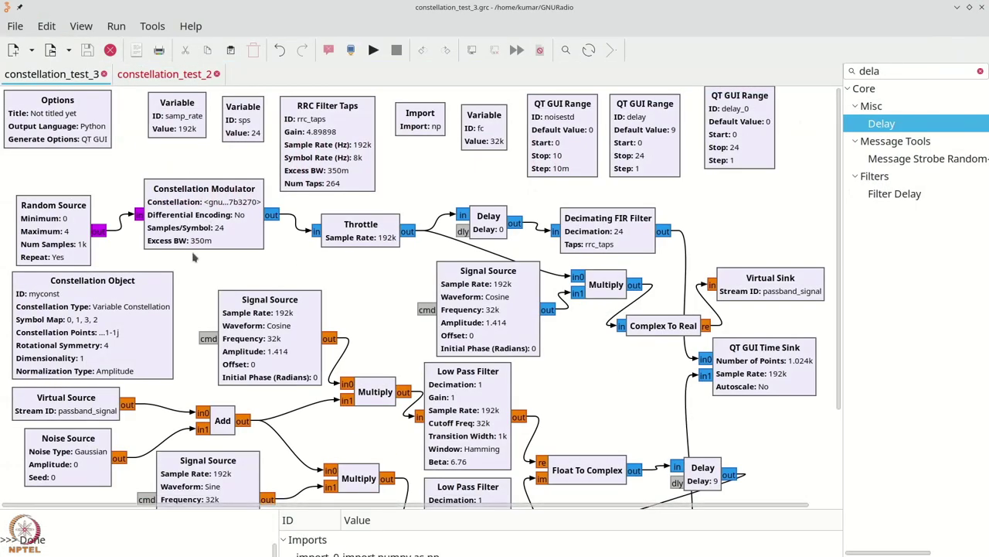
{"action": "double_click", "coordinate": [208, 224]}
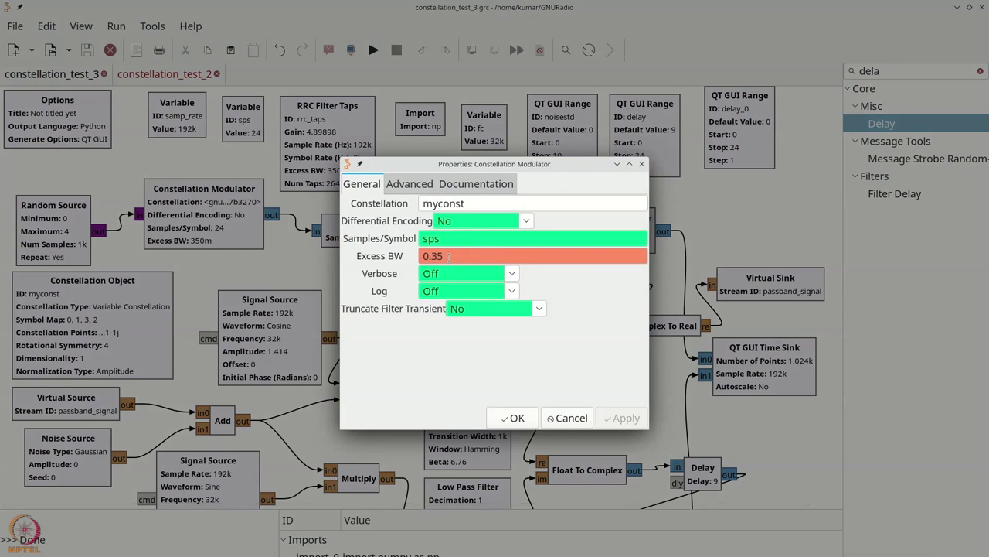
{"action": "left_click", "coordinate": [514, 417]}
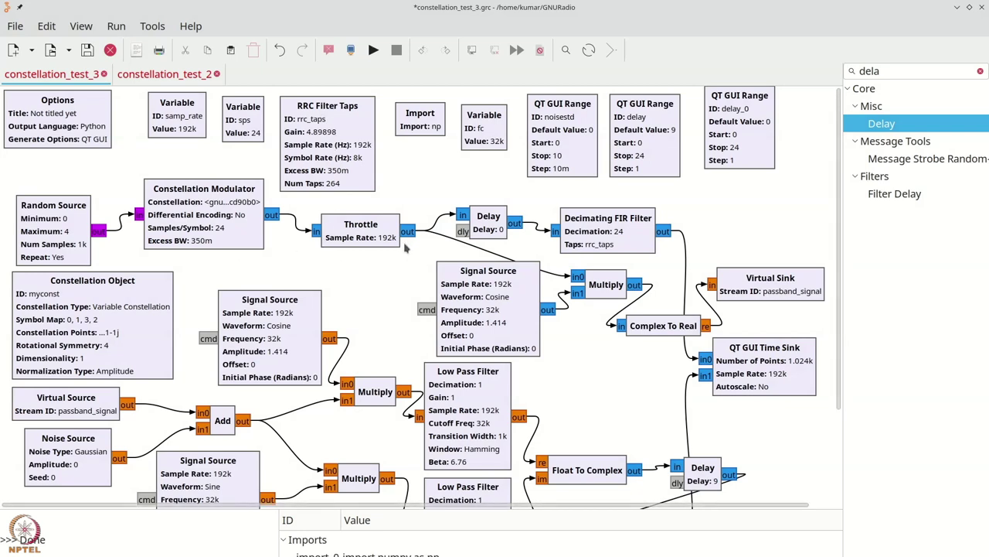
Step: Search the block library for "demo" to look for demodulator blocks, and clear the search
{"action": "key", "text": "ctrl+f"}
{"action": "type", "text": "de"}
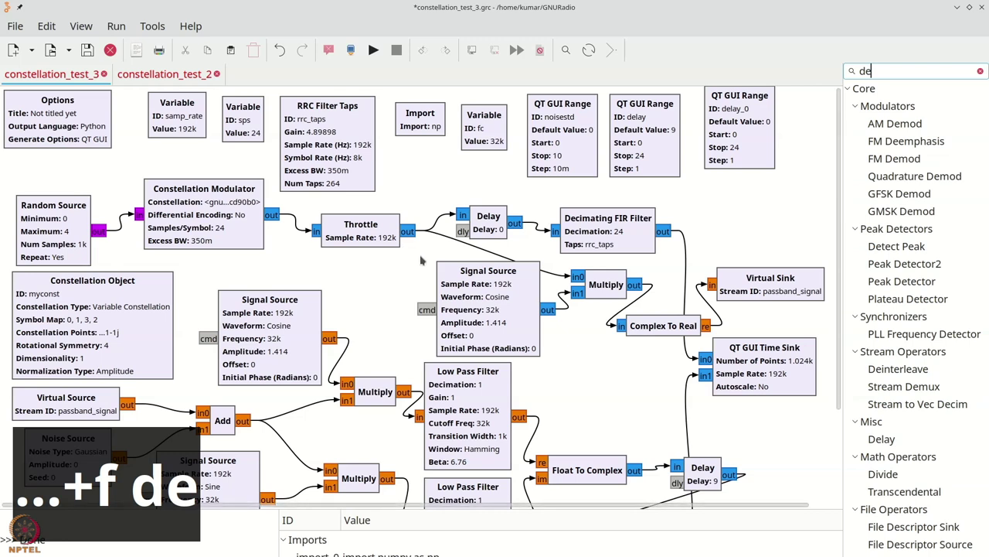
{"action": "type", "text": "mo"}
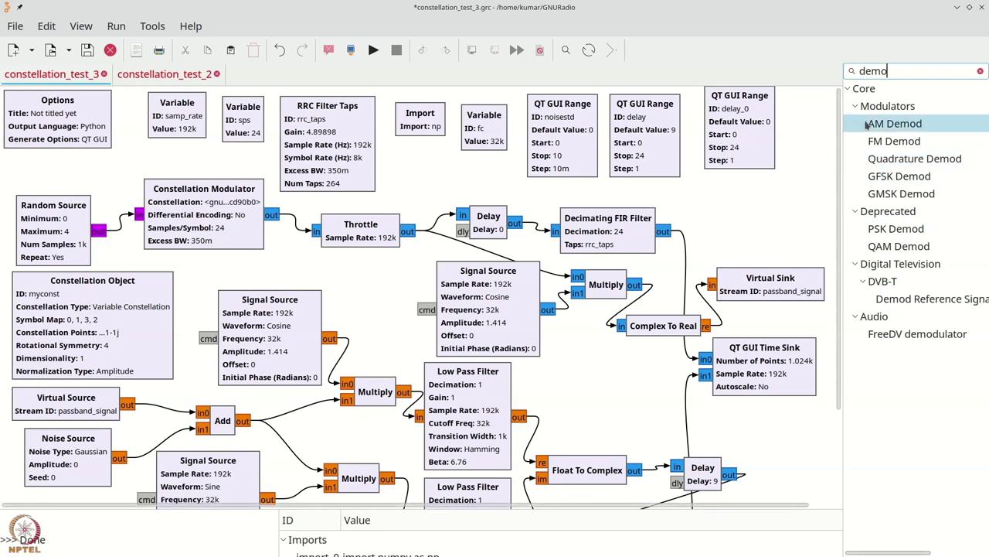
{"action": "left_click", "coordinate": [980, 70]}
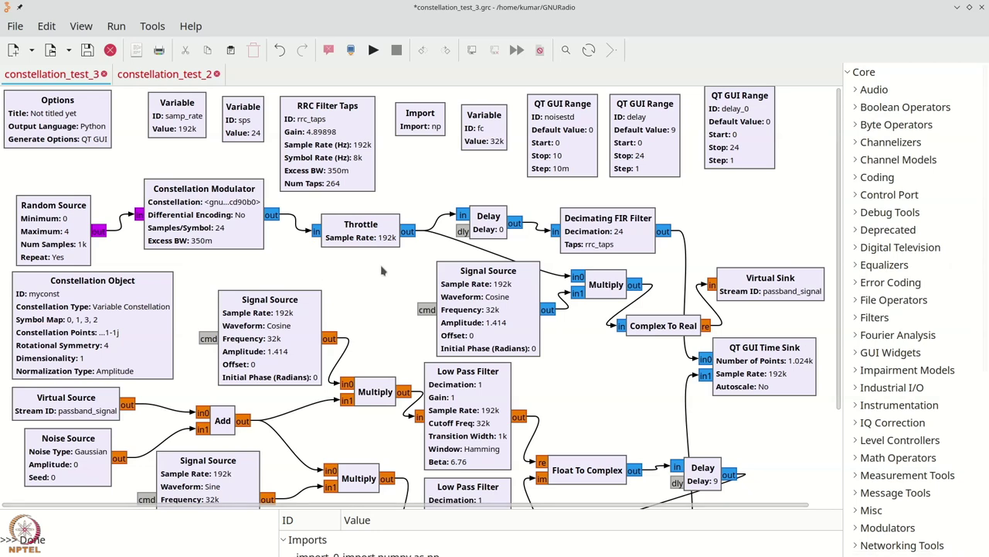
Step: Fit the whole flowgraph in view and move the lower Delay block slightly away from Float To Complex
{"action": "scroll", "coordinate": [407, 276], "scroll_direction": "down", "scroll_amount": 3}
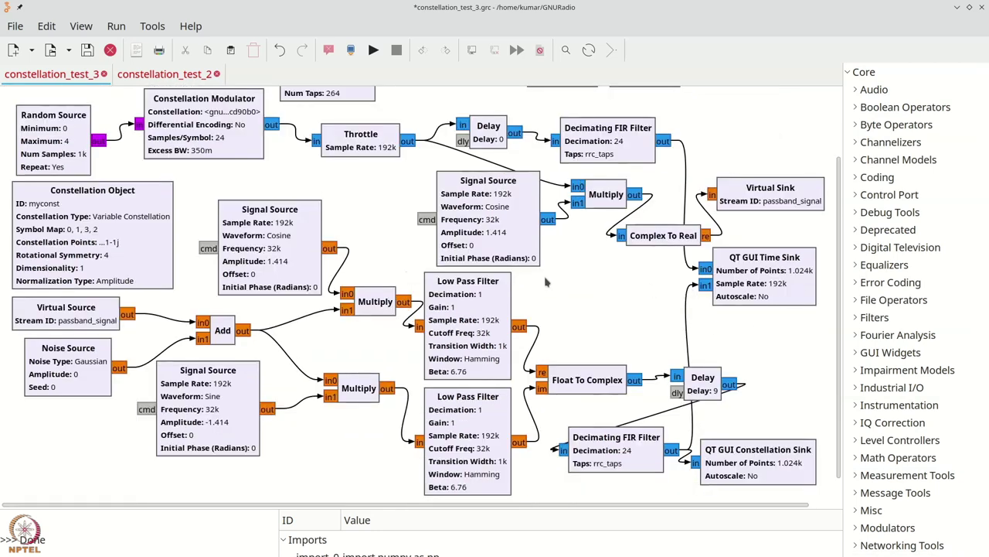
{"action": "scroll", "coordinate": [546, 283], "scroll_direction": "down", "scroll_amount": 1}
{"action": "scroll", "coordinate": [547, 280], "scroll_direction": "up", "scroll_amount": 1}
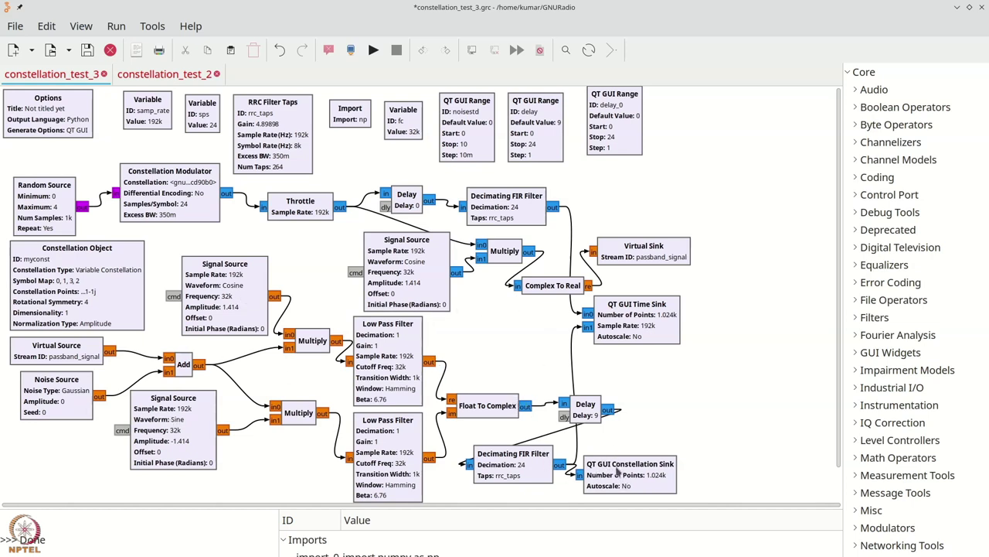
{"action": "left_click_drag", "start_coordinate": [595, 390], "coordinate": [596, 405]}
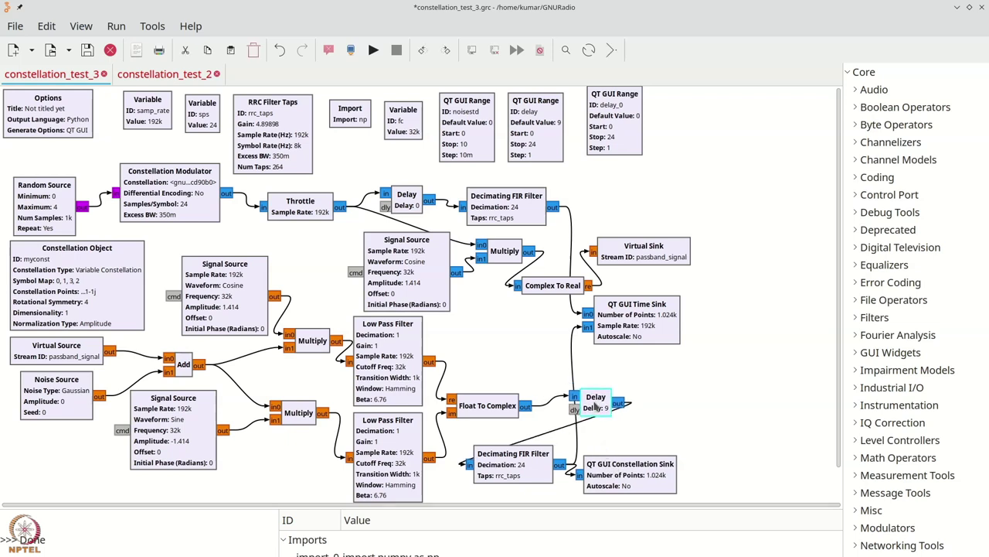
Step: Run the flowgraph and set delay_0 to 12 and delay to 21
{"action": "left_click", "coordinate": [373, 49]}
{"action": "left_click", "coordinate": [959, 50]}
{"action": "type", "text": "12"}
{"action": "key", "text": "backslash"}
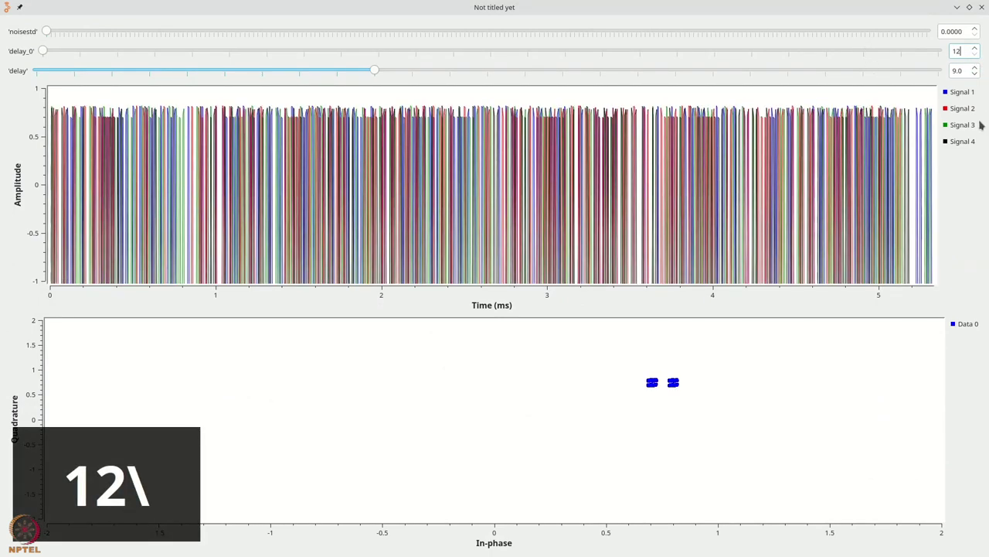
{"action": "key", "text": "Return"}
{"action": "left_click", "coordinate": [957, 70]}
{"action": "type", "text": "21"}
{"action": "key", "text": "Return"}
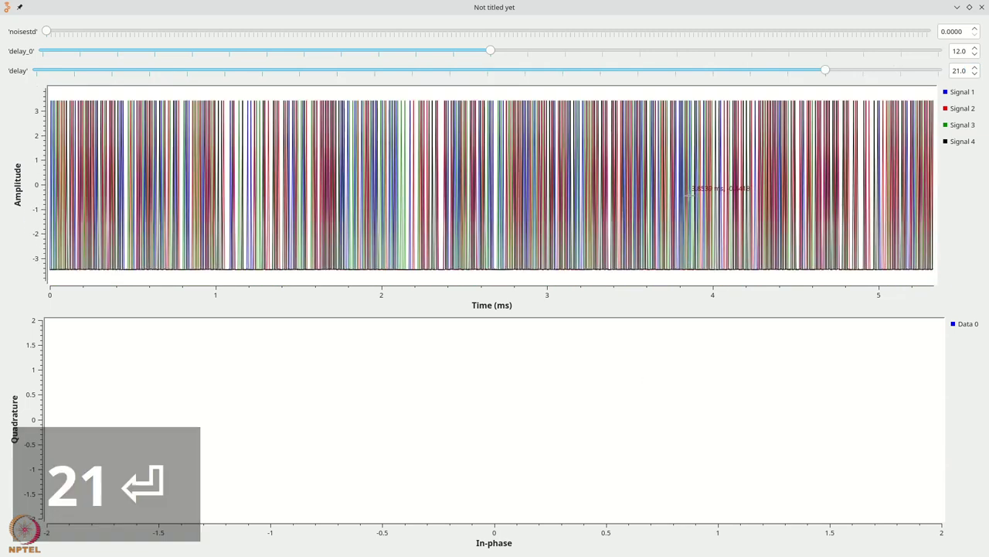
Step: Raise noisestd to 0.07 and then to 1, examine the constellation spread, and close the plots
{"action": "left_click", "coordinate": [976, 30]}
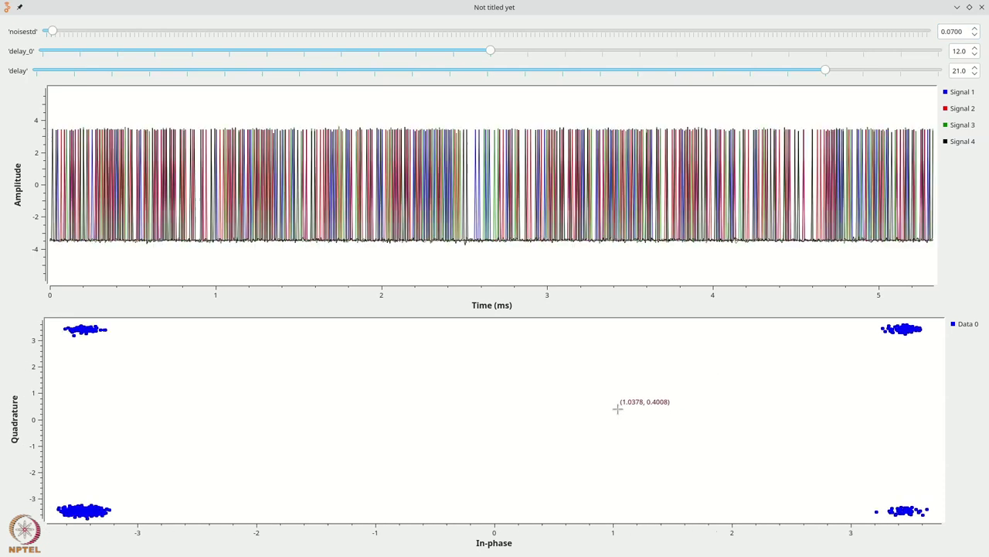
{"action": "left_click", "coordinate": [973, 35]}
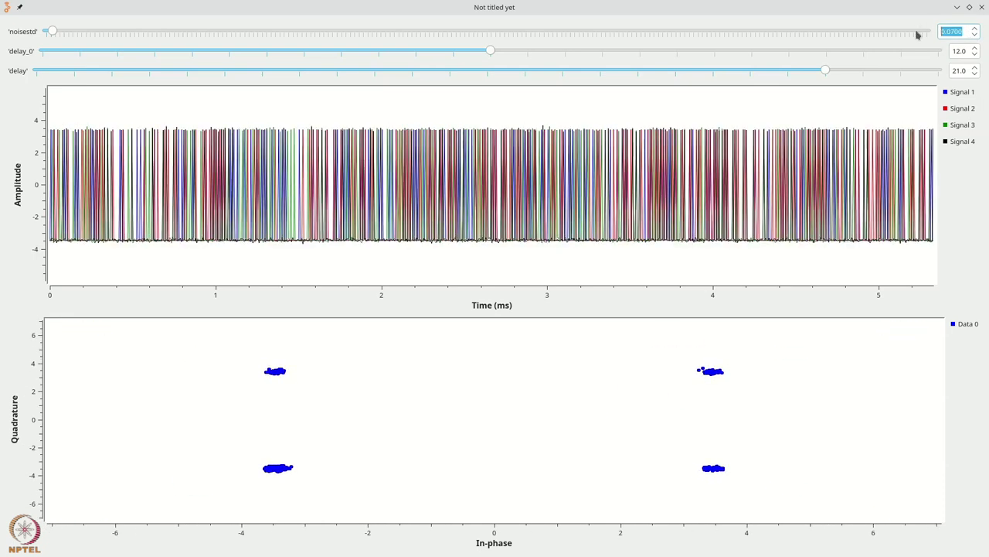
{"action": "type", "text": "1"}
{"action": "key", "text": "Return"}
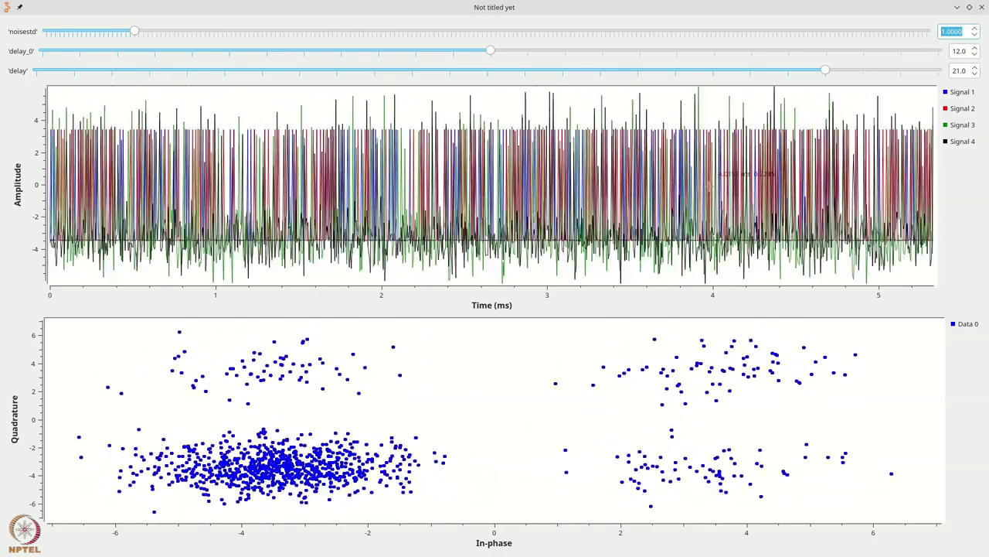
{"action": "left_click", "coordinate": [982, 7]}
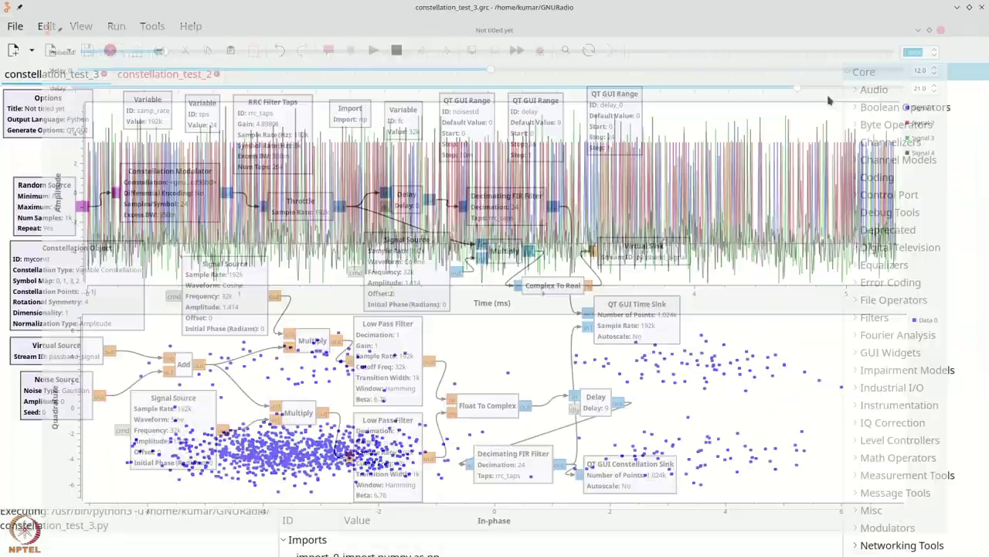